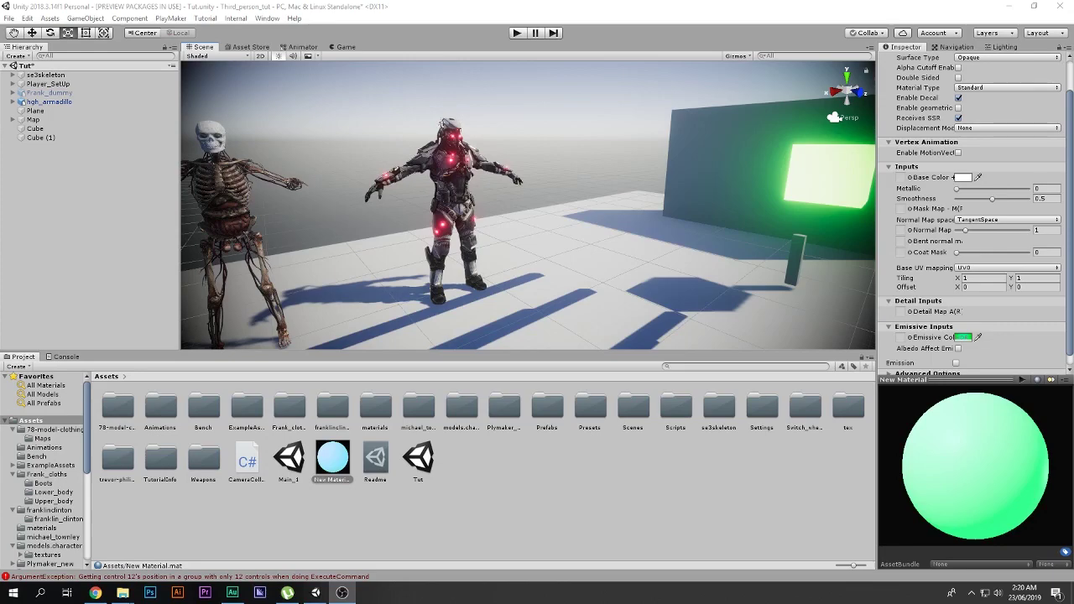
- Inspect the glowing green cube and the thin post beneath it, selecting each one in the scene
right_drag(442, 125, 296, 119)
key(s)
key(w)
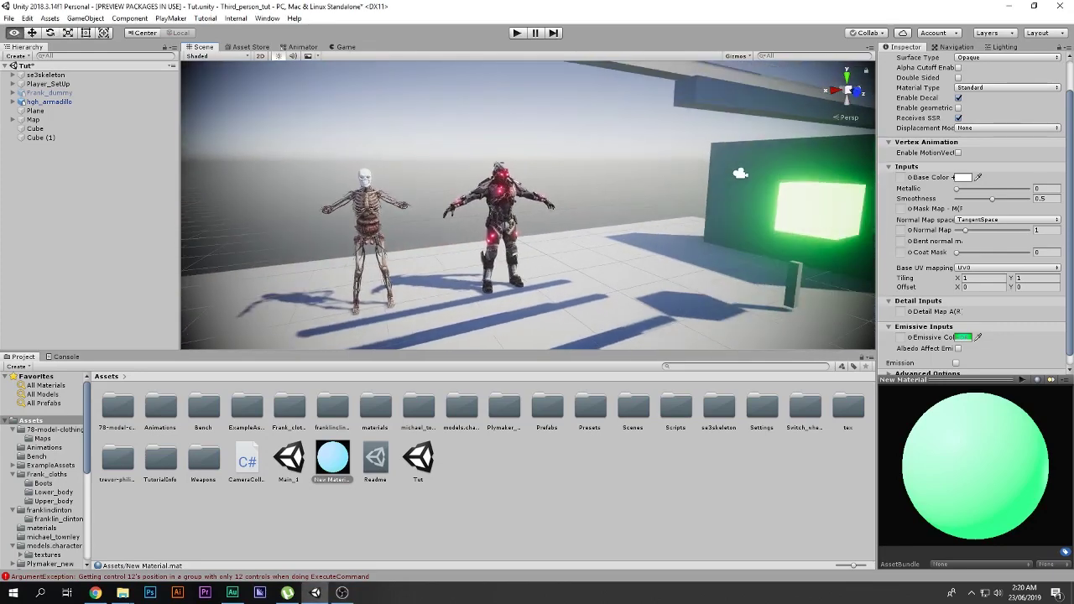
right_drag(740, 174, 736, 176)
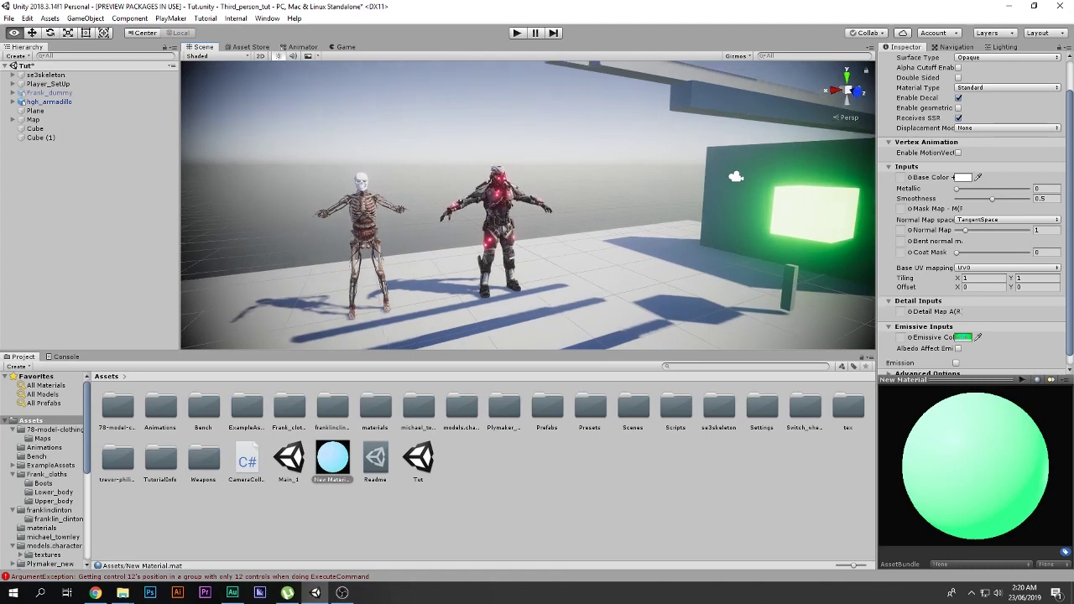
right_drag(736, 176, 786, 172)
key(w)
right_drag(621, 184, 759, 181)
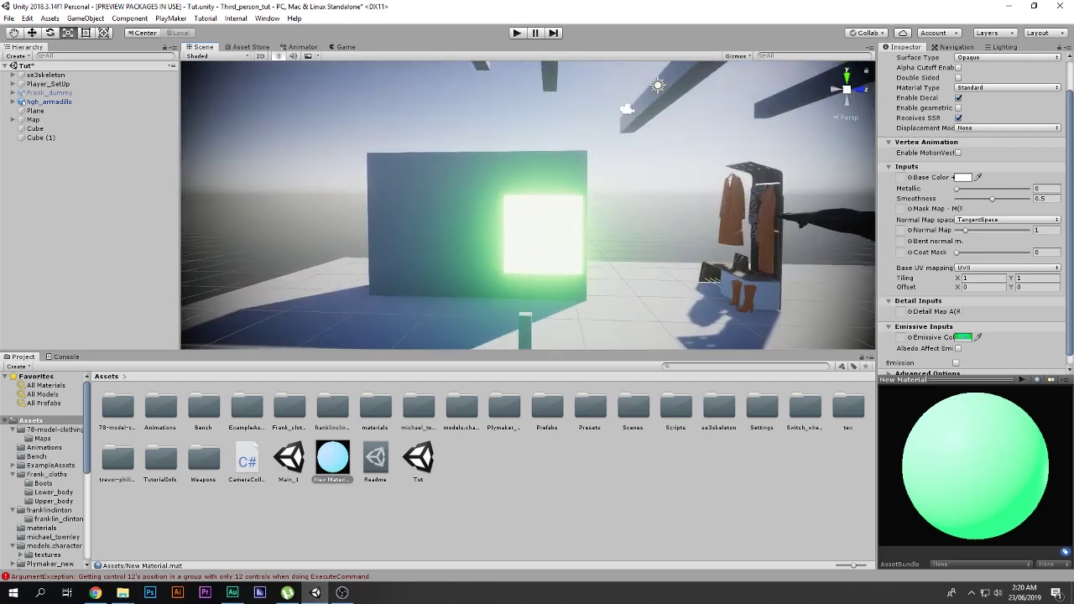
click(544, 234)
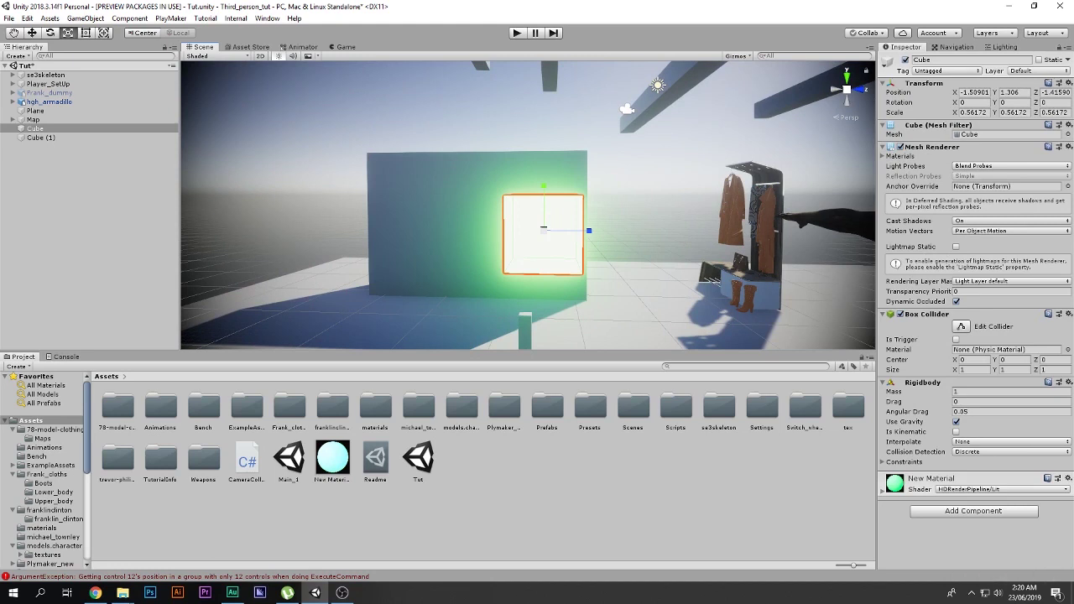
middle_drag(544, 232, 553, 135)
click(534, 265)
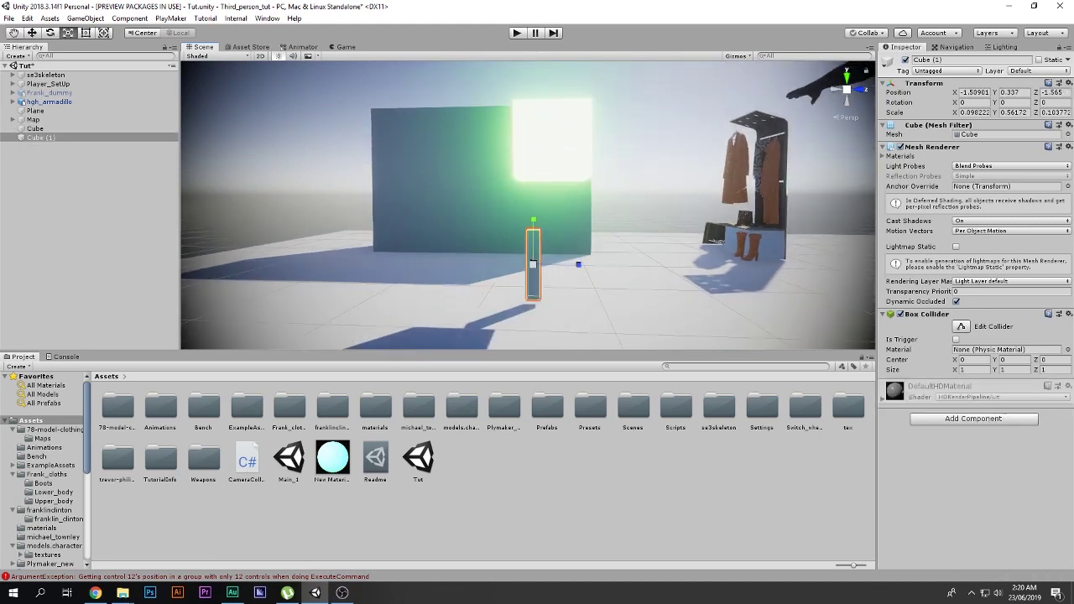
right_drag(534, 264, 600, 267)
key(s)
middle_drag(600, 266, 563, 318)
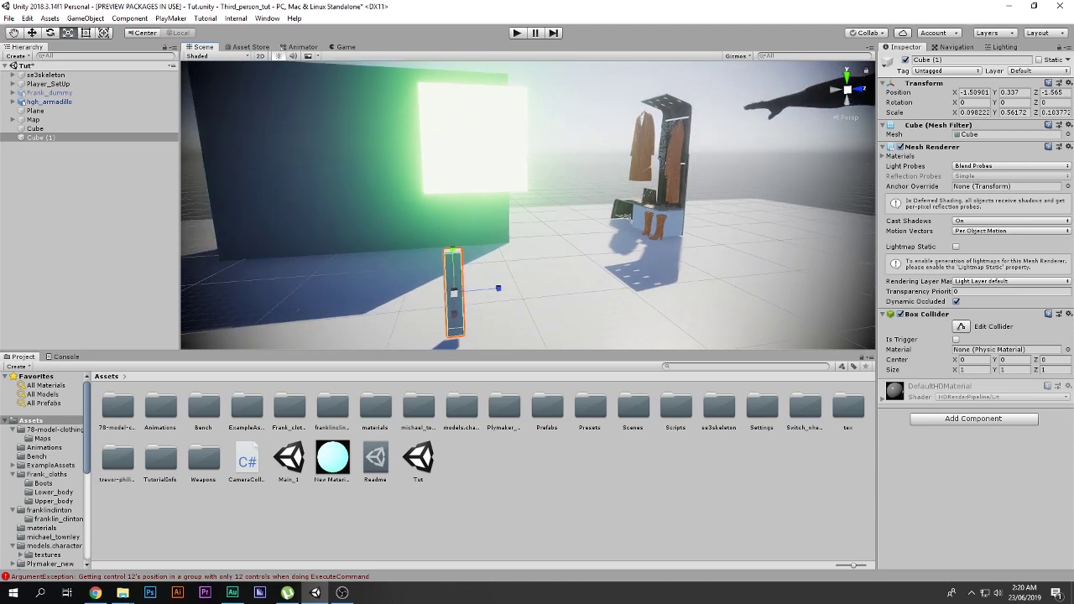
- Move the Game view out of the Scene view's window group and run the scene
drag(345, 47, 1073, 168)
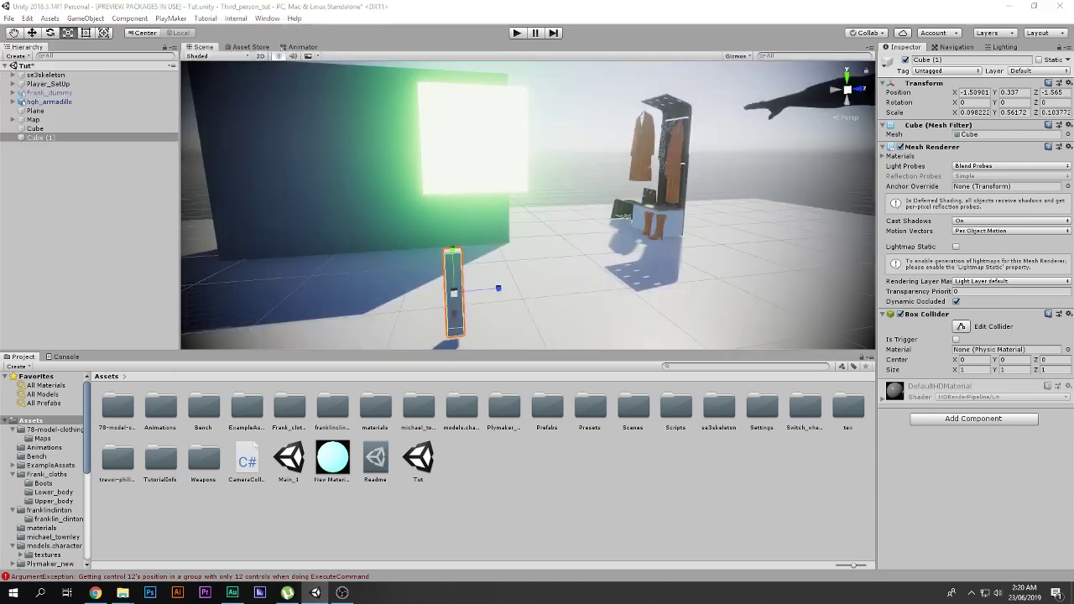
key(ctrl+p)
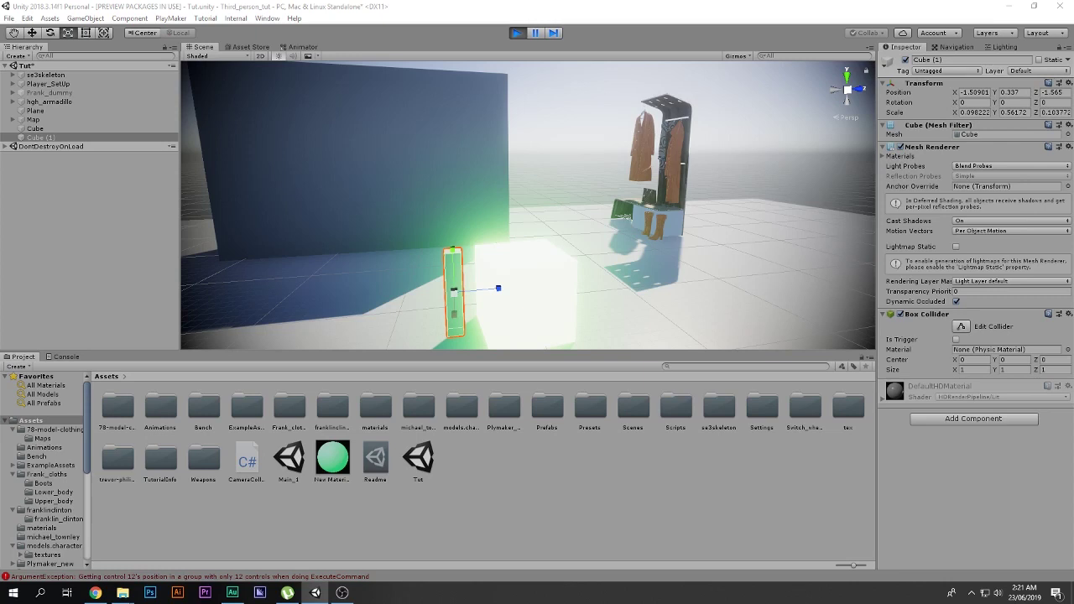
- Pause the running scene, lift the fallen glowing cube back above the post, resume the simulation, and stop it
click(526, 292)
key(w)
click(535, 33)
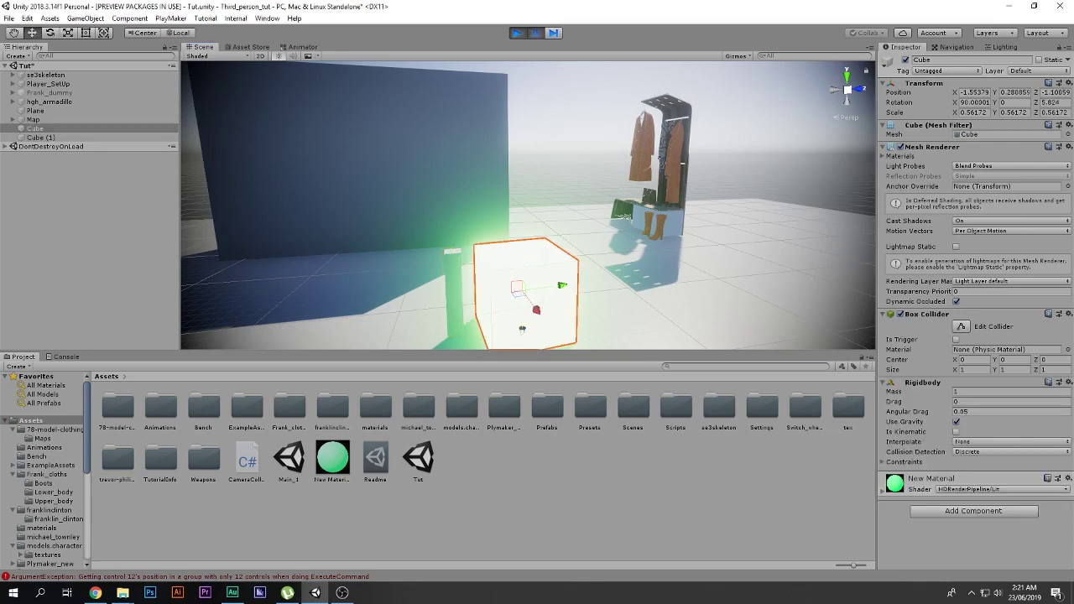
drag(522, 330, 522, 169)
drag(561, 126, 516, 125)
key(ctrl+shift+p)
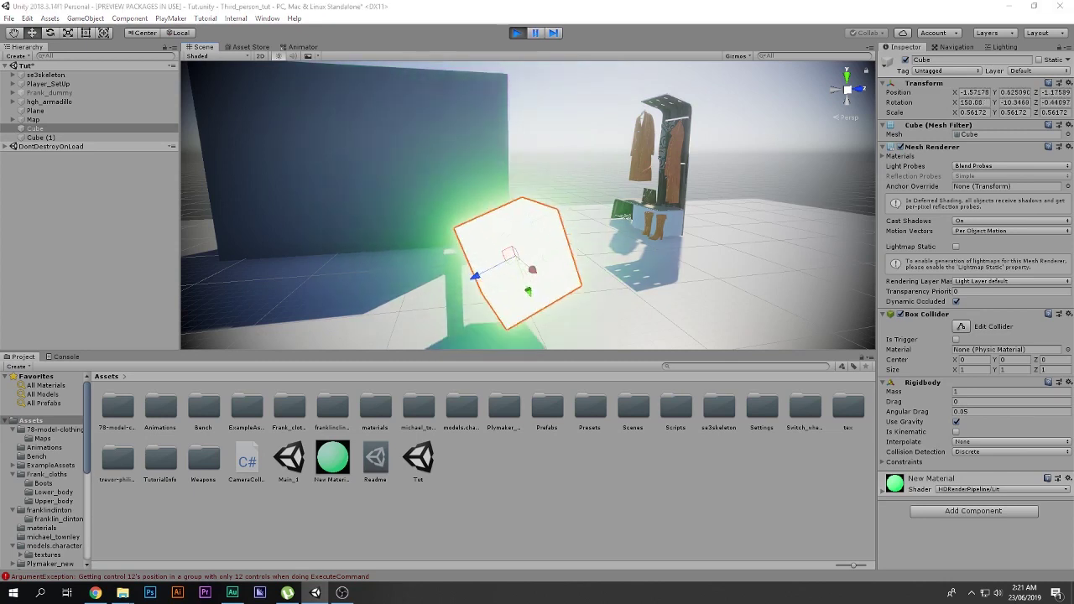
key(ctrl+p)
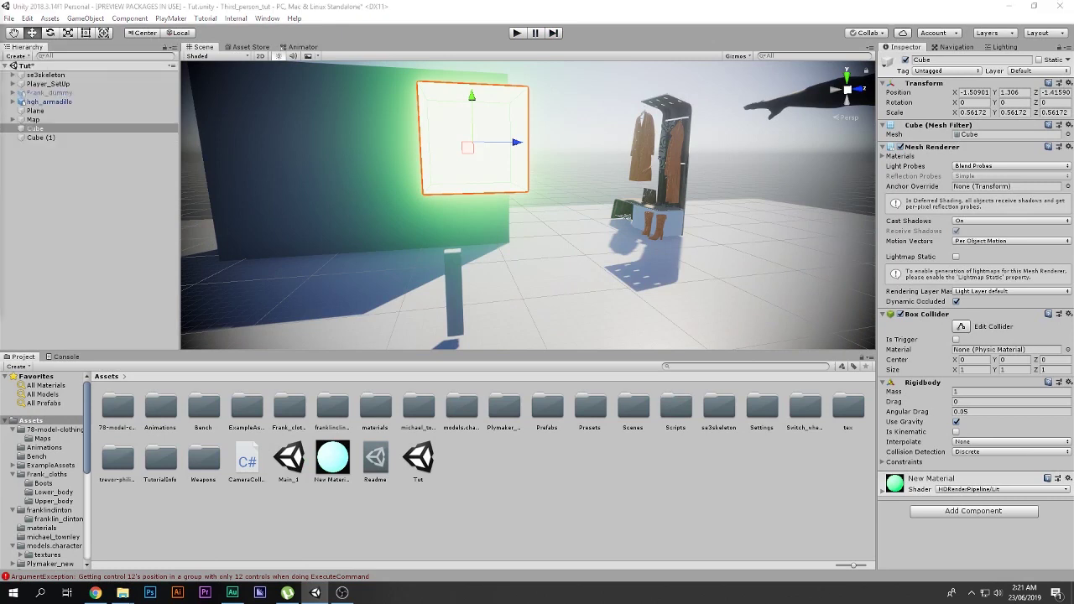
- Open the Animation window and dock it alongside the Project and Console windows
key(s)
right_drag(527, 205, 514, 182)
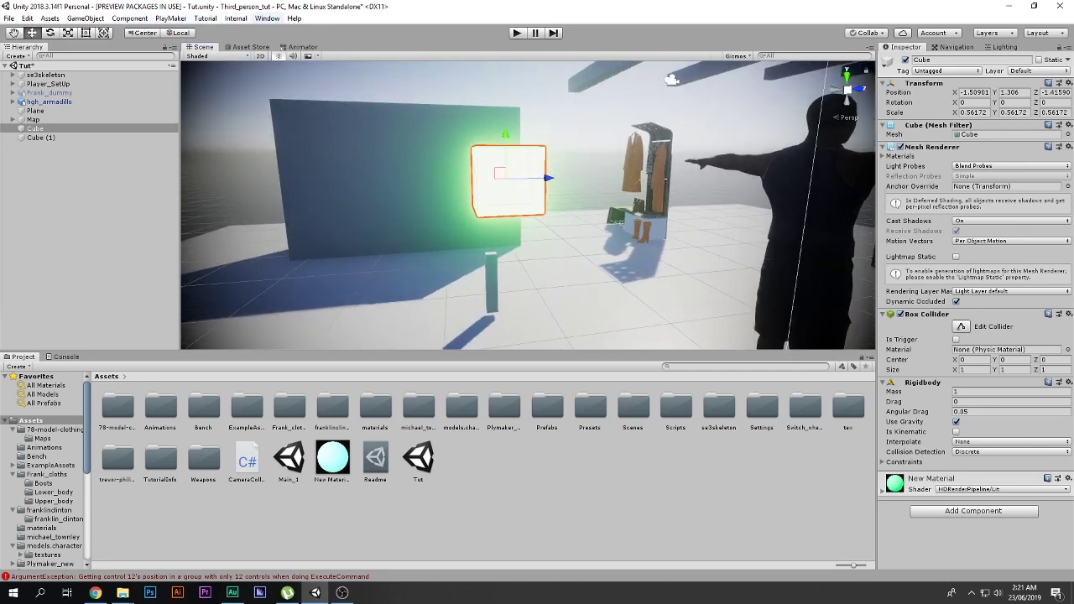
click(267, 18)
mouse_move(286, 145)
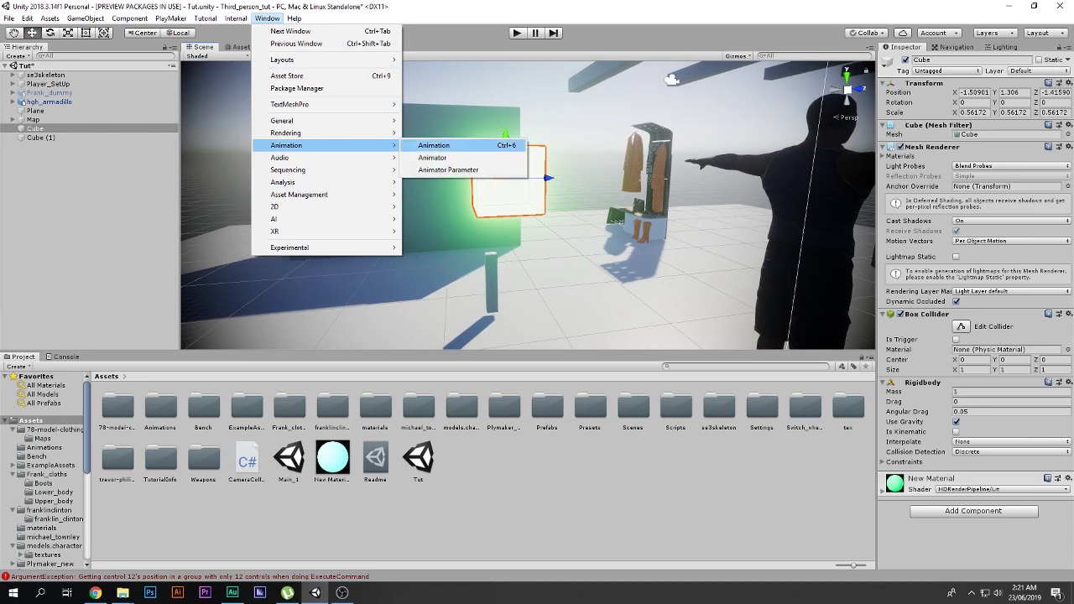
click(434, 145)
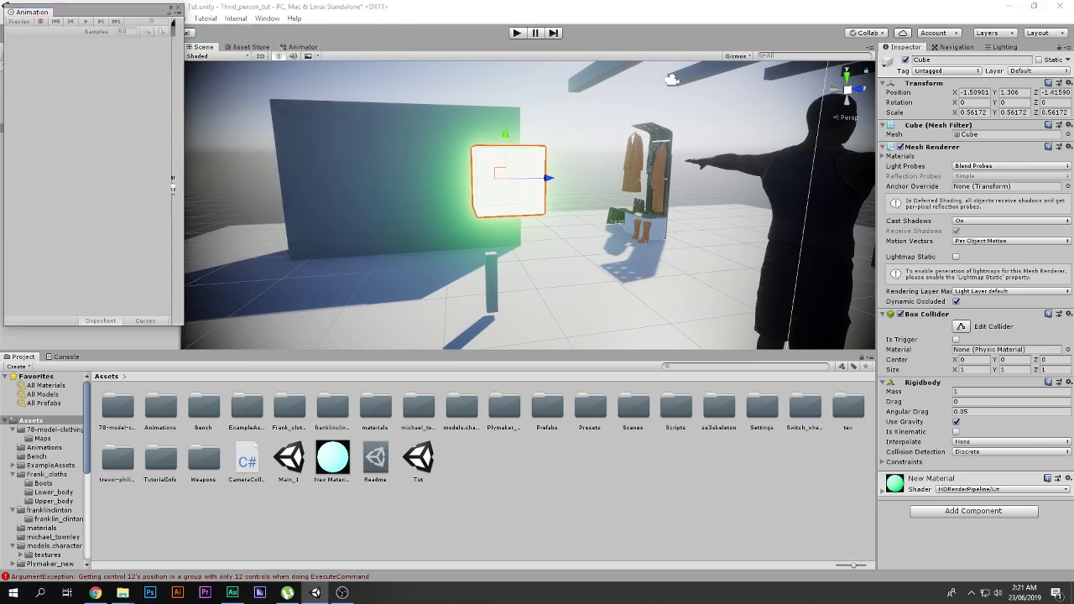
drag(32, 12, 121, 357)
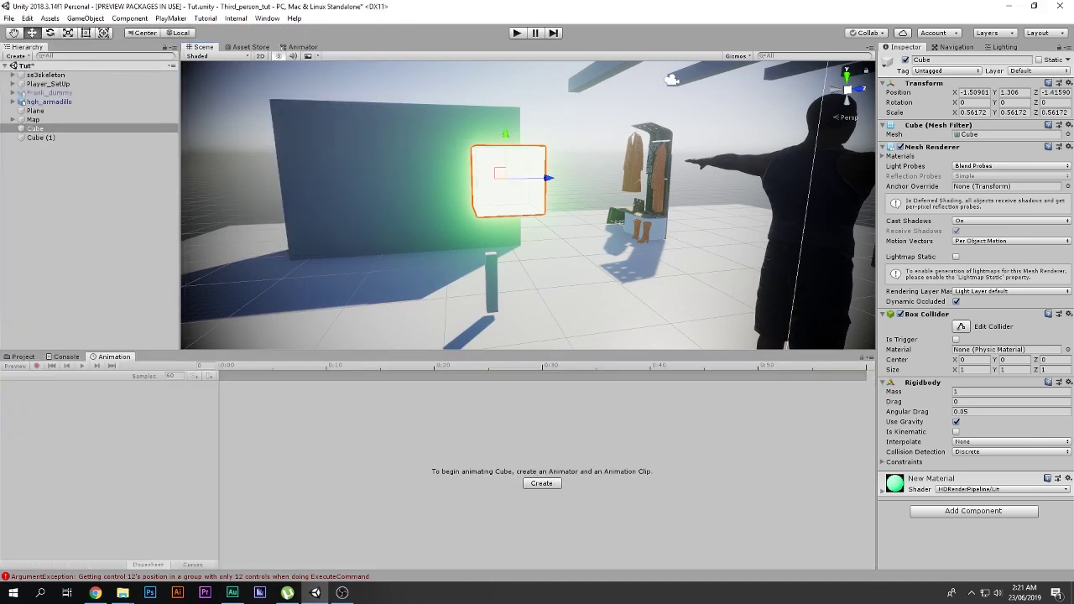
- Create an Animator and an animation clip named Box_drop for the glowing cube
click(541, 484)
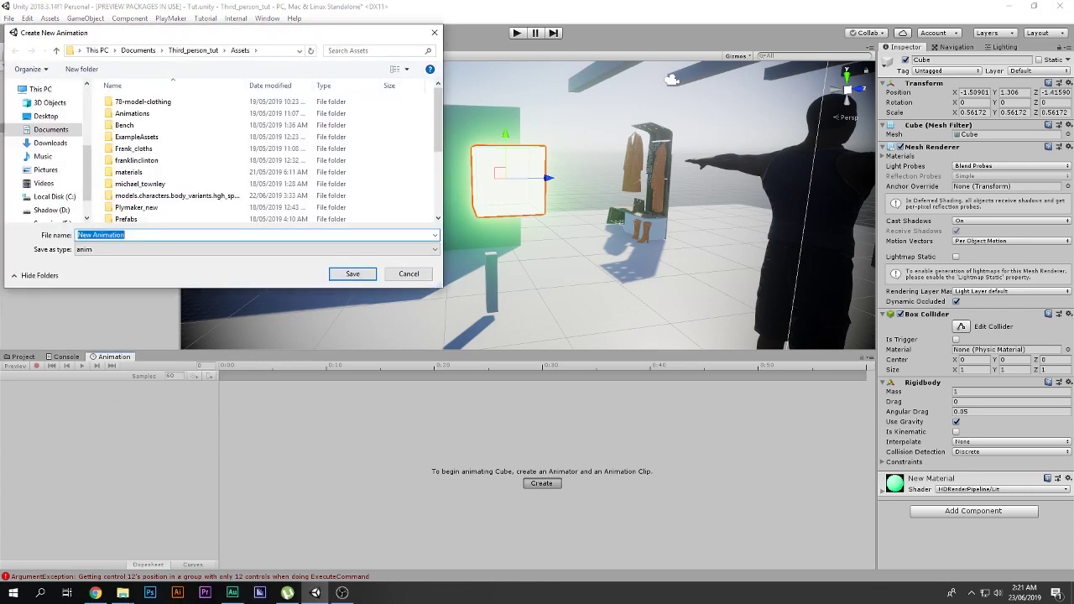
text(Box_drop)
key(Return)
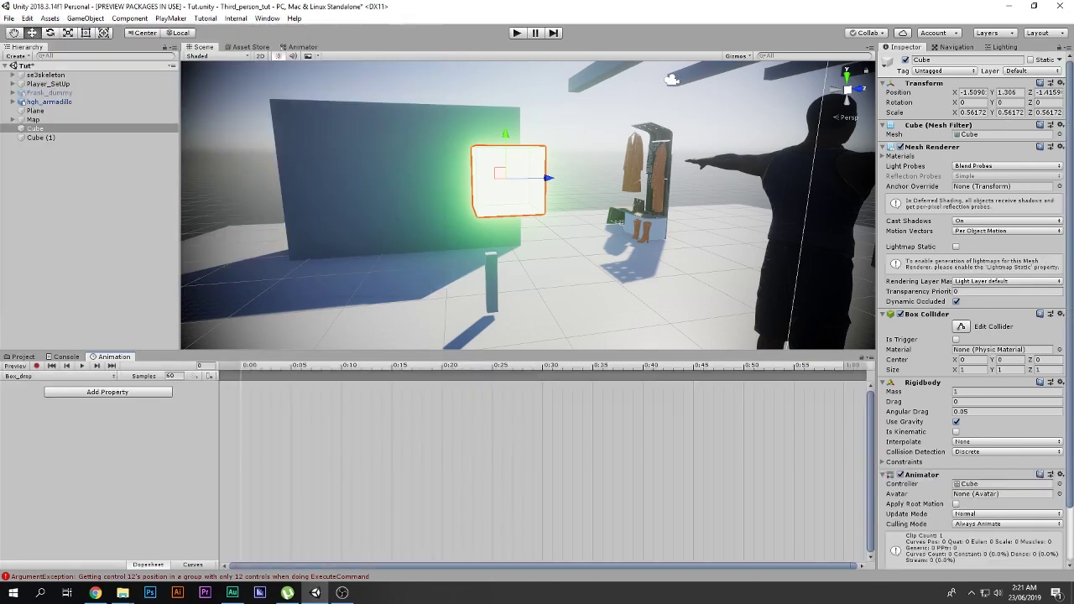
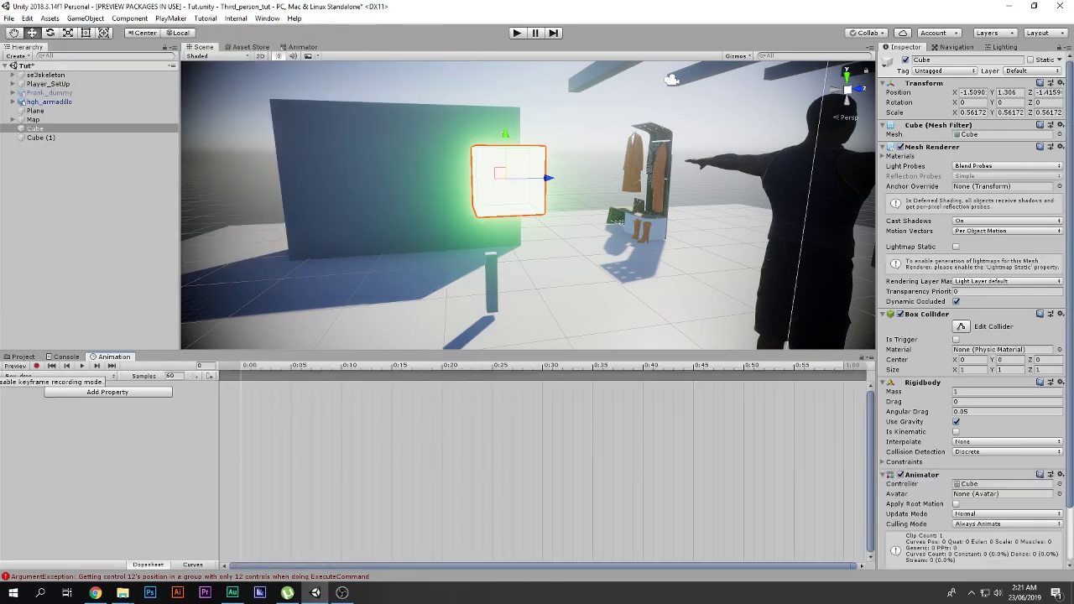
- Start keyframe recording and key the glowing cube at frame 0 with position Y 1.253 and rotation 0
click(36, 366)
middle_drag(514, 201, 515, 187)
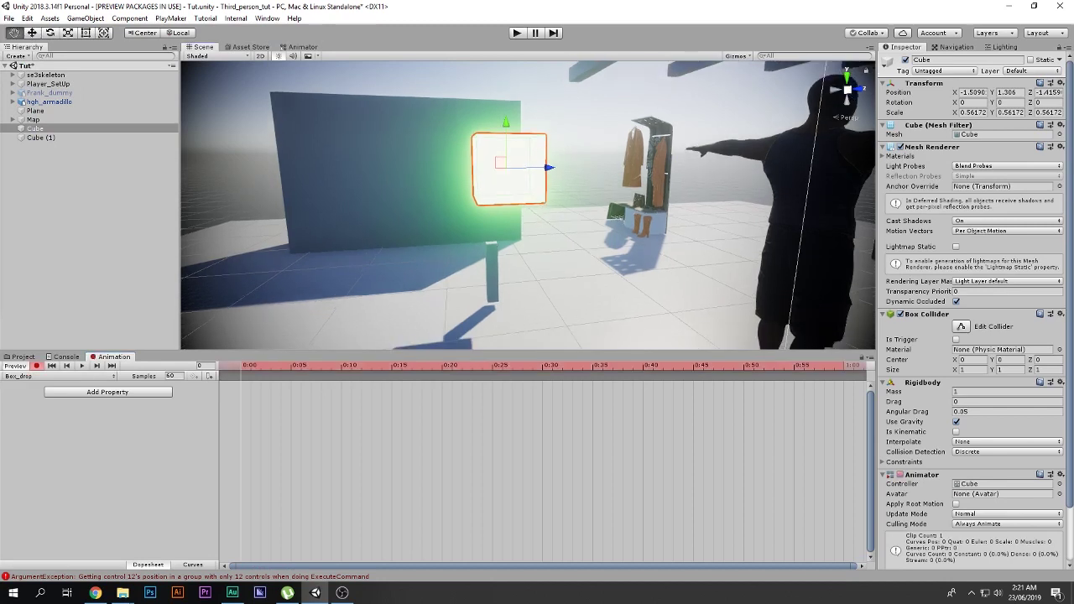
drag(506, 120, 505, 126)
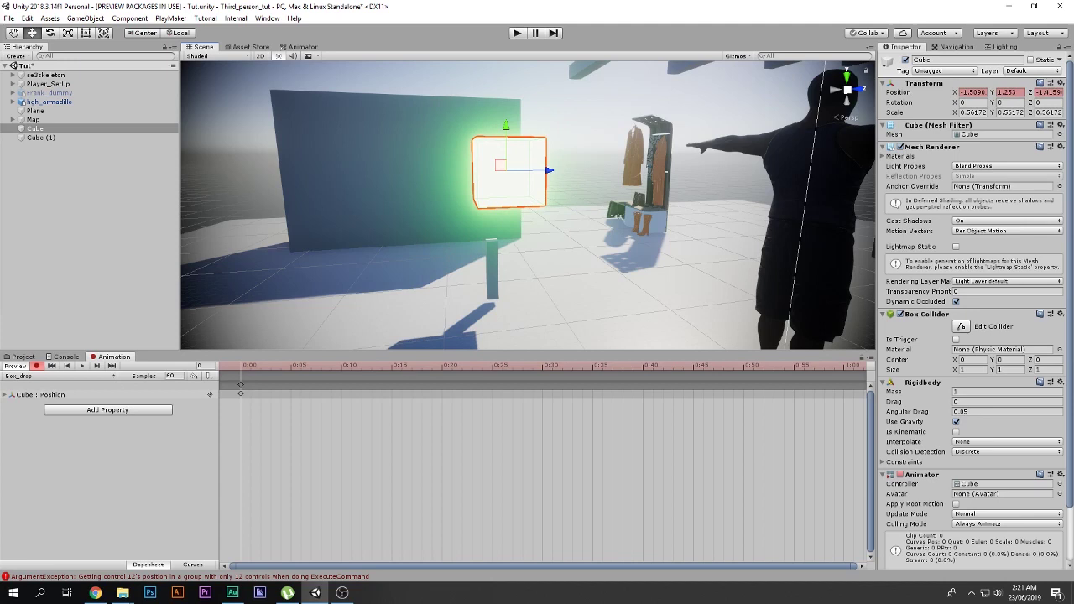
drag(992, 102, 981, 102)
click(1006, 102)
text(0)
- At frame 60, lower the glowing cube onto the top of the post, to position Y about 0.915
drag(243, 366, 844, 365)
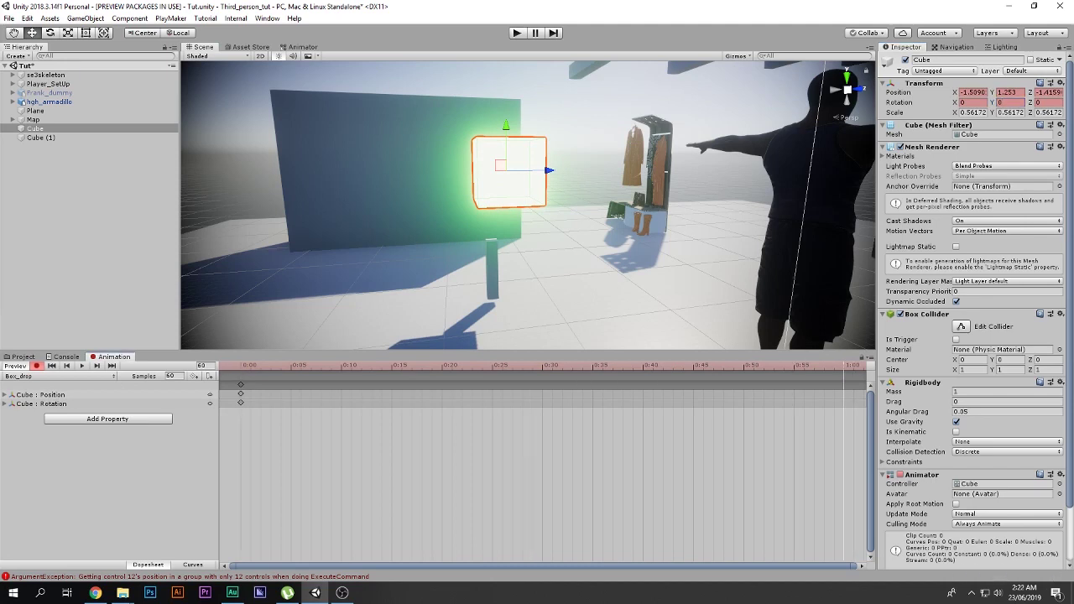
drag(506, 126, 604, 256)
click(843, 78)
click(846, 90)
click(863, 90)
scroll(513, 244, up, 5)
scroll(503, 240, up, 5)
middle_drag(495, 234, 530, 207)
alt+drag(520, 206, 567, 228)
drag(534, 90, 532, 97)
scroll(541, 466, down, 15)
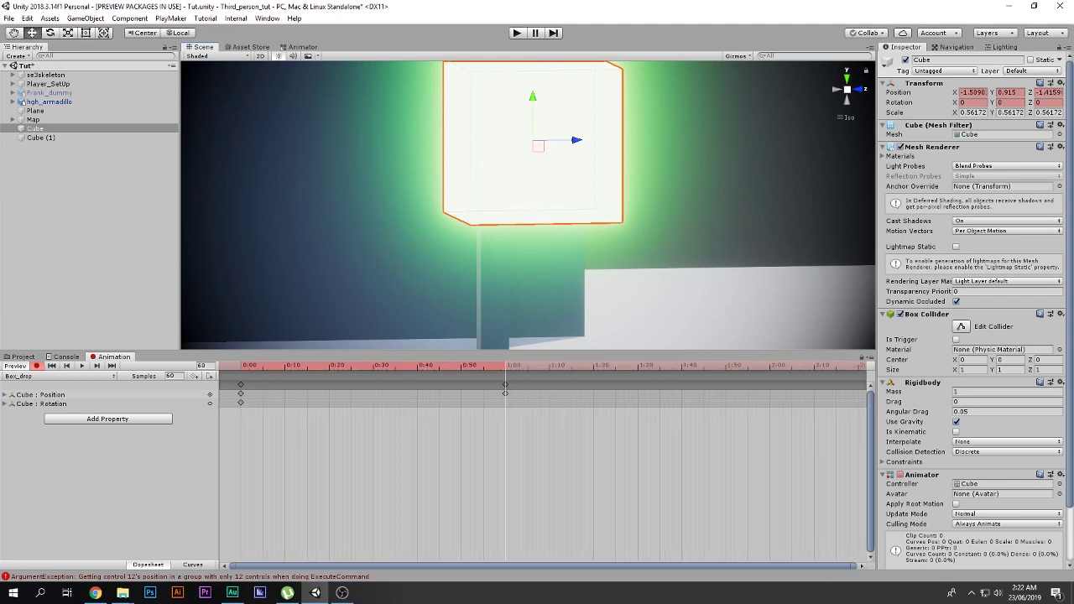
- At frame 101, shift the glowing cube off the post to Z about -0.927 and tilt it about 40.66 degrees around X
click(686, 365)
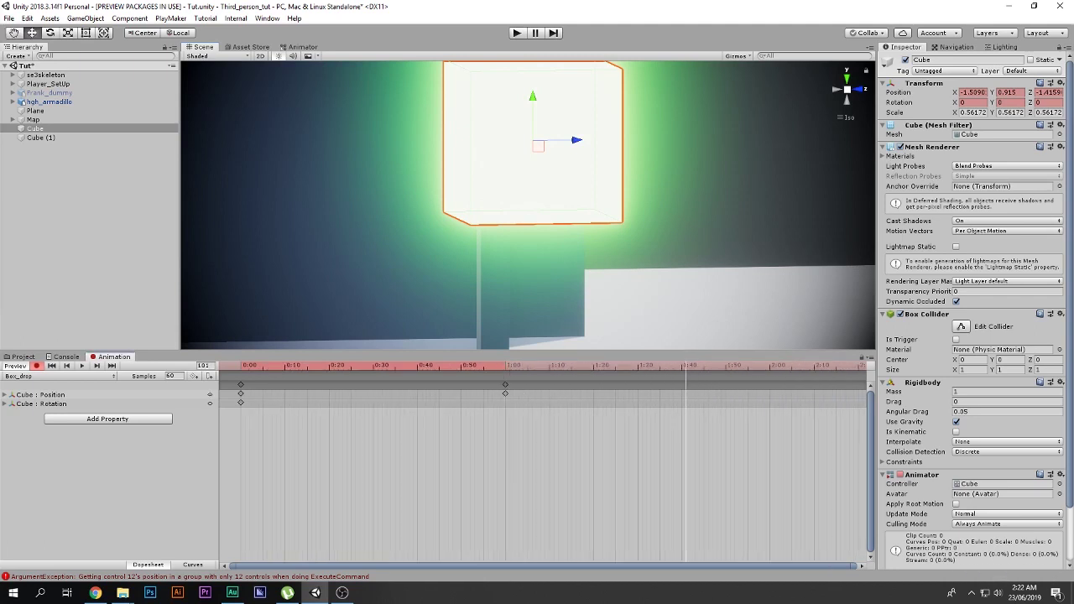
drag(575, 140, 642, 140)
key(e)
drag(567, 111, 607, 65)
key(w)
drag(606, 156, 671, 194)
- At frame 138, switch the handles to global orientation and lower the tilted cube to position Y about 0.405
drag(686, 366, 850, 365)
middle_drag(738, 243, 665, 193)
click(179, 33)
drag(592, 100, 592, 182)
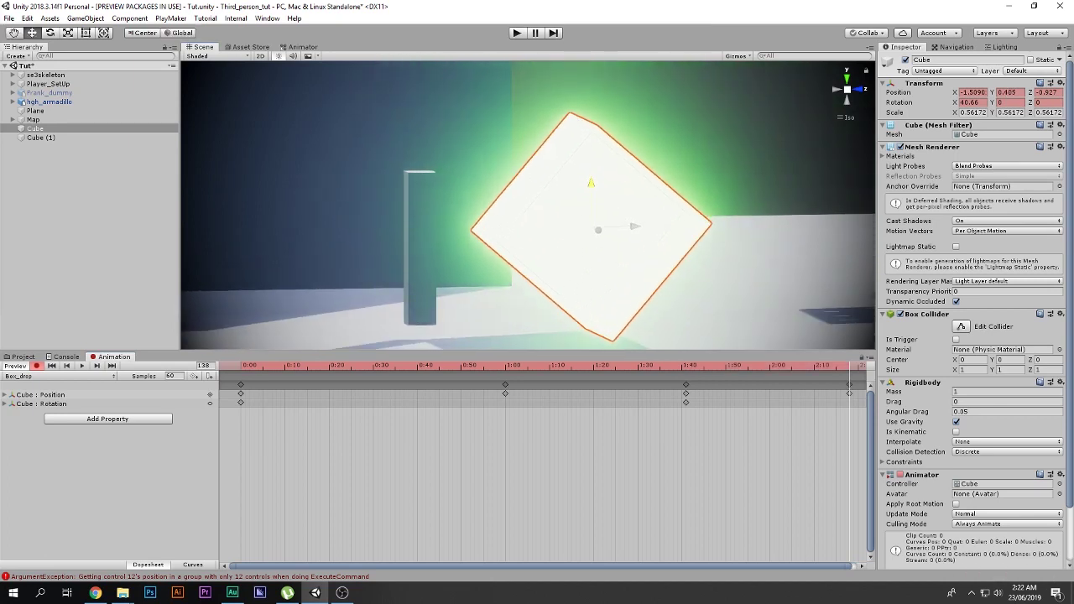
- At 3:40 on the timeline, reset the cube's rotation to 0 and lower the cube onto the floor
scroll(592, 470, down, 15)
click(740, 366)
drag(740, 366, 768, 366)
key(e)
drag(547, 216, 545, 279)
key(w)
click(1011, 102)
text(0)
key(Tab)
text(0)
click(973, 102)
text(0)
drag(591, 182, 591, 217)
- Return to the start of the timeline and preview the keyframed Box_drop animation
drag(768, 366, 240, 366)
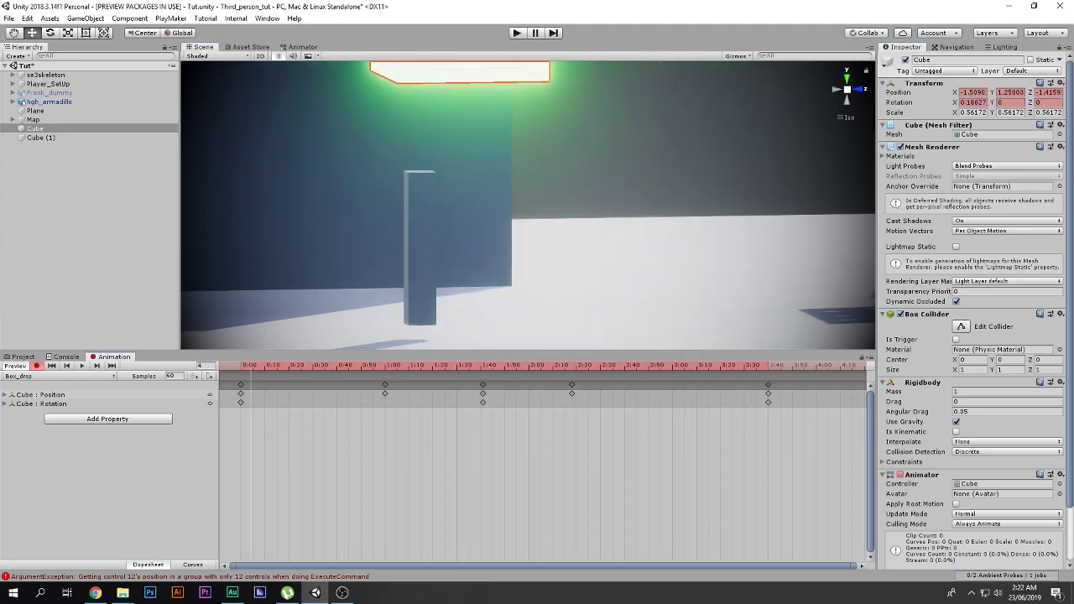
scroll(528, 204, down, 10)
middle_drag(528, 204, 550, 225)
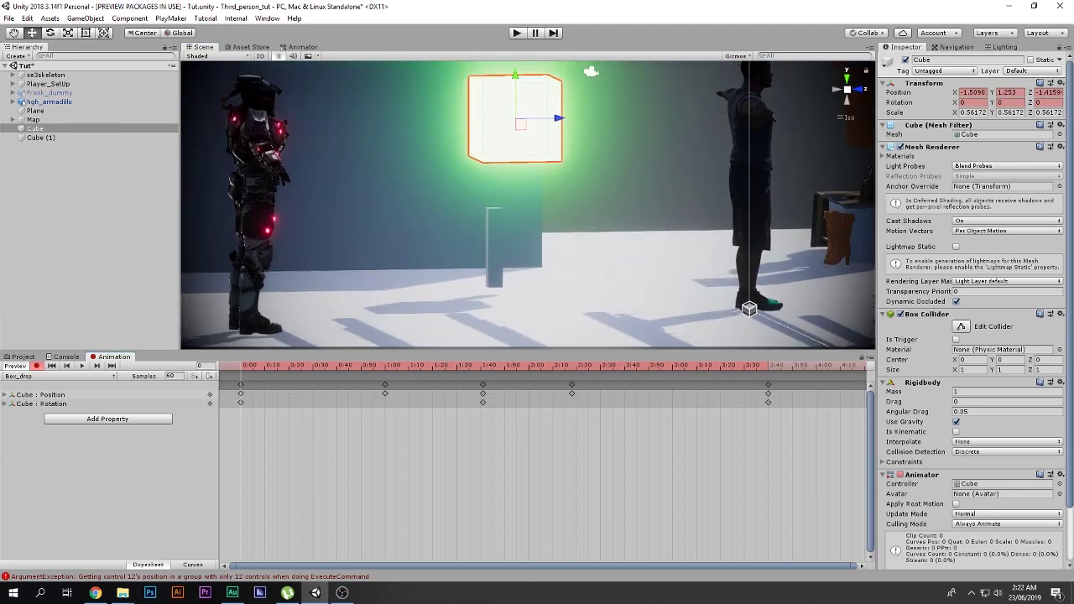
click(81, 366)
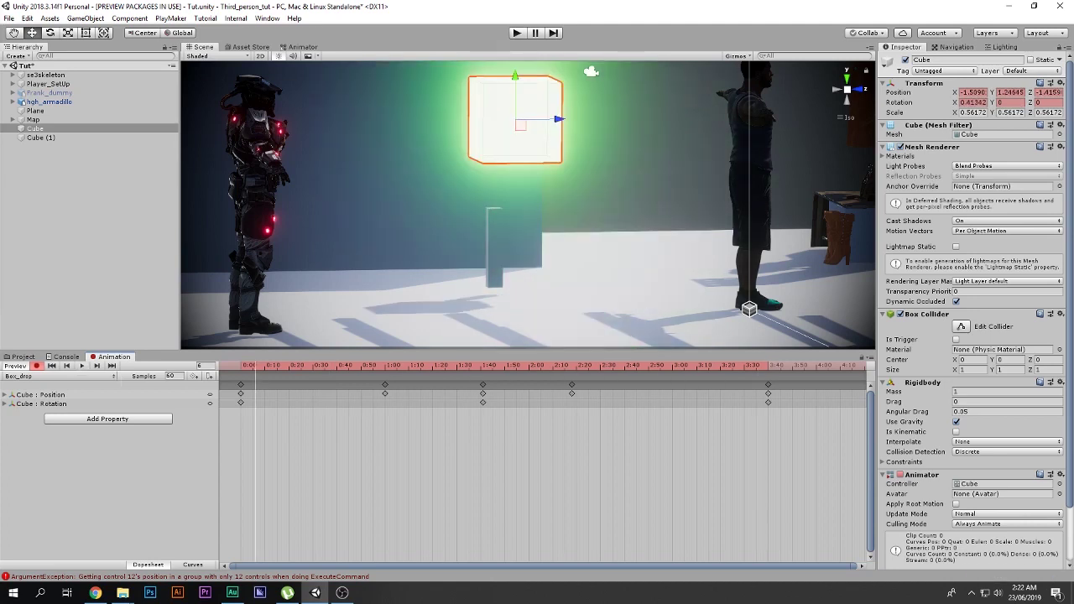
- End keyframe recording and delete all position and rotation keyframes from the Box_drop clip
click(37, 365)
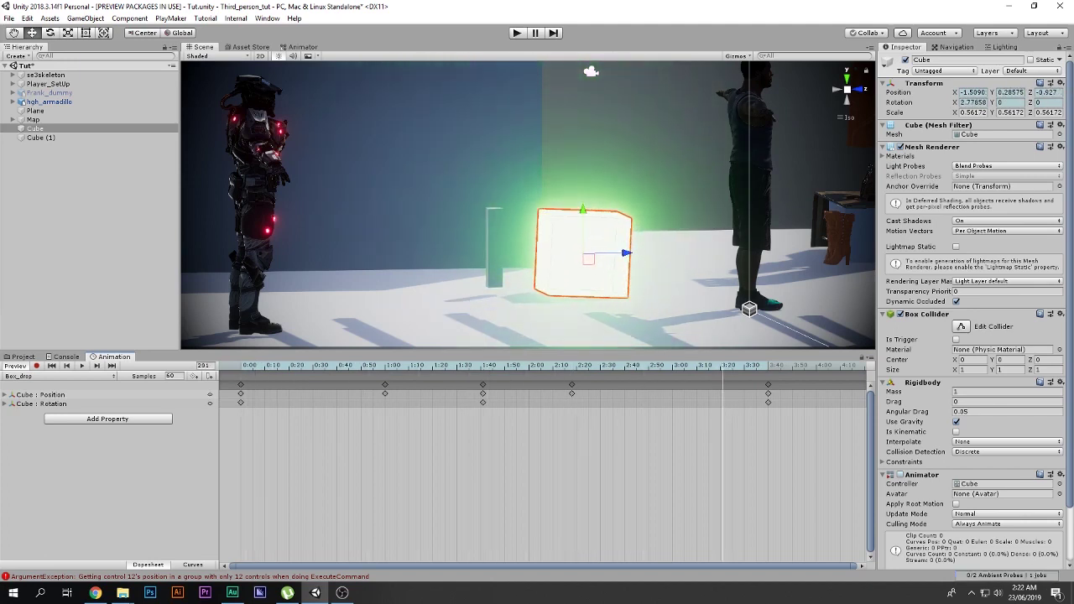
drag(797, 418, 210, 380)
key(Delete)
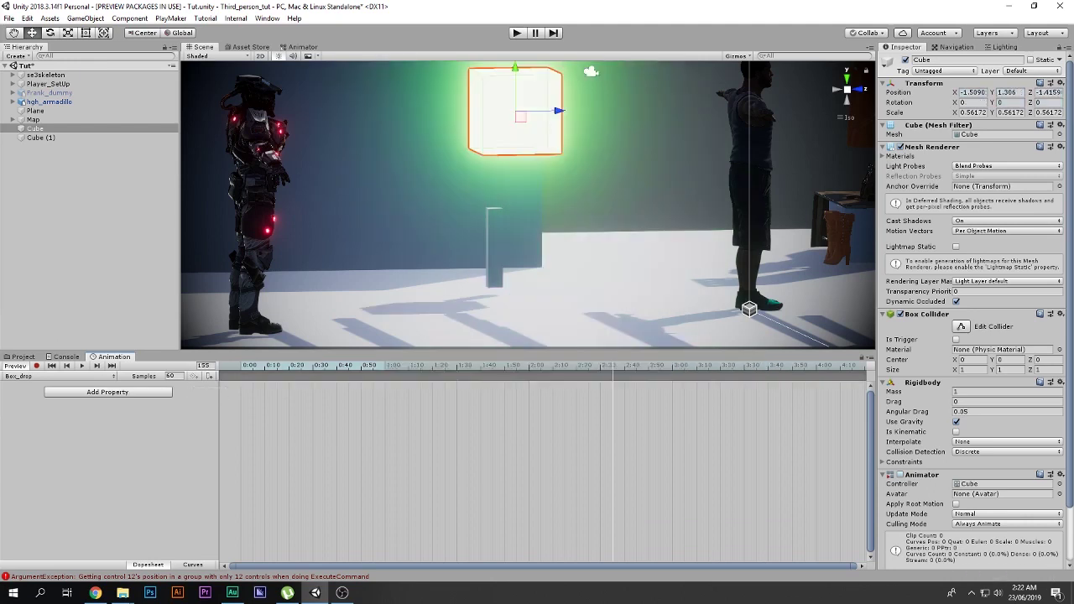
- Run the scene with the empty Box_drop clip open, scrub its timeline to check for captured motion, and stop the scene
click(36, 366)
key(ctrl+p)
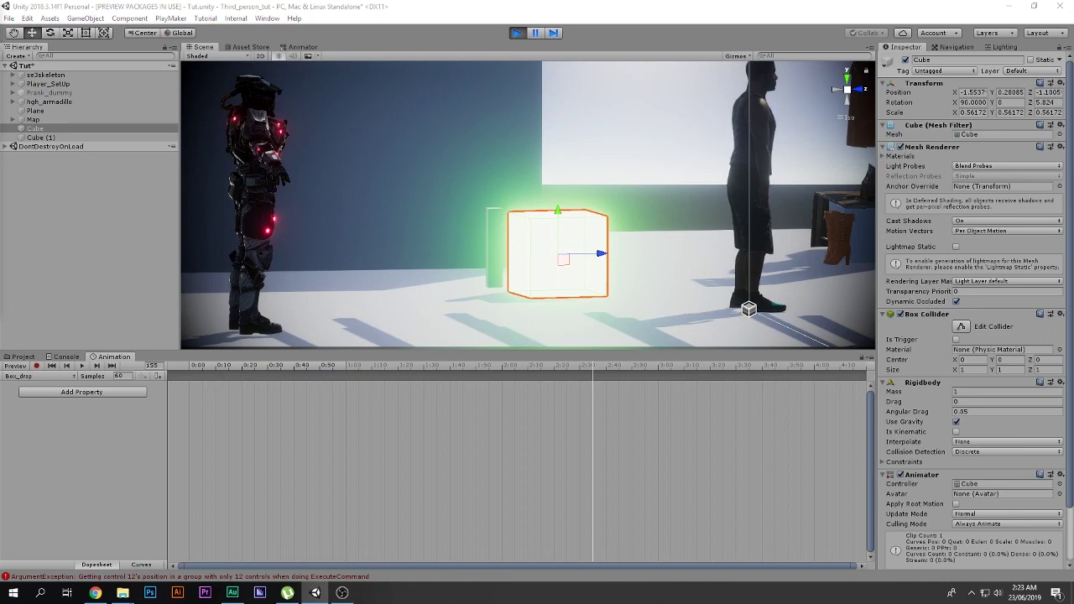
alt+drag(597, 219, 579, 222)
alt+drag(512, 209, 500, 210)
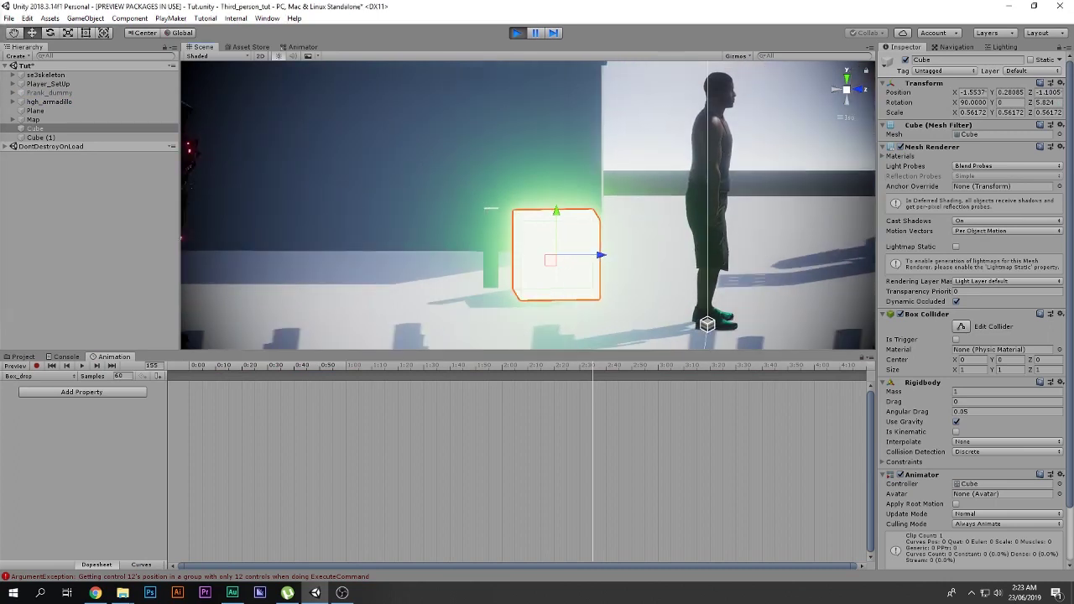
drag(191, 365, 369, 366)
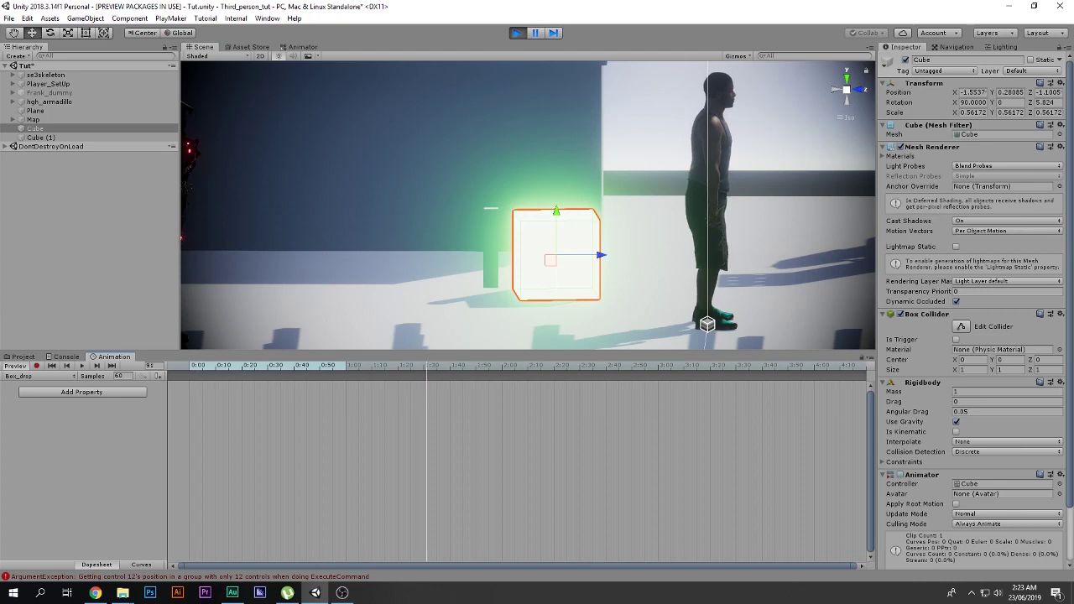
key(ctrl+p)
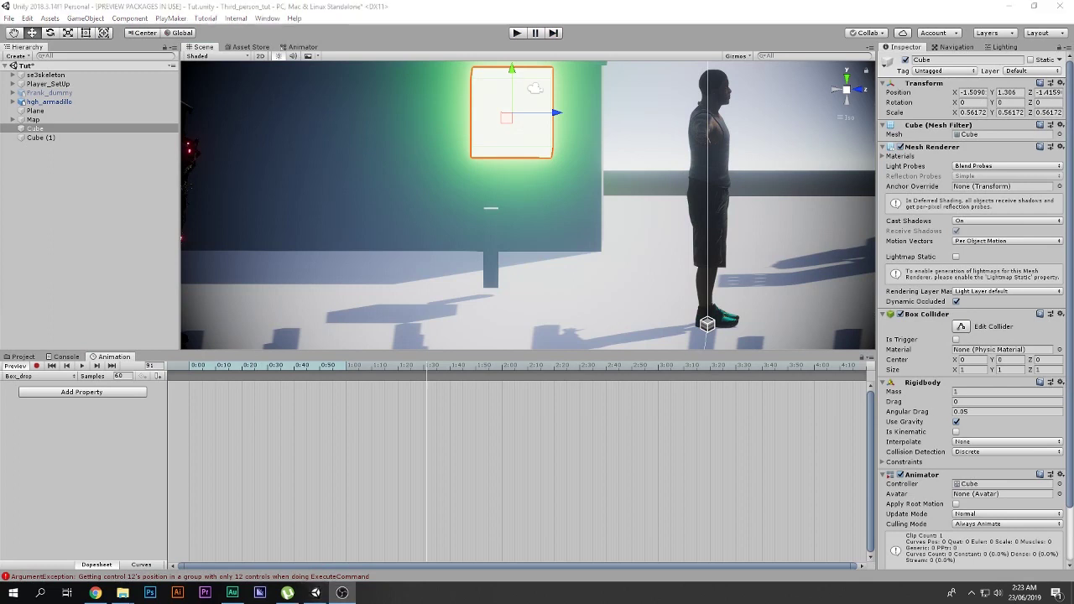
- Return to the project's Assets folder and deselect the record script
click(22, 356)
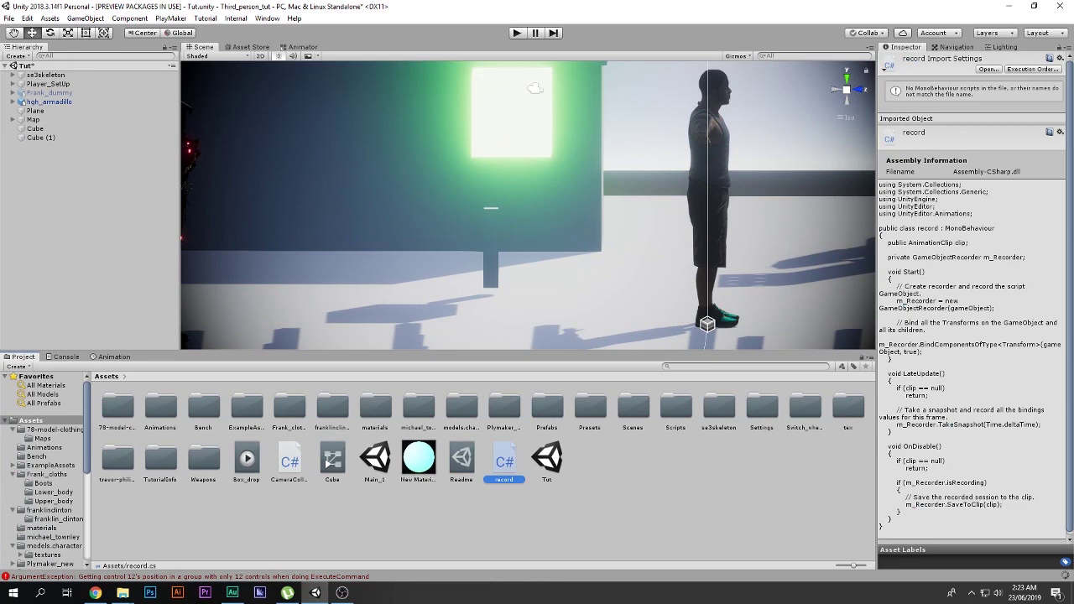
click(537, 519)
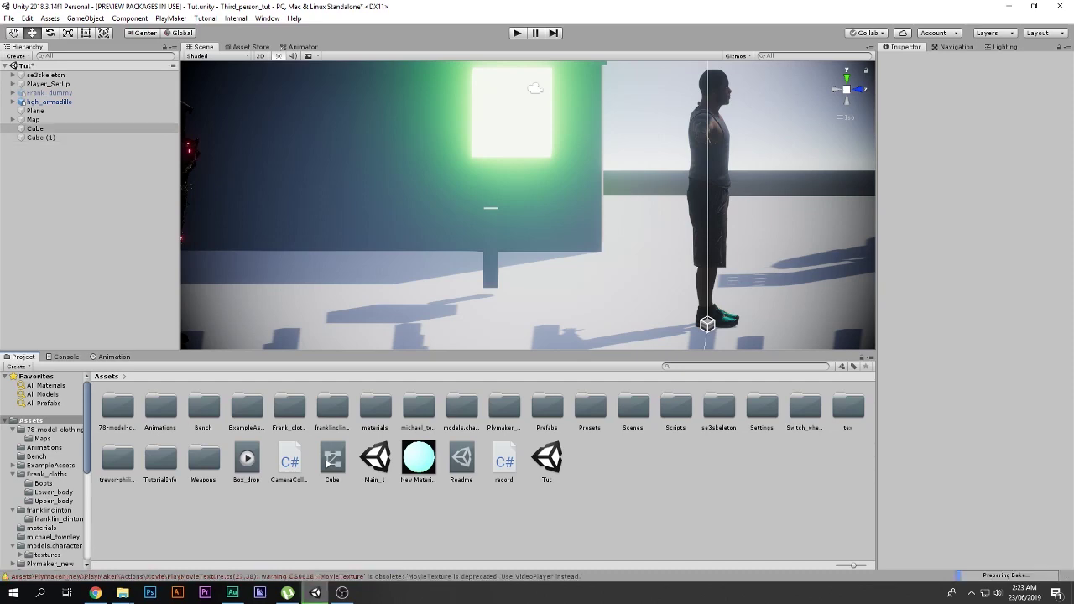
- Select the falling cube, and examine the skeleton model's skull up close in the scene
click(35, 129)
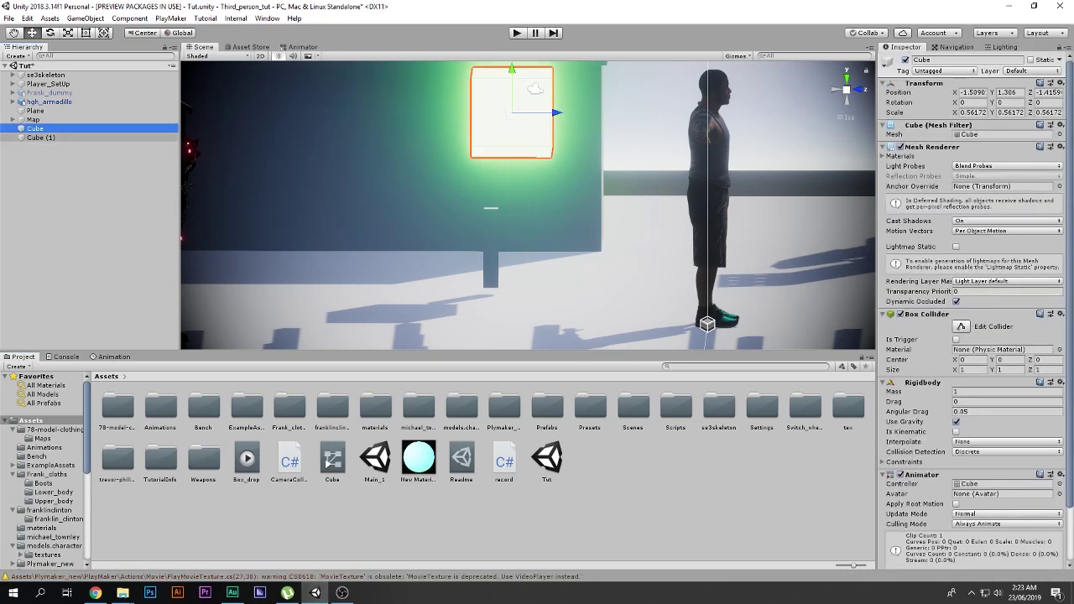
right_drag(700, 121, 600, 119)
middle_drag(600, 119, 869, 141)
middle_drag(210, 124, 509, 159)
scroll(510, 158, up, 5)
scroll(509, 159, up, 2)
scroll(510, 160, down, 6)
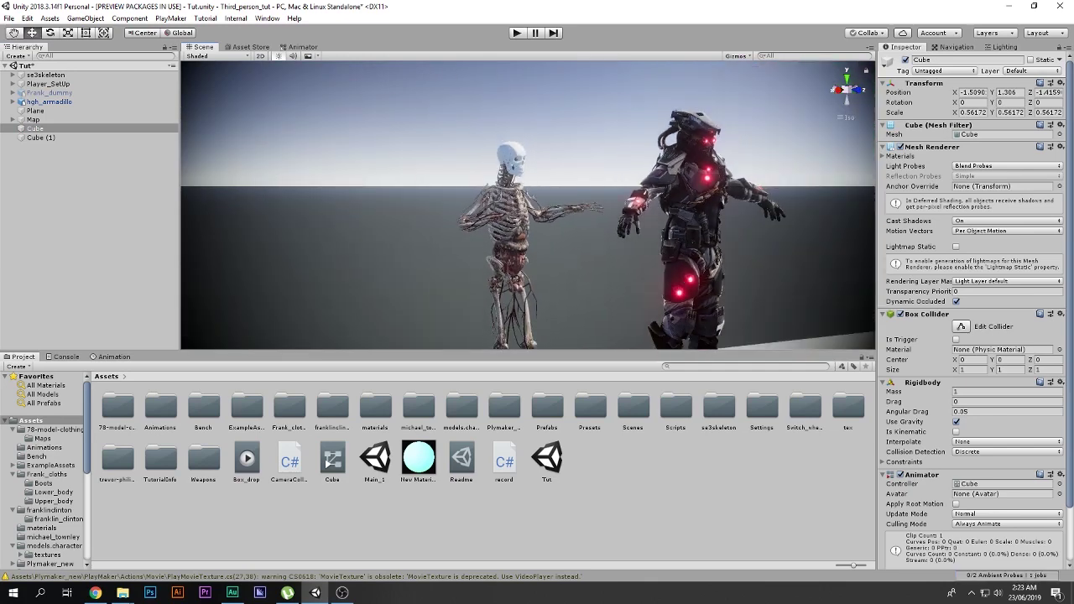
click(843, 89)
right_drag(780, 125, 706, 134)
alt+drag(706, 135, 555, 122)
middle_drag(564, 214, 520, 219)
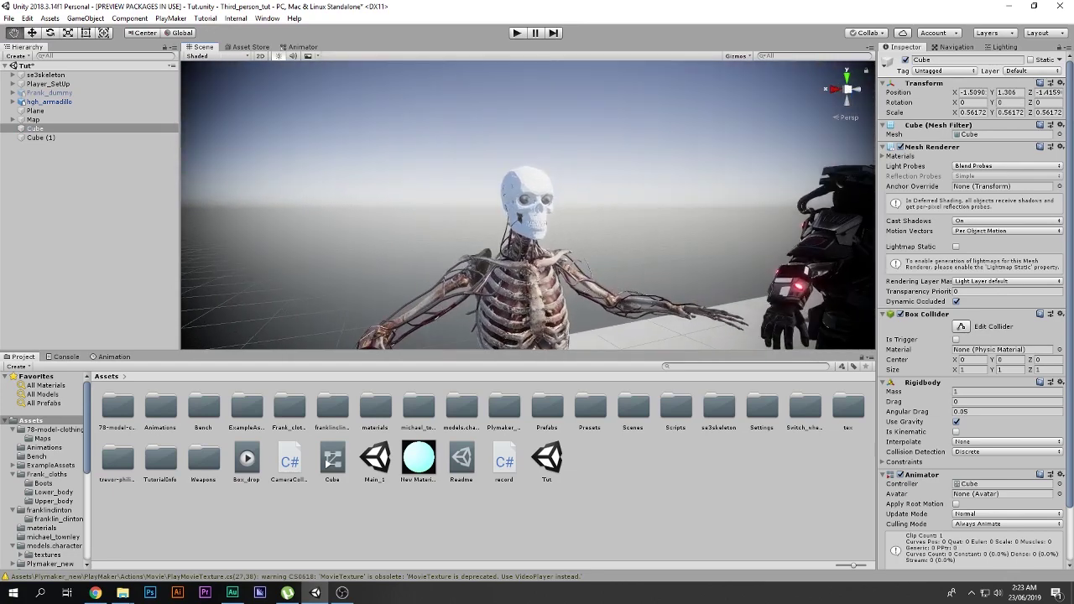
scroll(529, 205, up, 5)
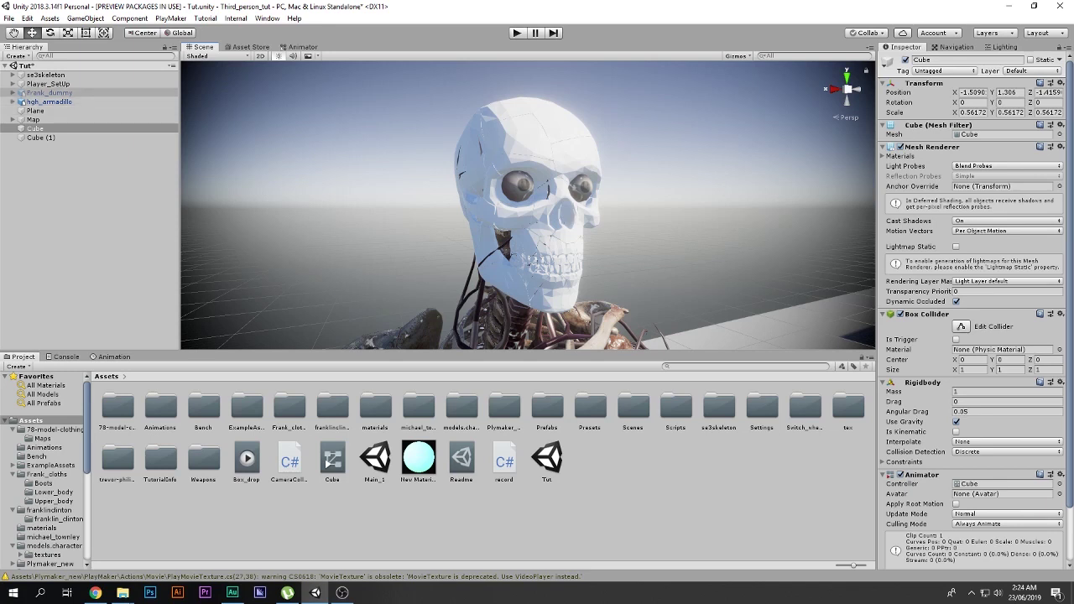
- Select all skull fragments from Mesh_0440_cell to Mesh_0440_cell.137, try rotating them together, and undo the rotation
click(514, 139)
scroll(92, 290, up, 6)
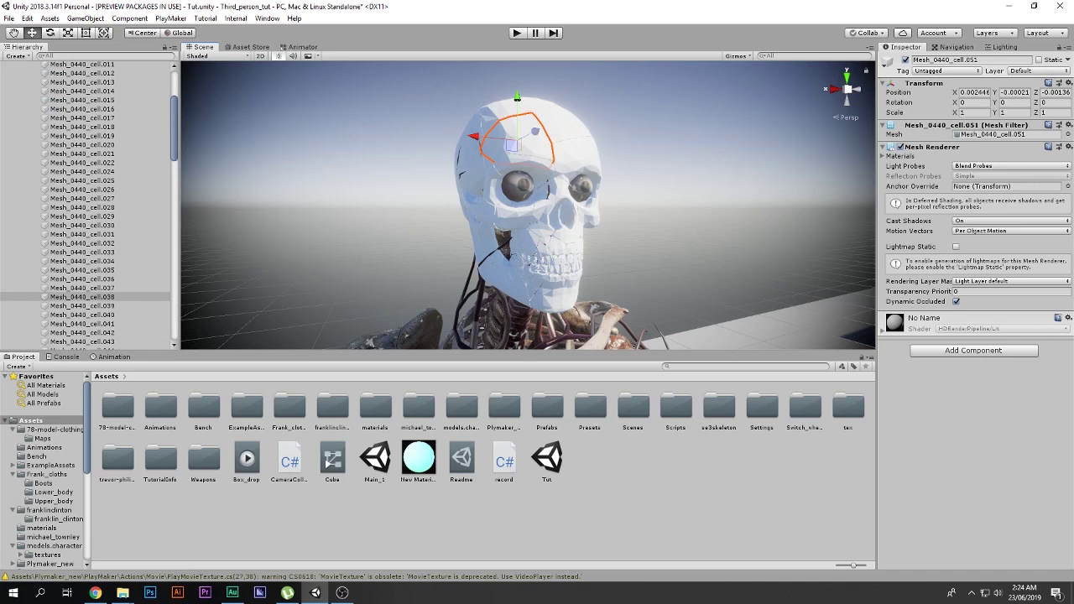
click(83, 101)
scroll(93, 254, down, 20)
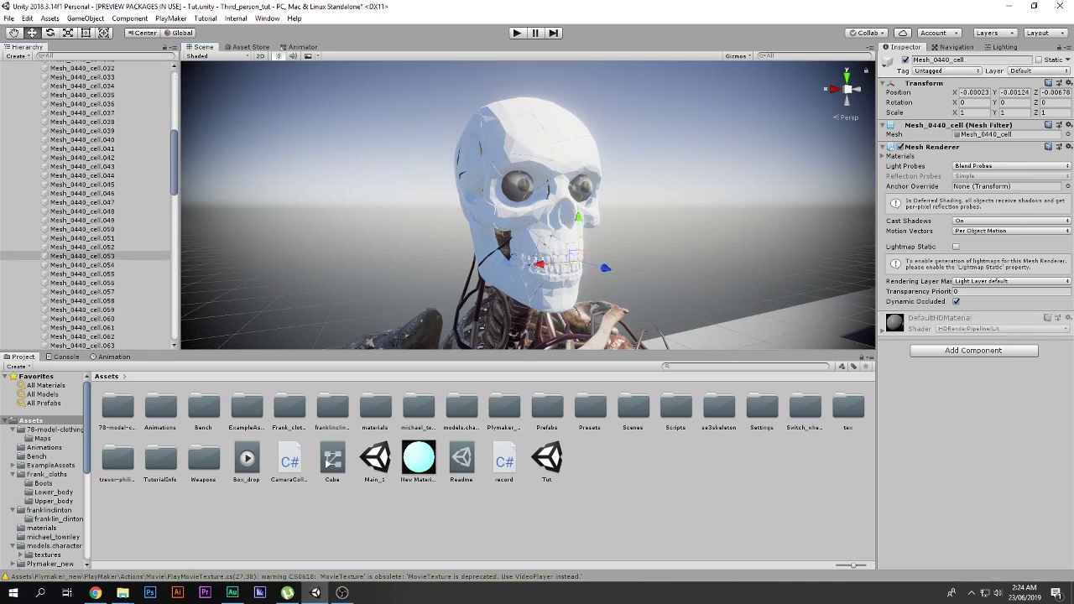
shift+click(81, 256)
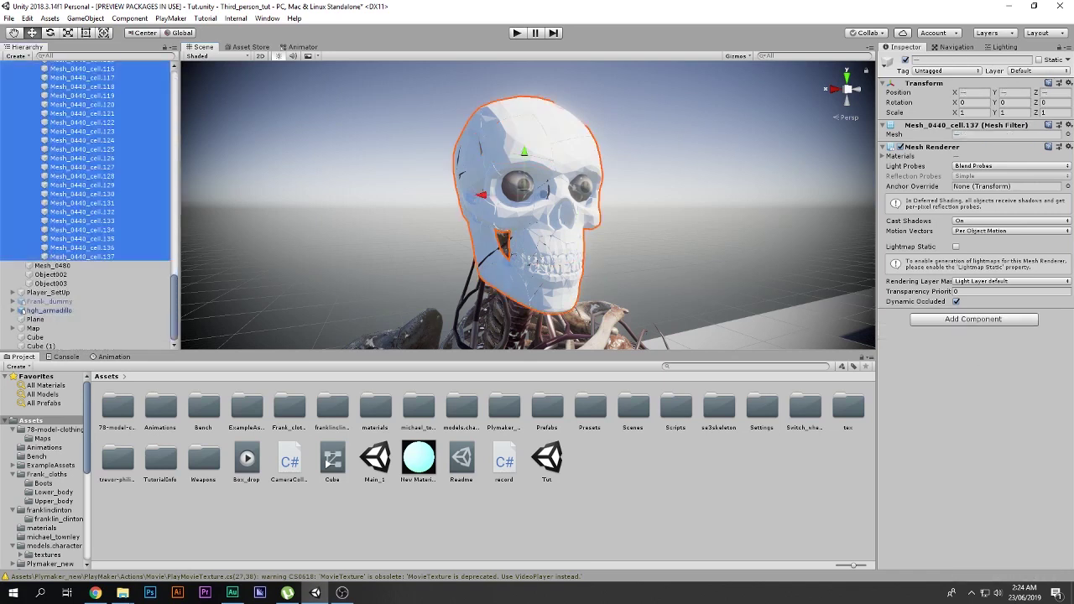
key(e)
drag(544, 187, 534, 235)
key(ctrl+z)
- Set the transform handle to Pivot, test rotating the skull fragments individually, and undo the rotation
click(143, 33)
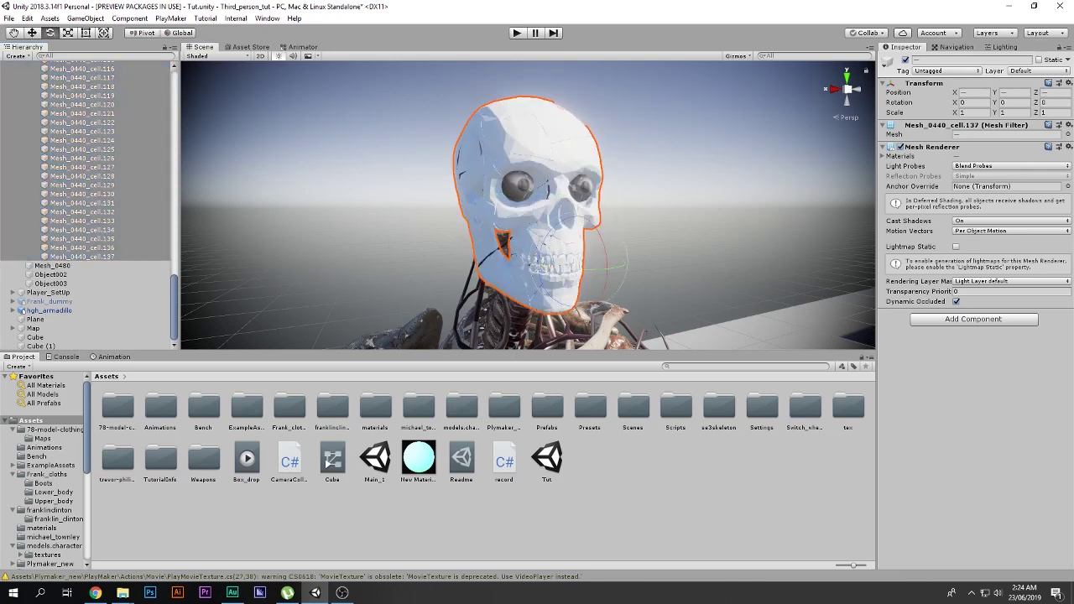
mouse_move(602, 241)
mouse_down()
mouse_move(631, 394)
mouse_move(598, 229)
mouse_up()
key(ctrl+z)
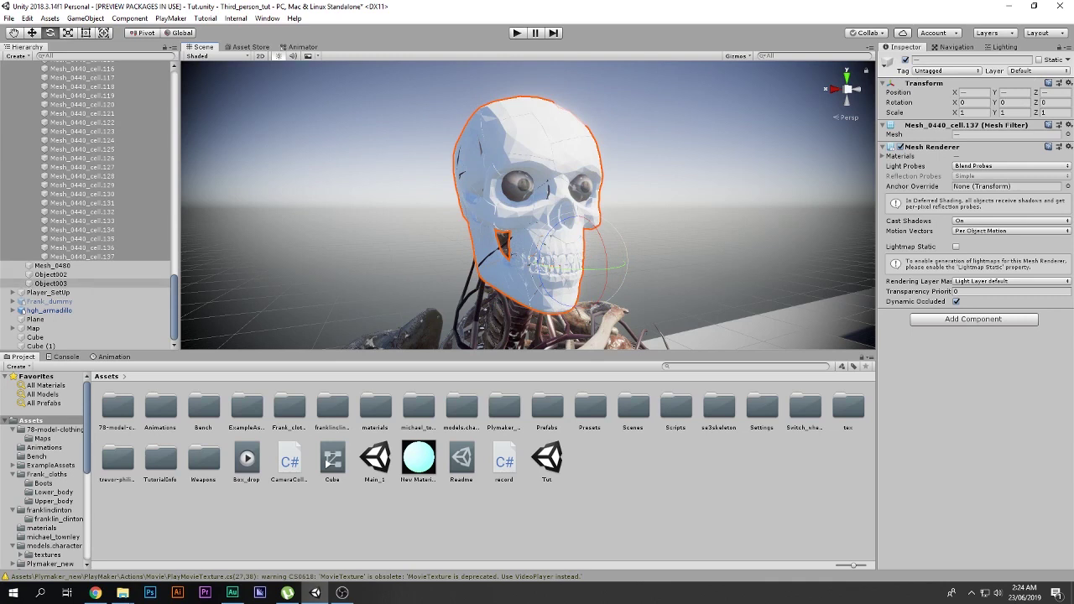
- Apply New Material 2 from the nested se3skeleton folder to all skull fragments from Mesh_0440_cell.023 to Mesh_0440_cell.137
drag(174, 294, 173, 83)
double_click(719, 407)
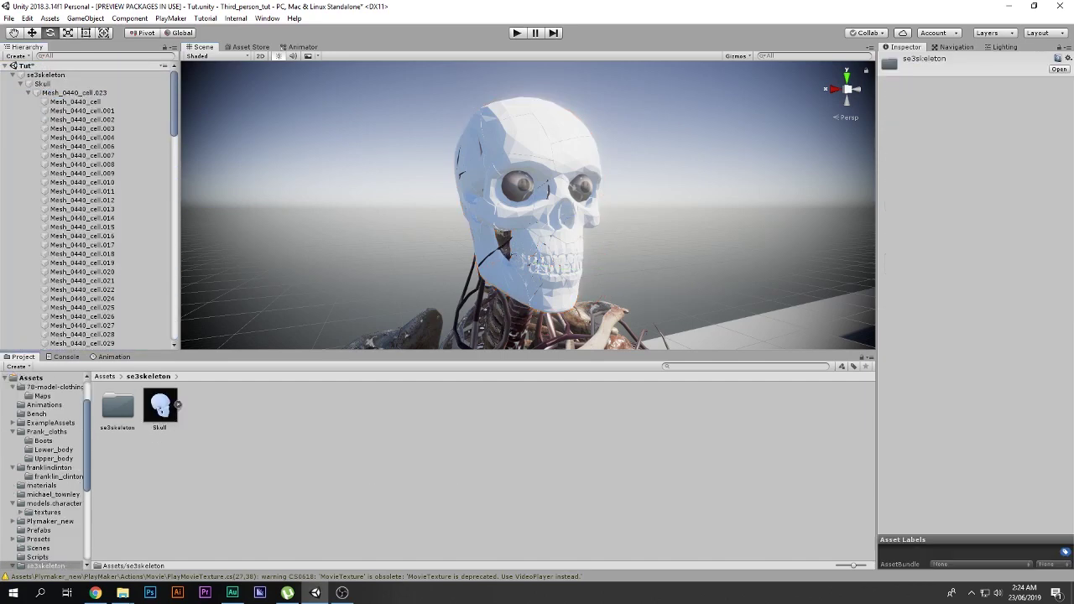
double_click(118, 407)
click(74, 94)
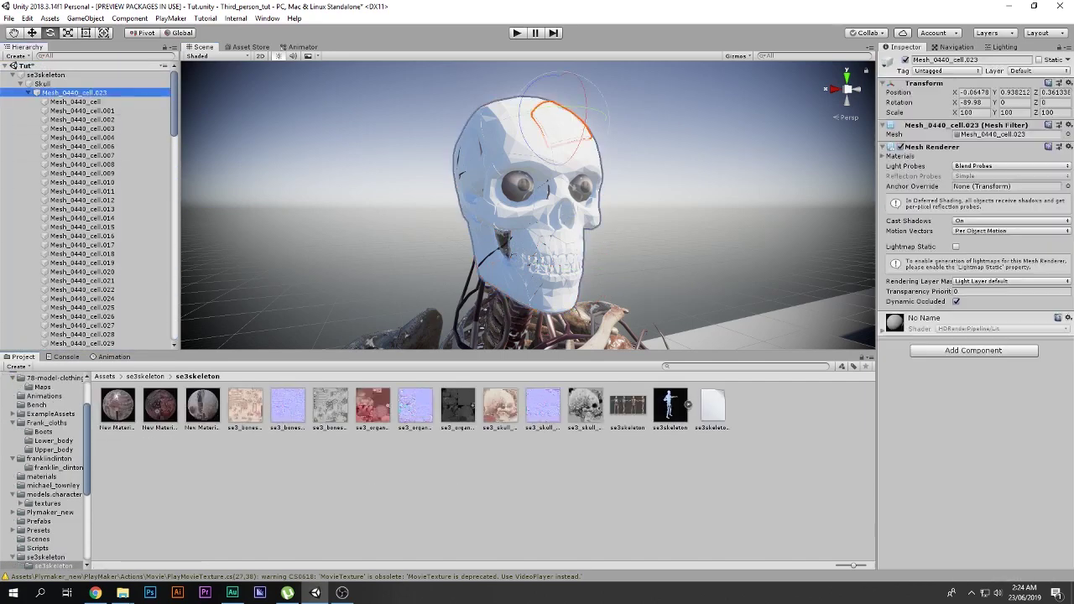
scroll(82, 182, down, 8)
scroll(84, 182, down, 20)
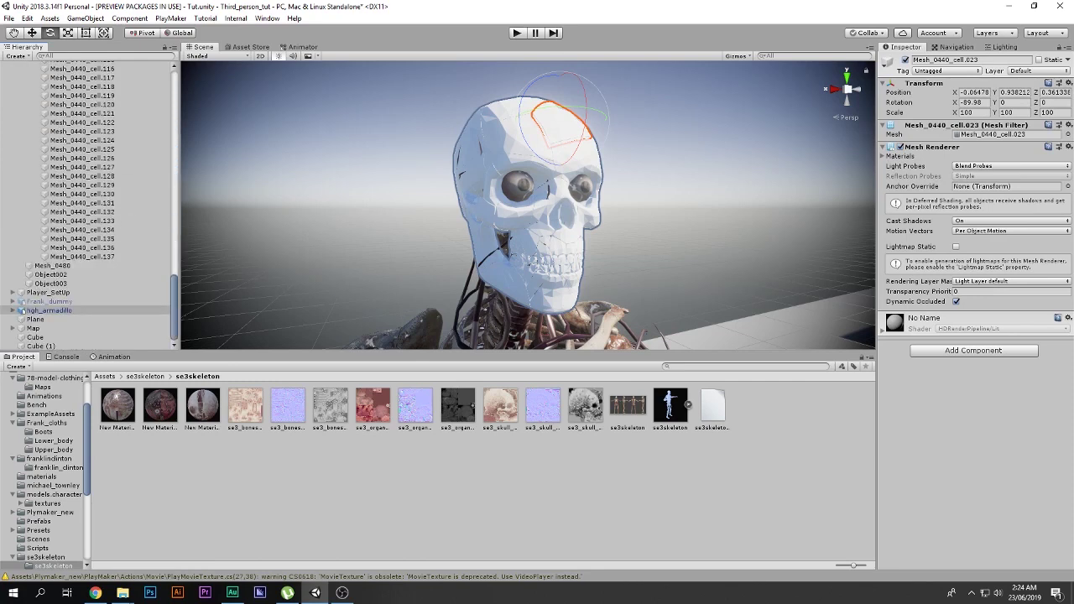
shift+click(81, 255)
drag(117, 406, 528, 209)
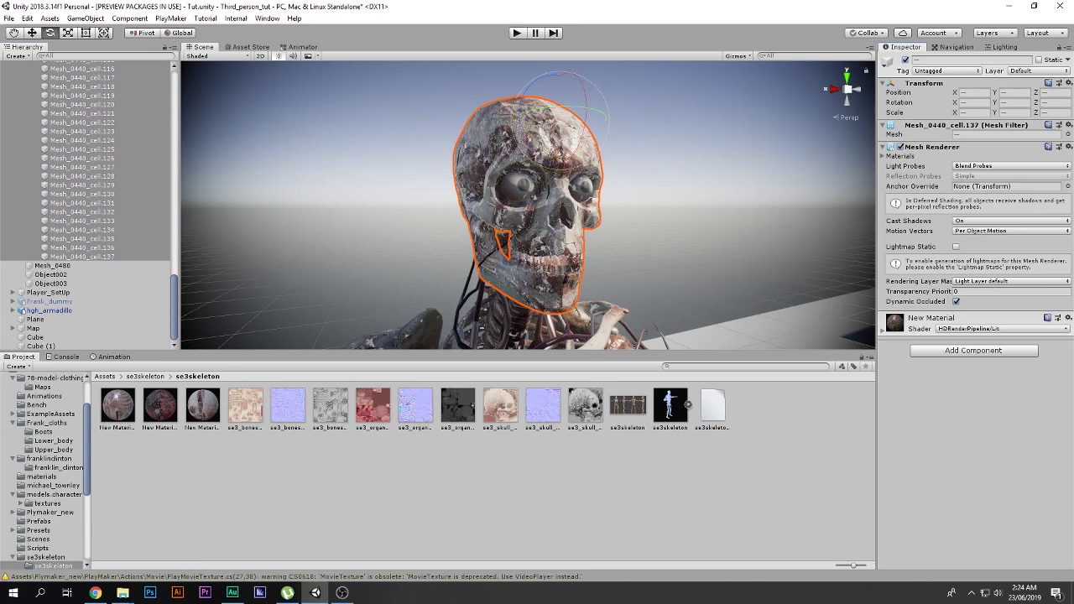
drag(202, 406, 524, 218)
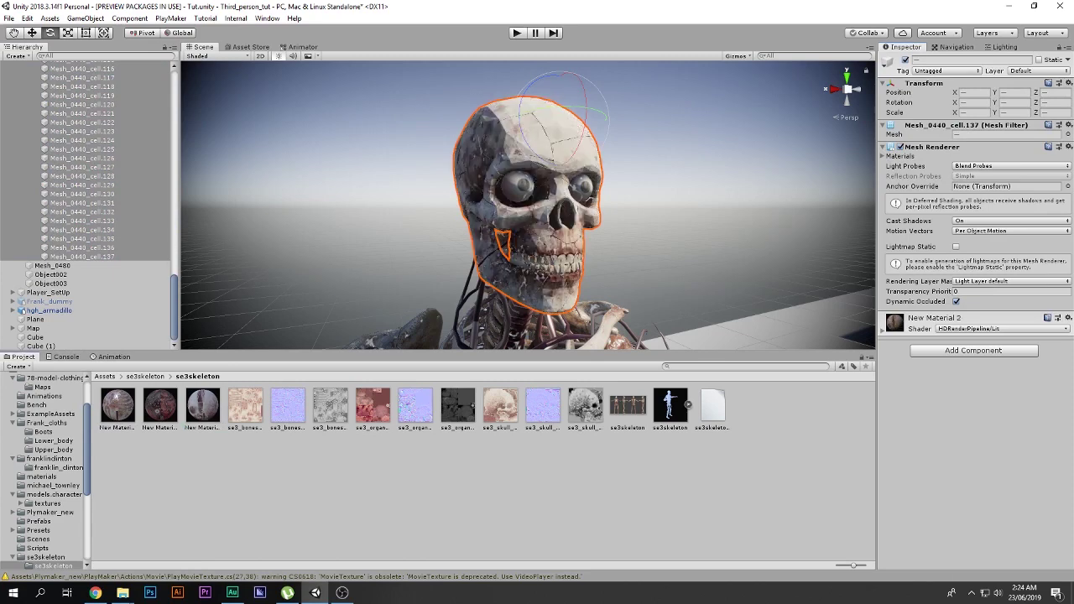
- Examine the textured skeleton and the armoured character beside it, both up close and side by side
scroll(529, 206, down, 5)
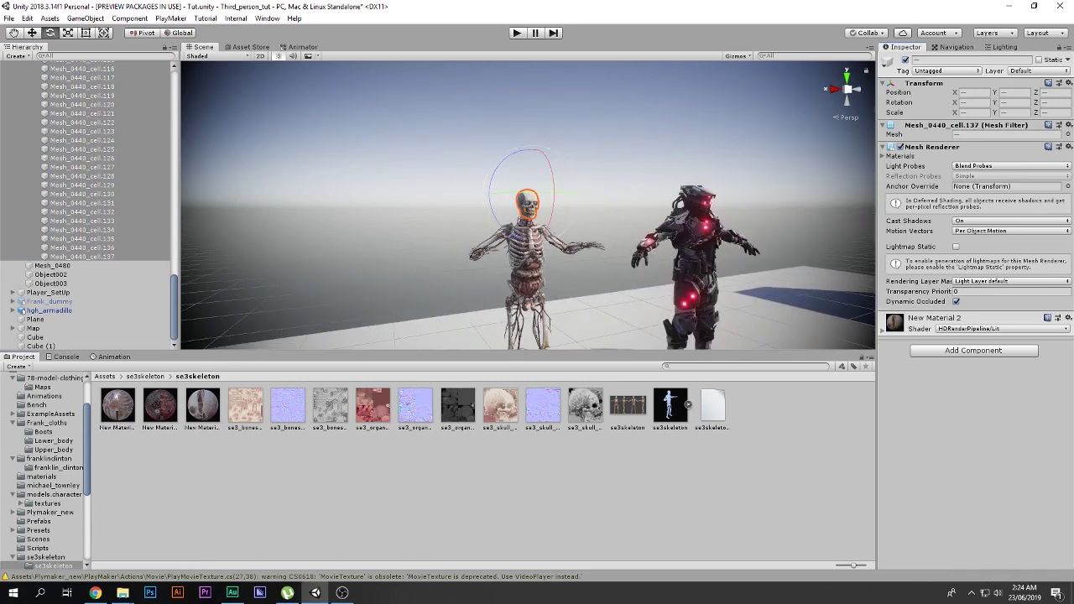
scroll(528, 205, up, 1)
middle_drag(705, 202, 587, 198)
scroll(588, 198, up, 4)
middle_drag(695, 193, 407, 202)
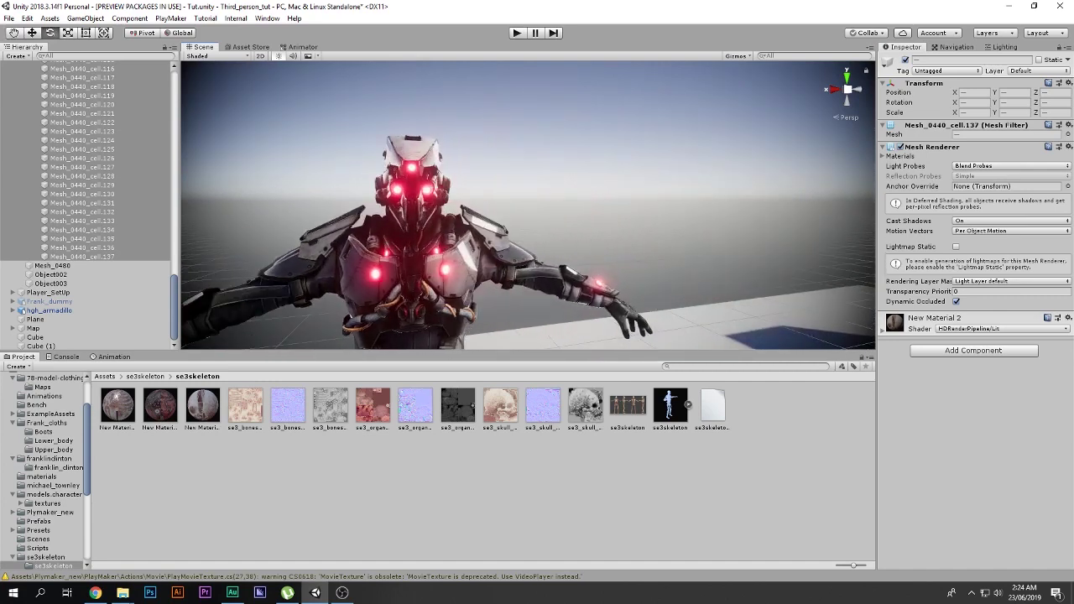
middle_drag(407, 202, 487, 149)
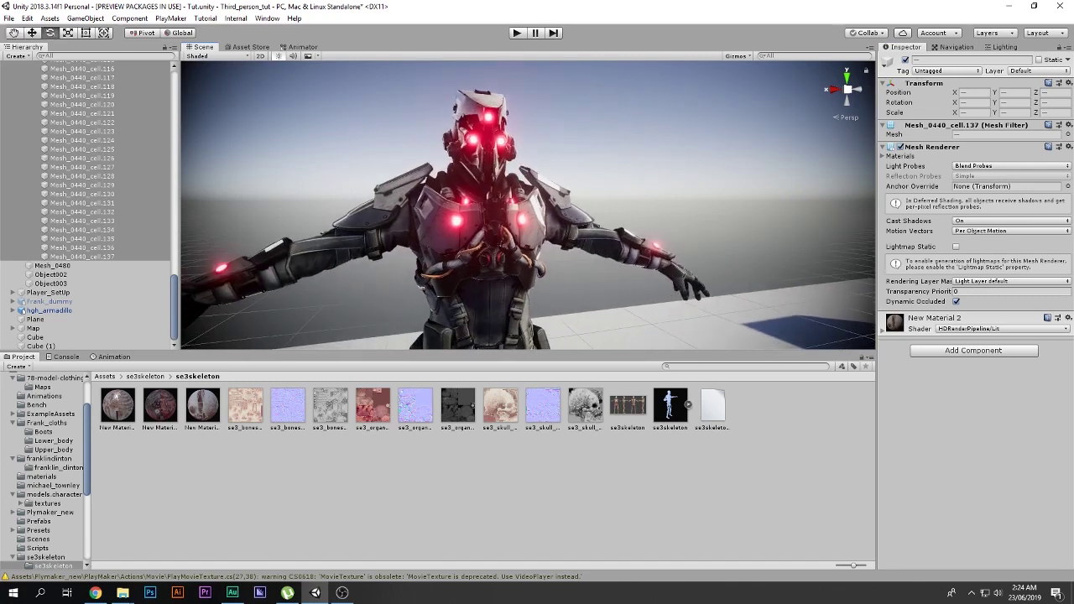
middle_drag(251, 202, 958, 256)
right_drag(521, 205, 486, 210)
key(w)
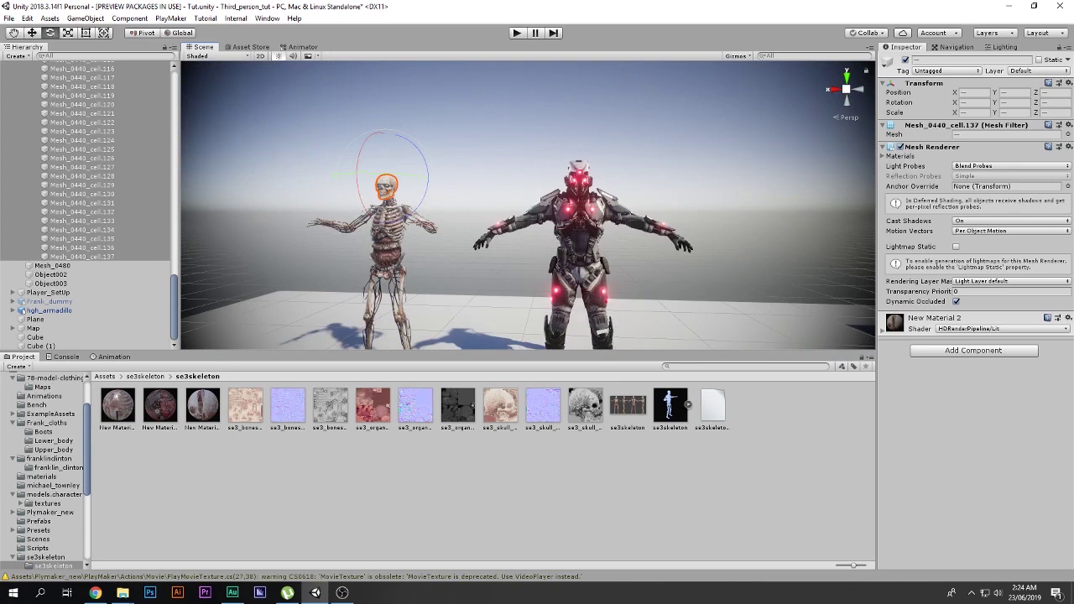
middle_drag(486, 210, 558, 223)
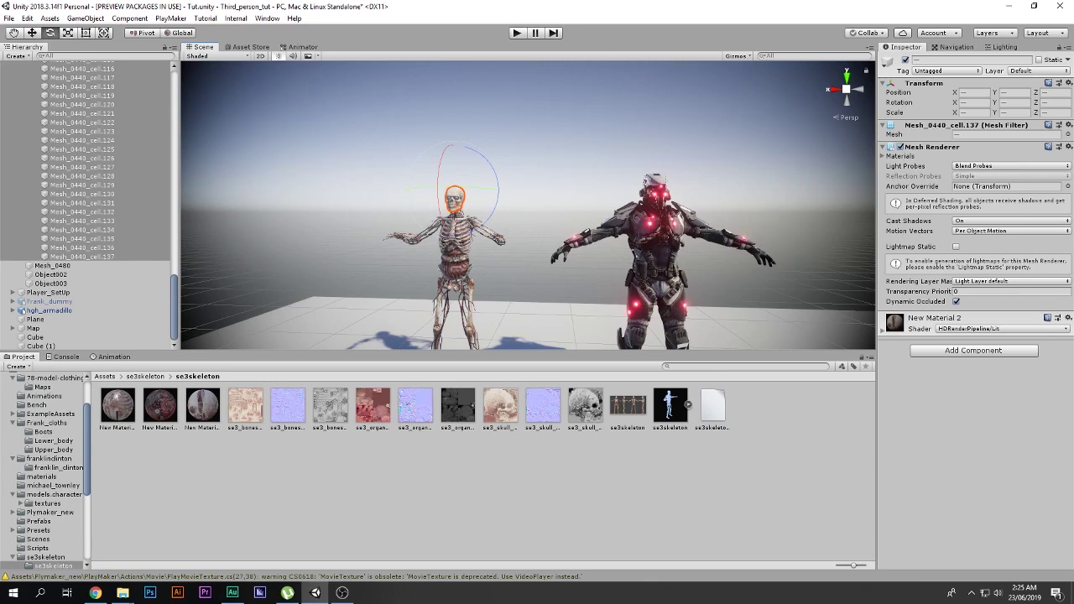
- Frame the selected skull fragments, run the scene to check them, and stop it
key(f)
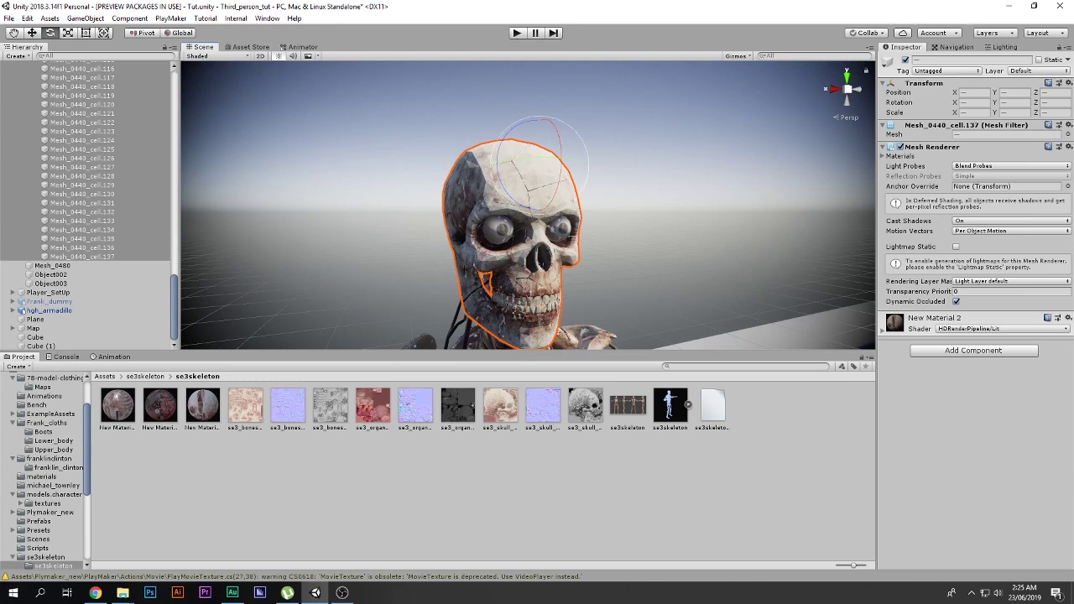
key(ctrl+p)
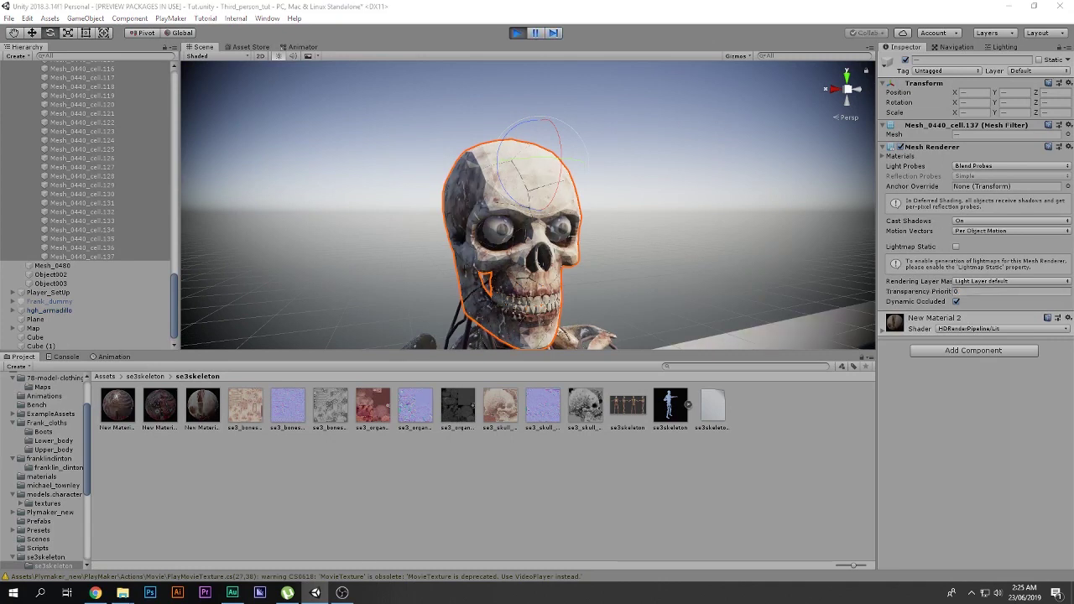
key(ctrl+p)
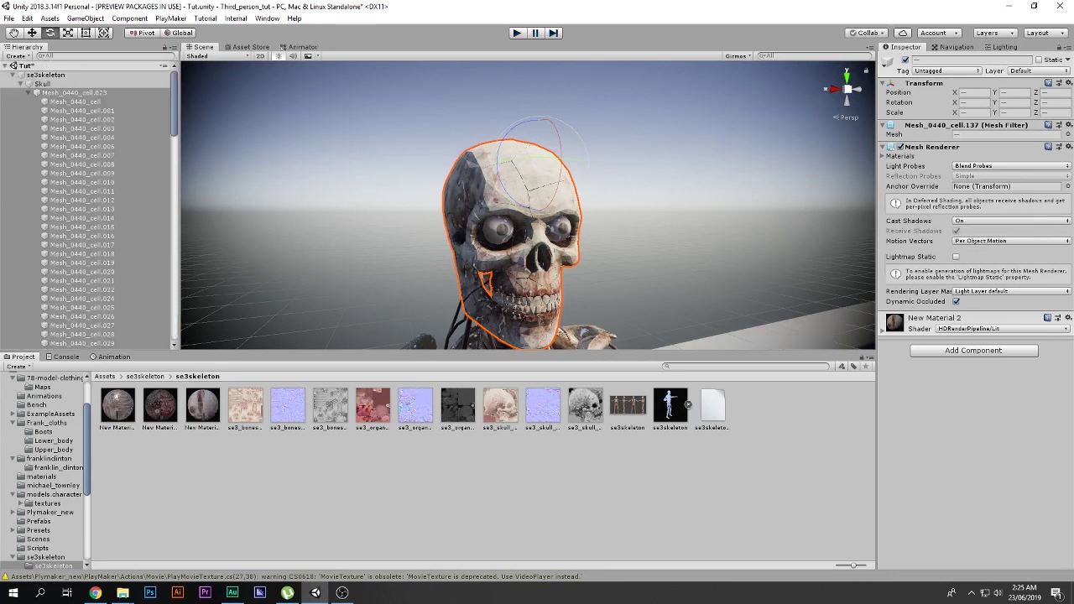
- Add a Rigidbody component to all selected skull fragments
click(973, 350)
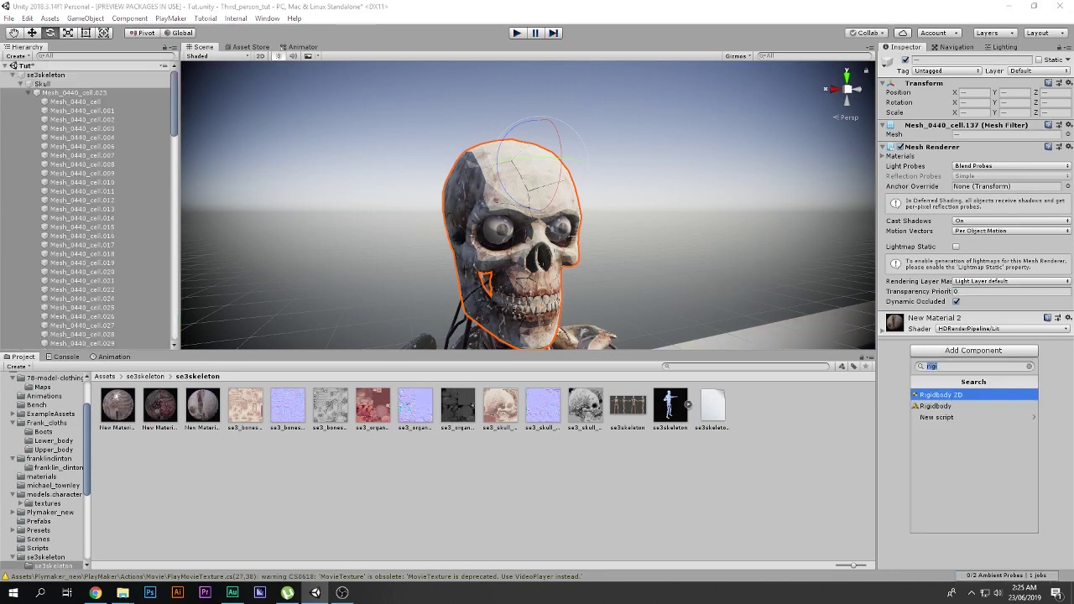
key(Down)
key(Return)
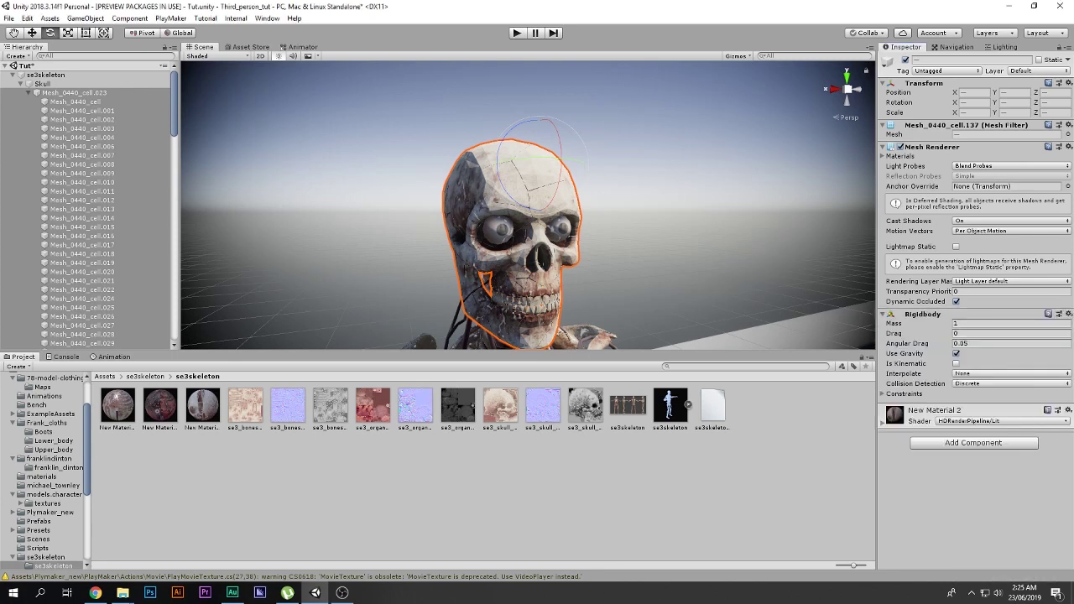
- Add a Mesh Collider to all selected skull fragments and enable its Convex option
key(ctrl+shift+a)
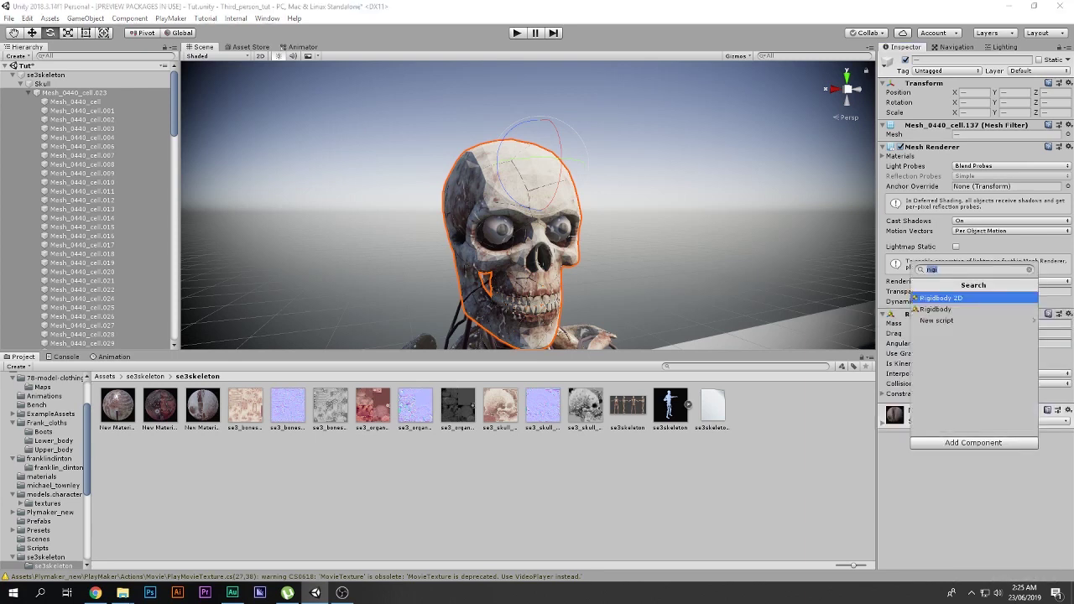
text(meshs)
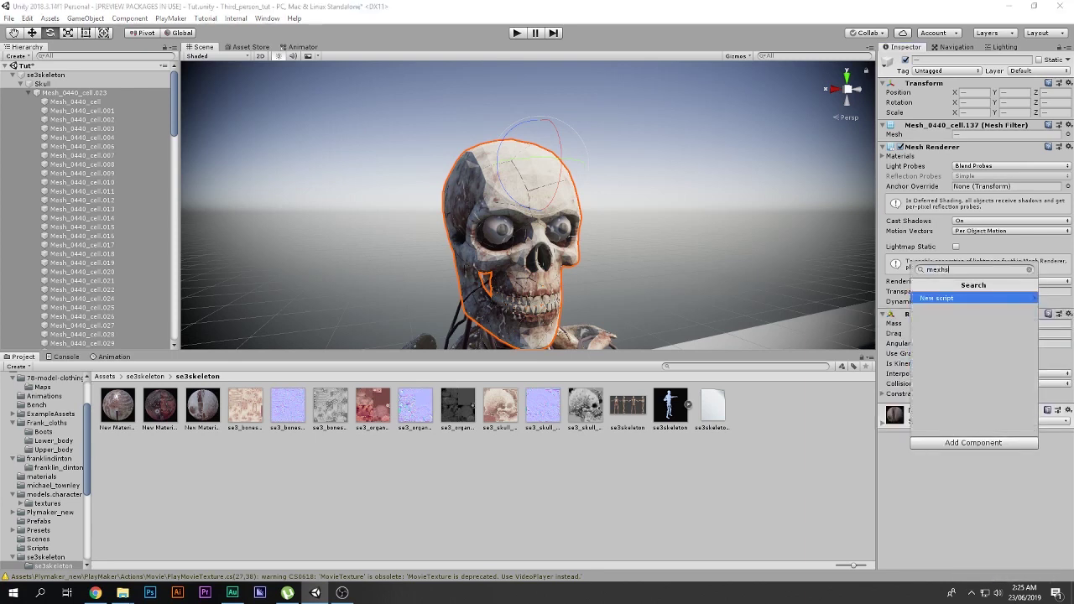
key(BackSpace)
key(BackSpace)
key(BackSpace)
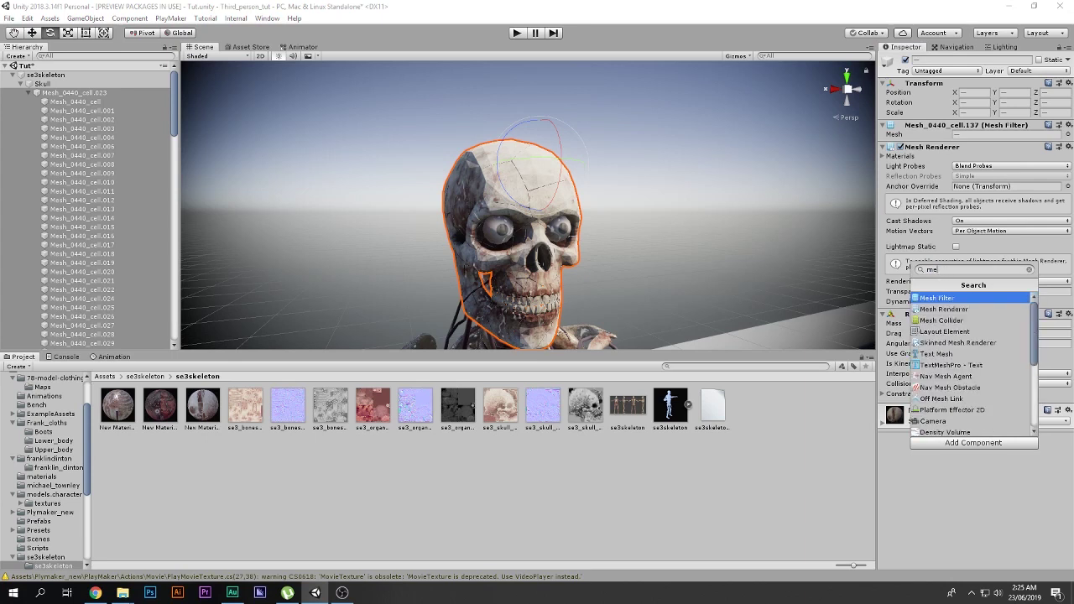
key(Down)
key(Down)
key(Return)
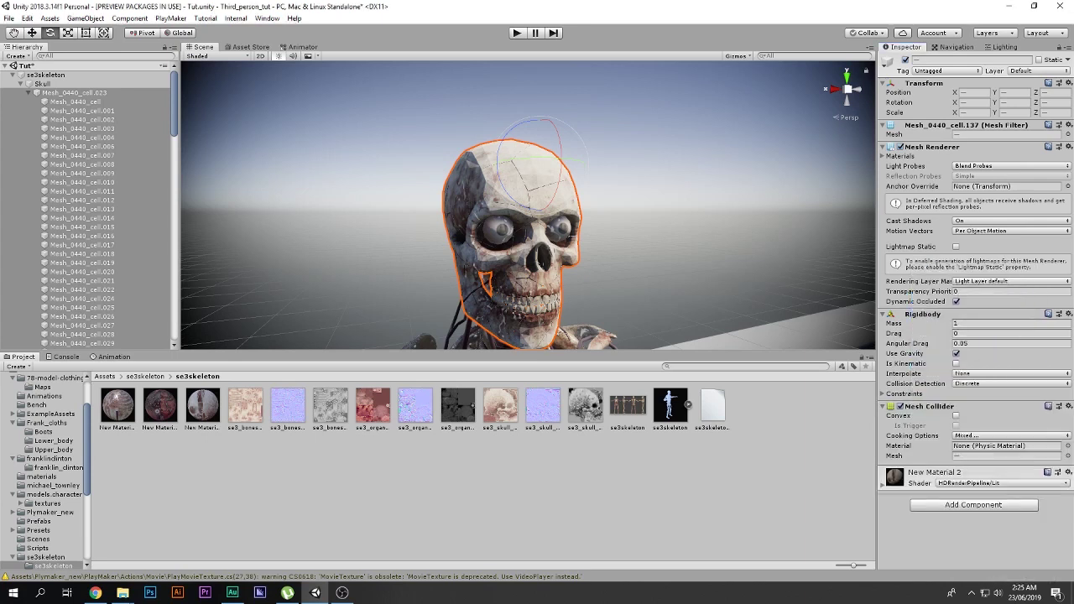
click(956, 416)
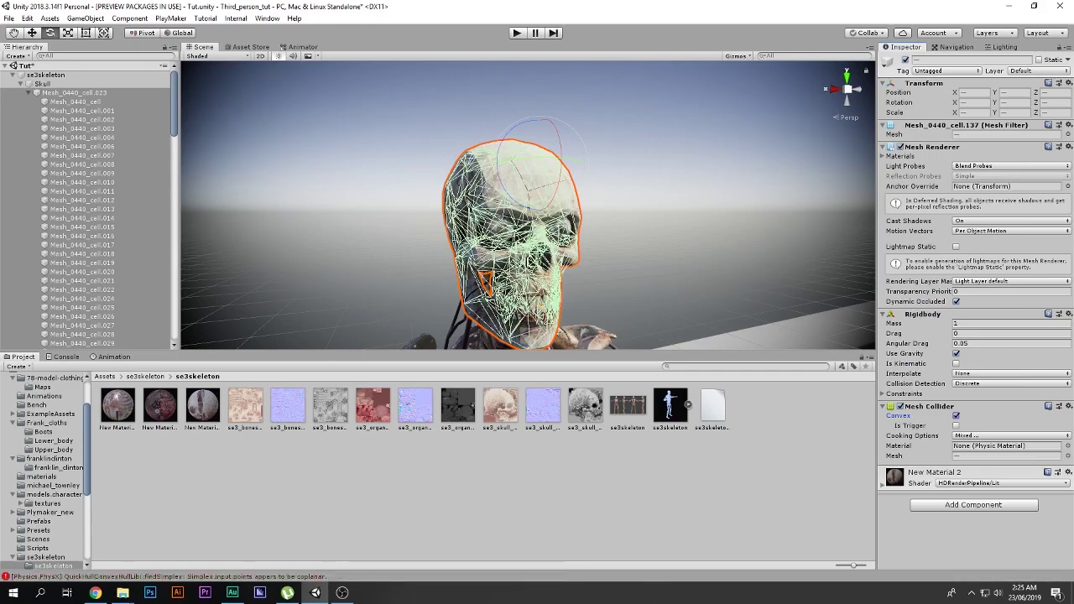
- Inspect the skull's convex colliders from several angles, check the fragments' animation setup, and return to the se3skeleton assets
middle_drag(512, 244, 599, 206)
right_drag(599, 206, 709, 208)
middle_drag(436, 206, 582, 220)
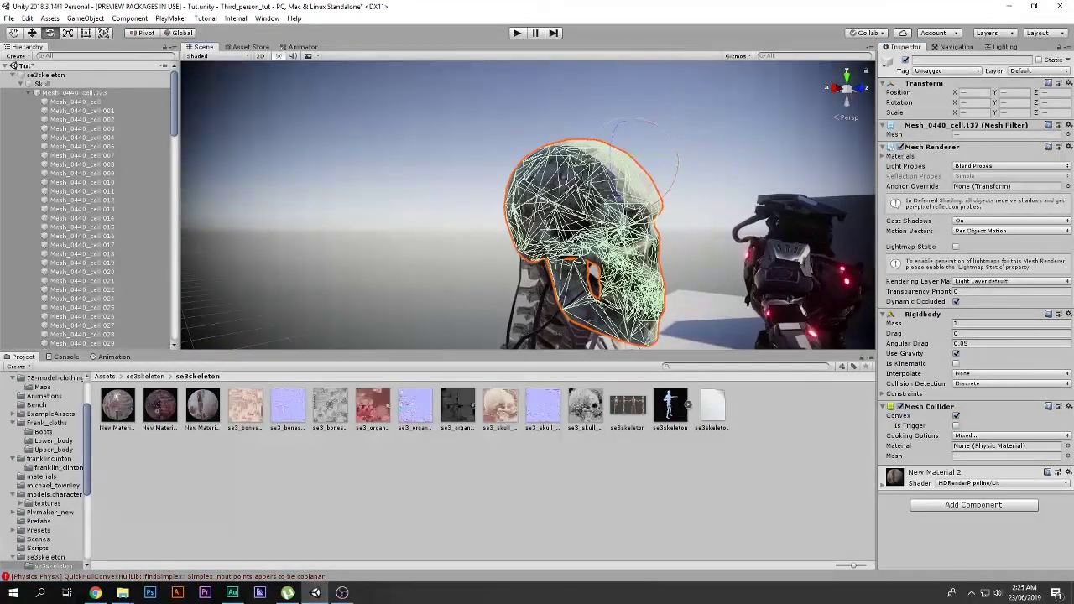
right_drag(582, 219, 491, 220)
alt+drag(491, 220, 373, 222)
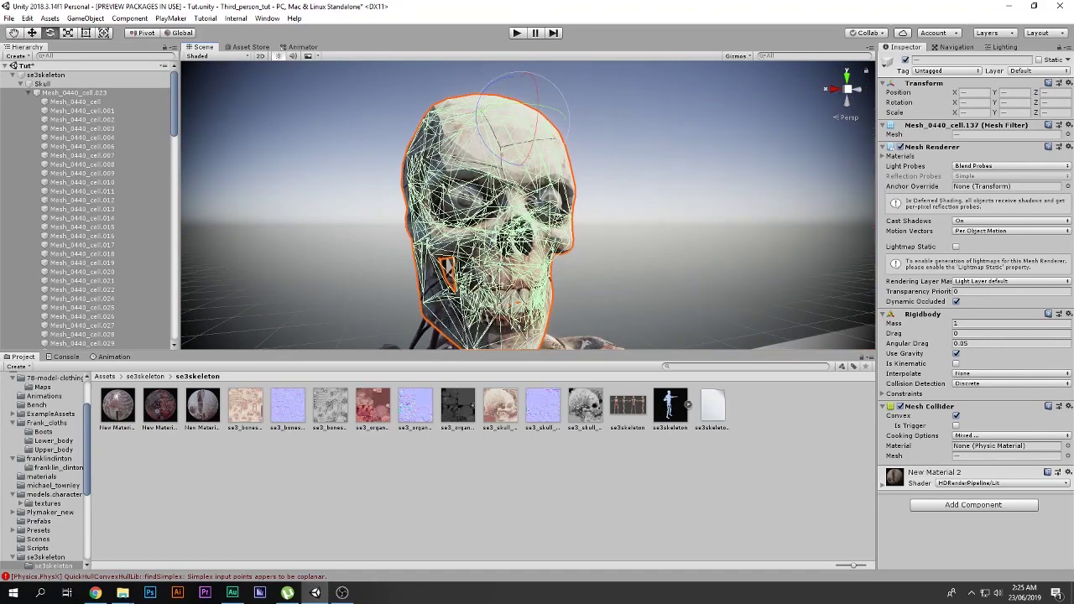
scroll(529, 205, down, 5)
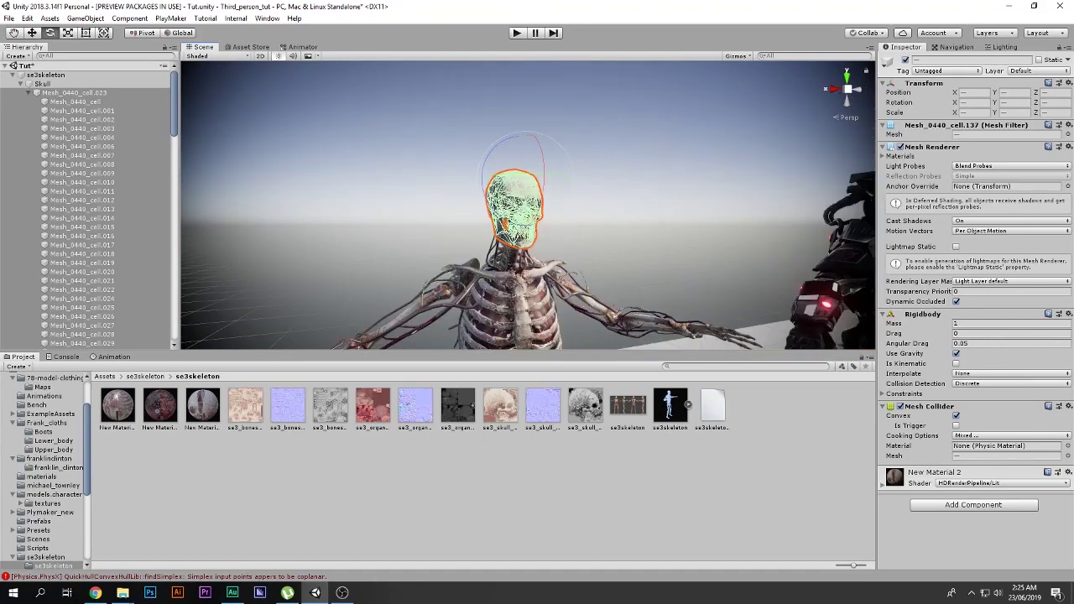
scroll(529, 206, up, 5)
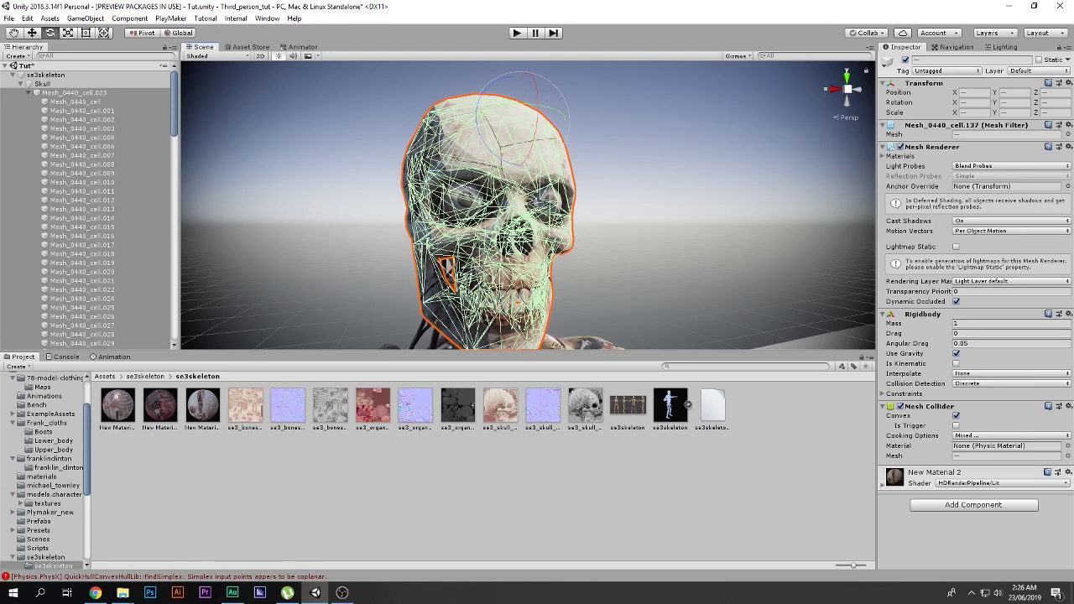
click(113, 358)
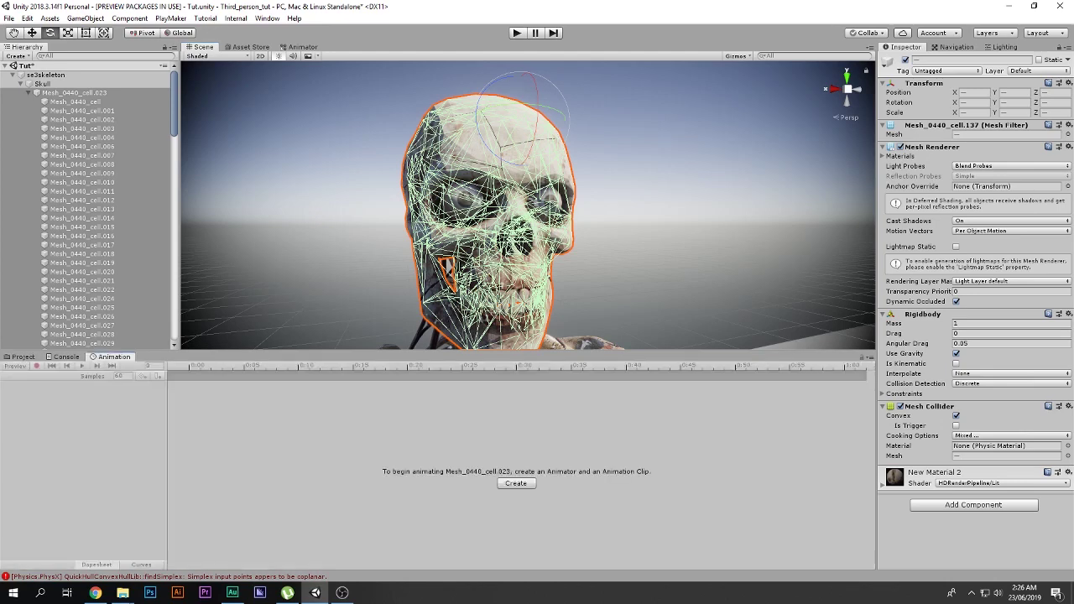
key(ctrl+5)
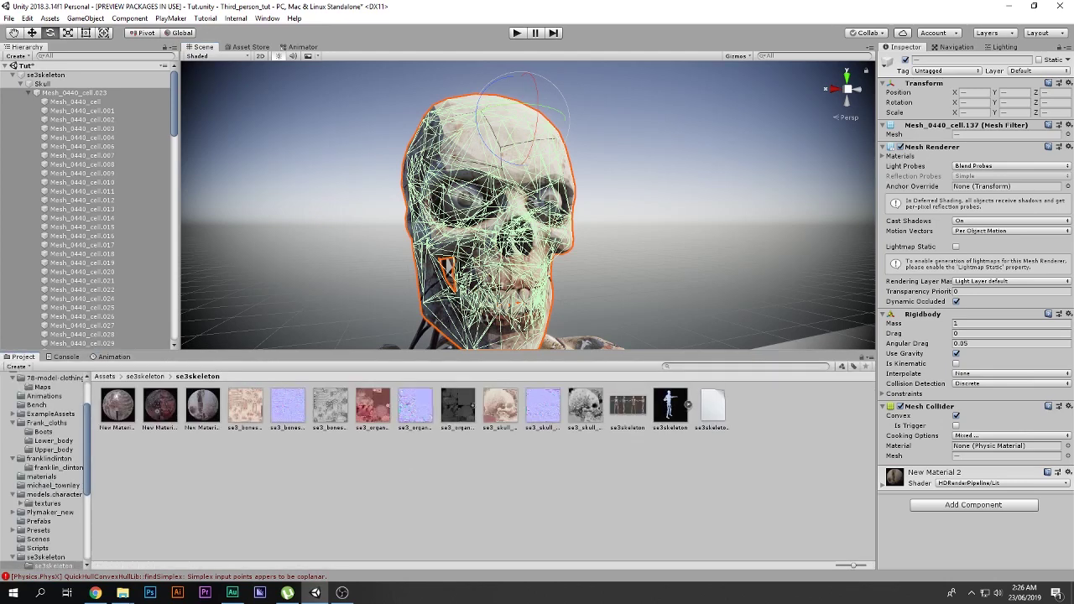
- Run the scene to watch the skull fragments fall to the floor, and stop it
scroll(528, 202, down, 3)
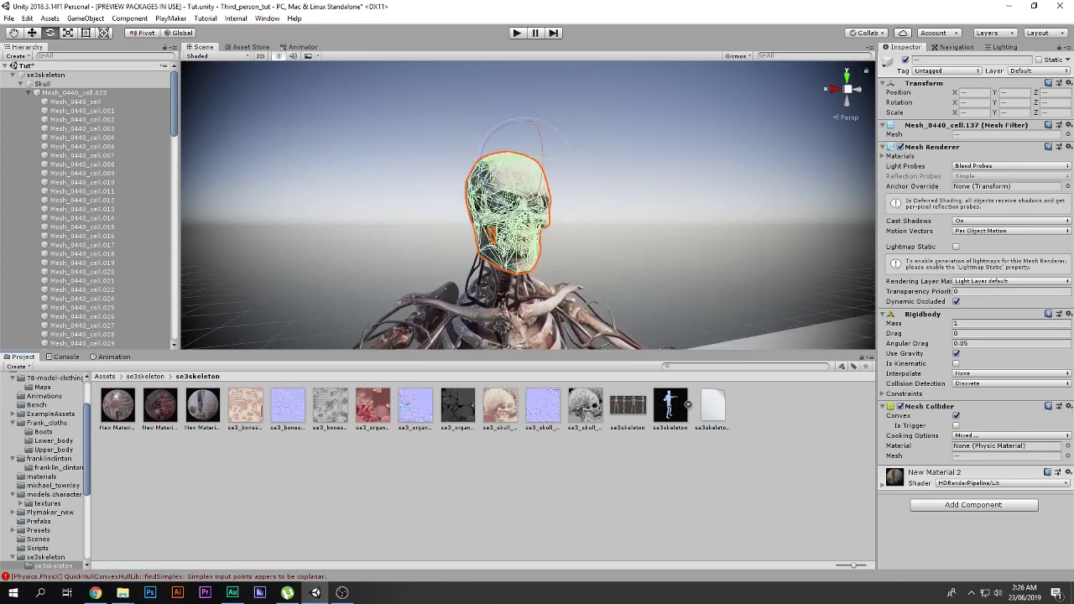
key(ctrl+p)
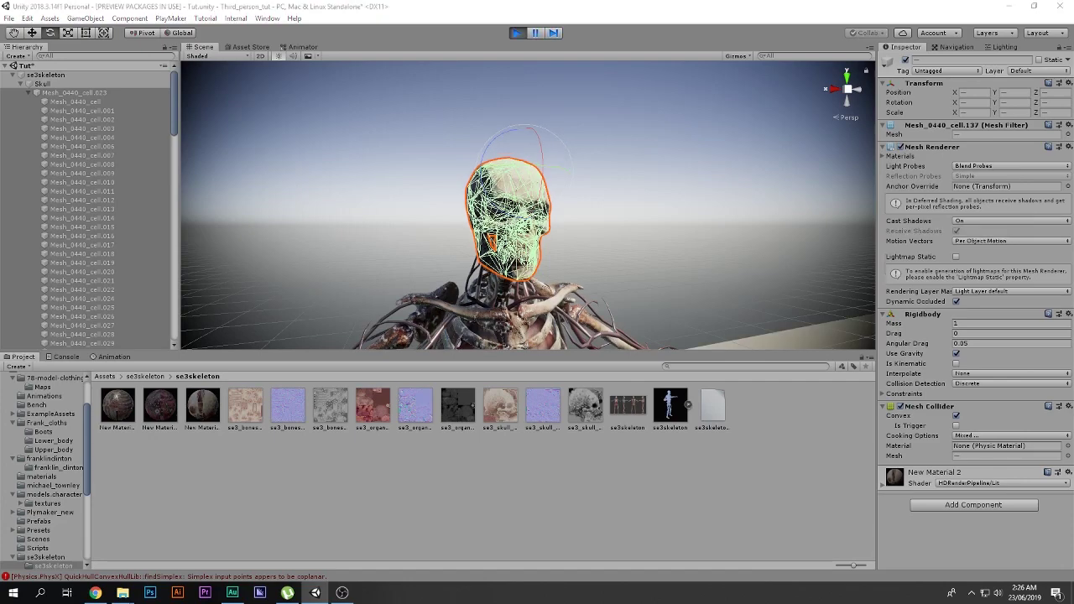
right_drag(537, 210, 709, 262)
click(516, 33)
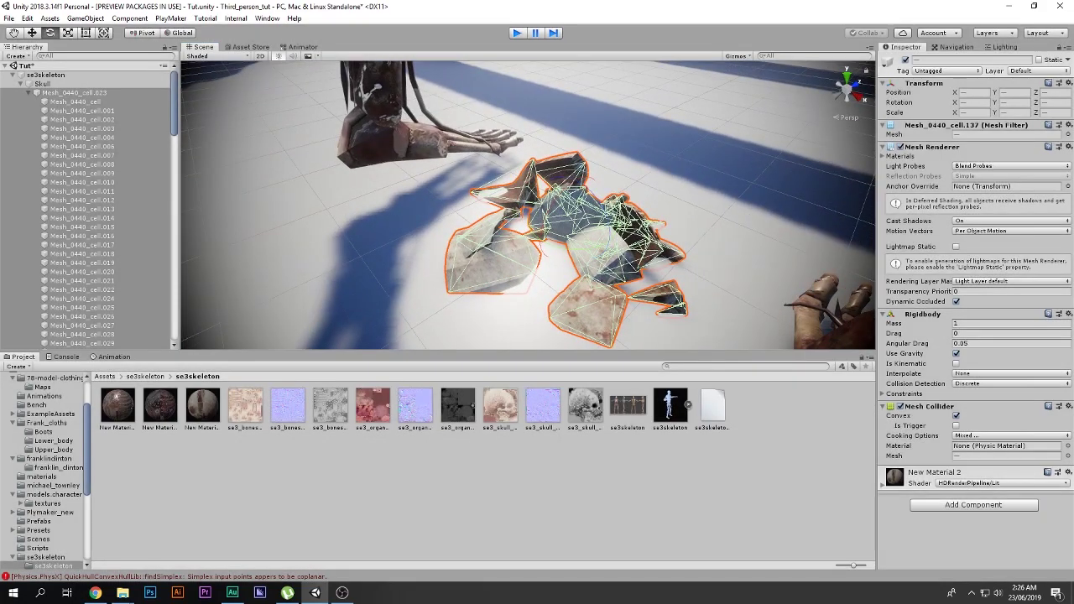
- Create an empty child object under the Skull object
right_drag(537, 205, 558, 109)
middle_drag(558, 109, 575, 147)
click(42, 83)
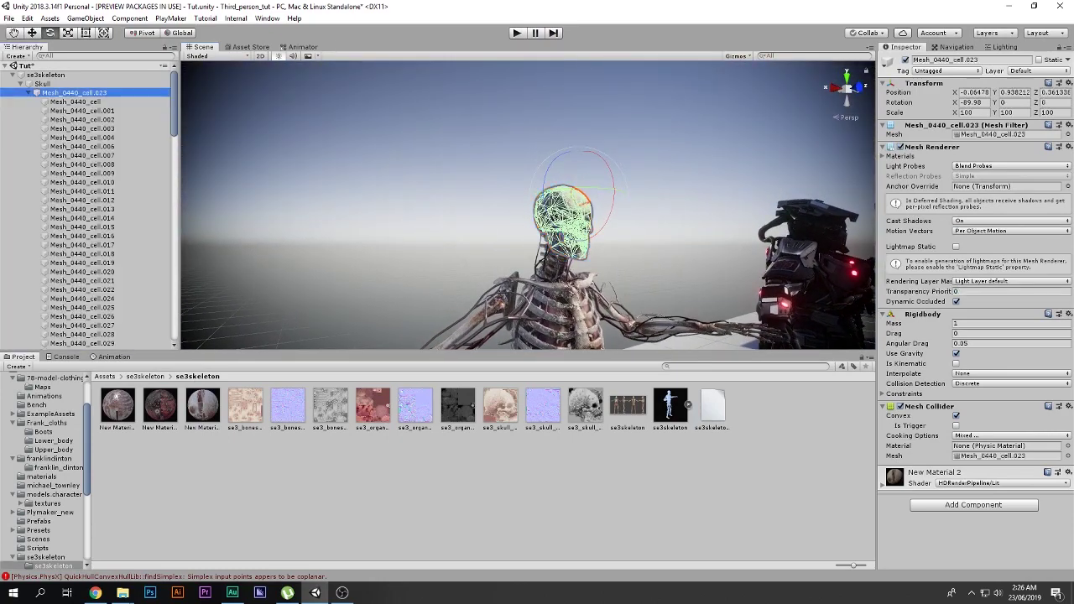
right_click(48, 83)
click(88, 162)
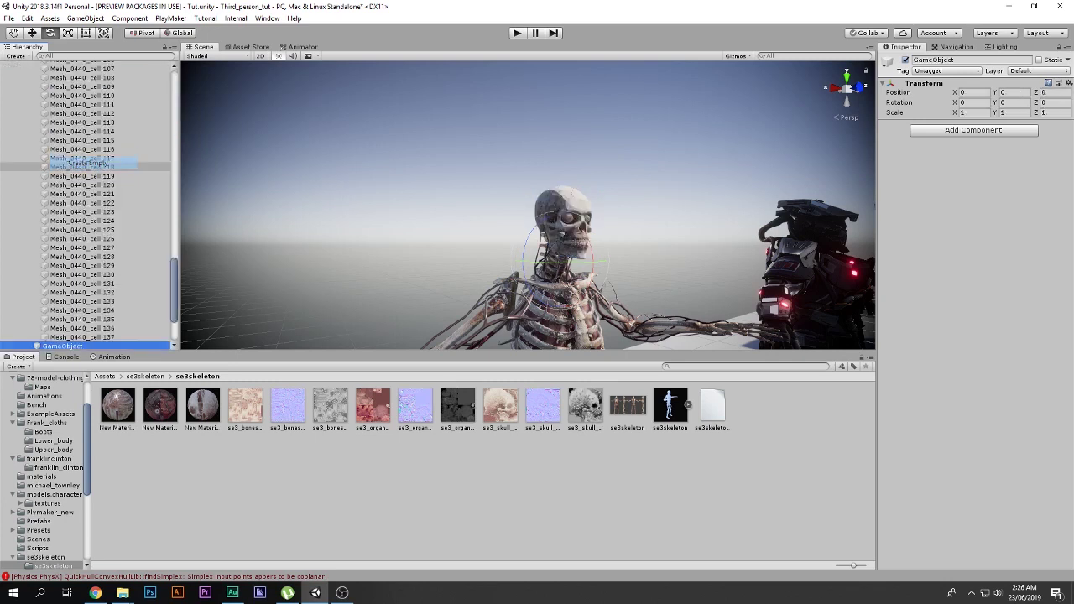
- Add a Sphere Collider component to the new empty object
click(973, 130)
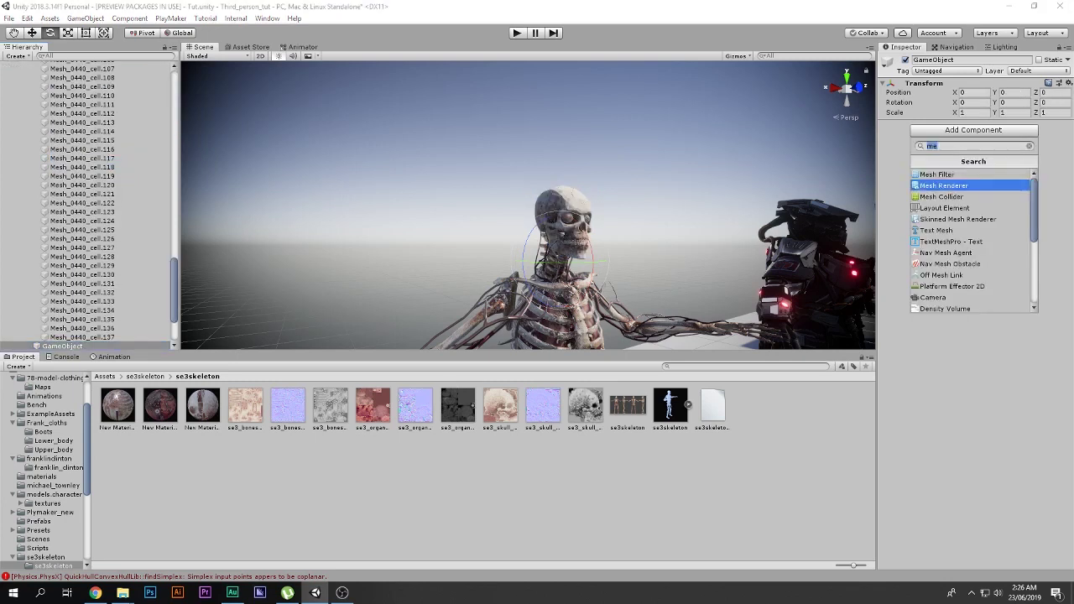
key(BackSpace)
text(sphere)
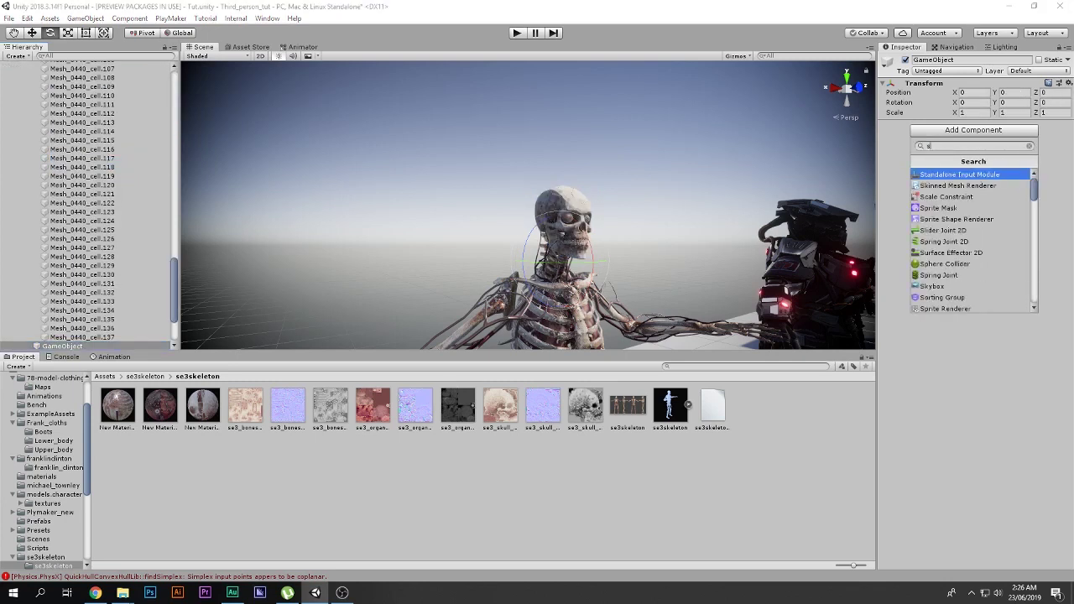
key(Return)
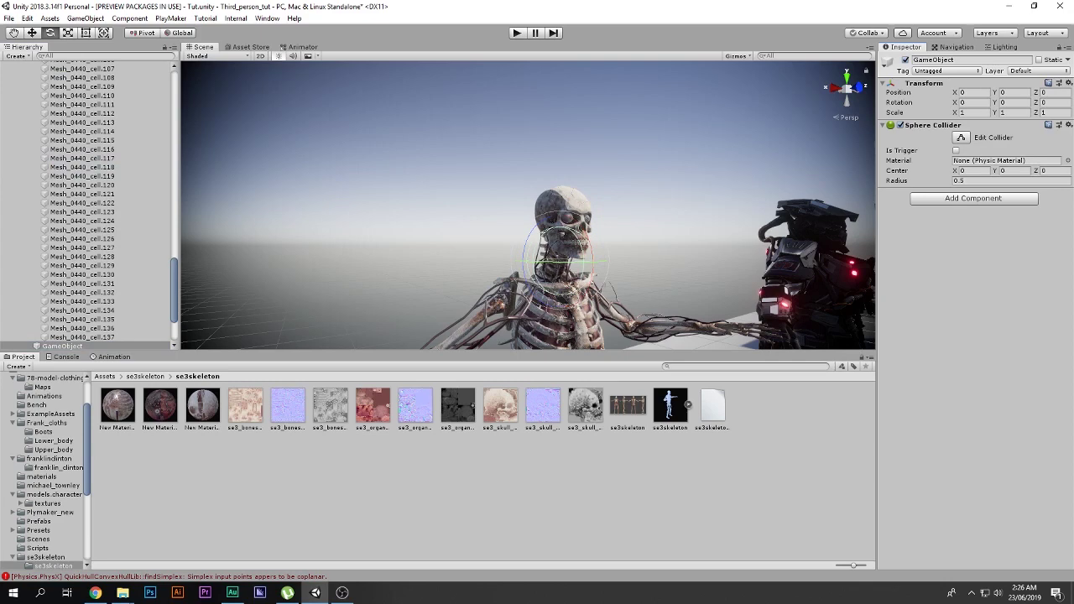
- Move the sphere collider object into the skull, at about Y 0.596 and Z 0.071, and scale it to about 0.52
click(833, 88)
drag(472, 259, 446, 217)
key(r)
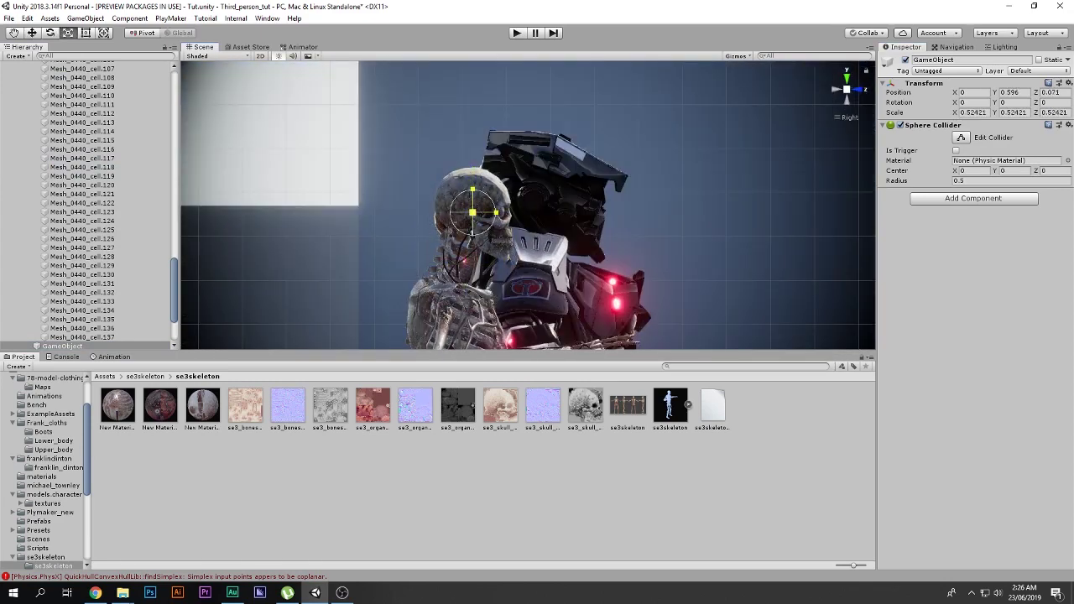
click(857, 89)
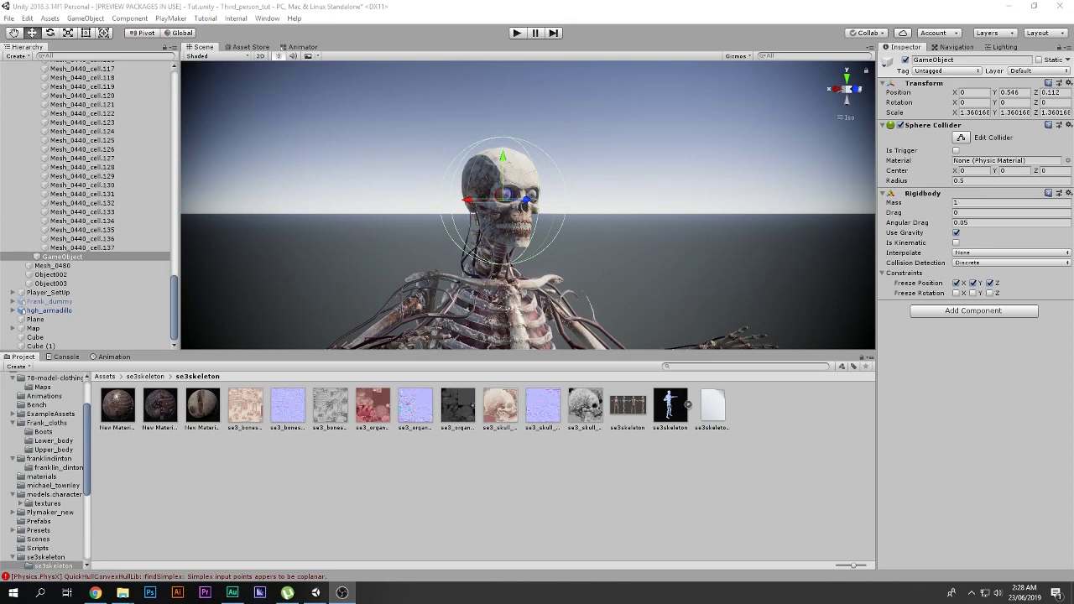
- Run the scene to test how the sphere collider blows the skull fragments apart, and stop it
key(ctrl+p)
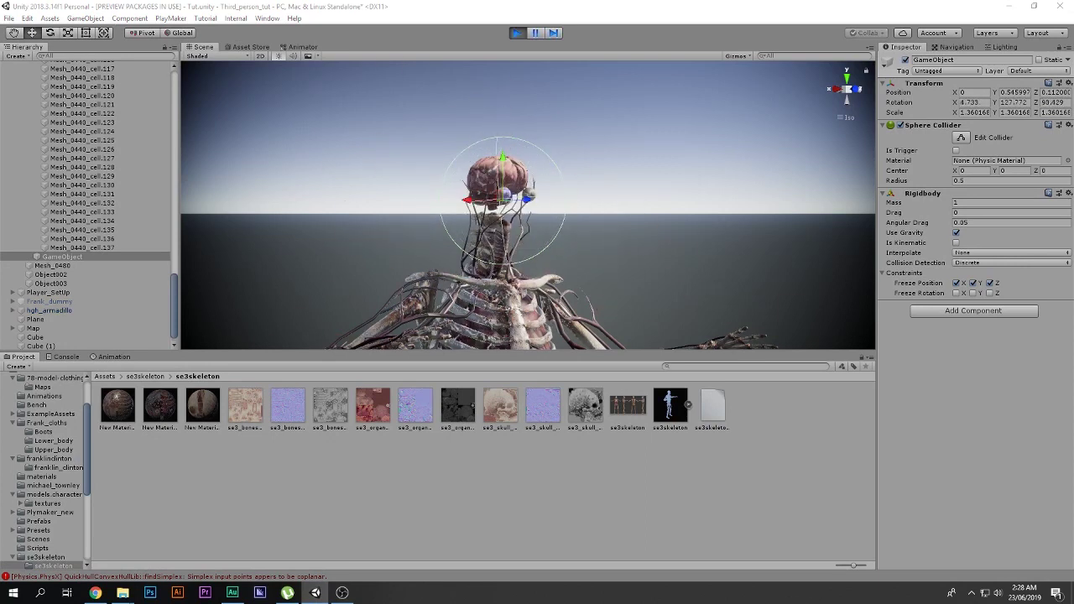
key(ctrl+p)
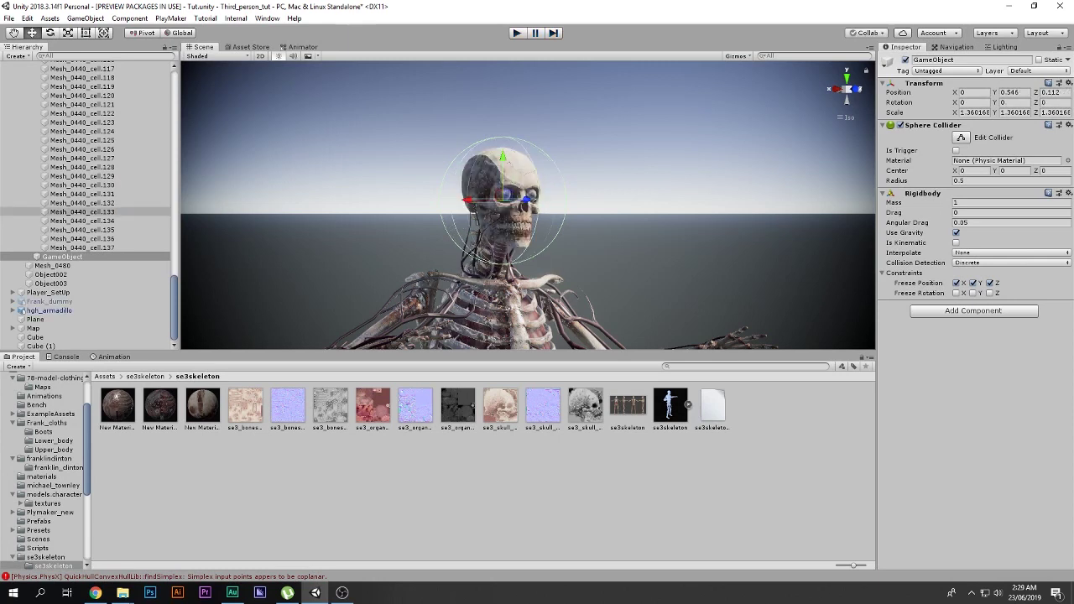
- Collapse the fragment hierarchy and select the Skull parent object
scroll(50, 212, up, 10)
scroll(84, 216, up, 12)
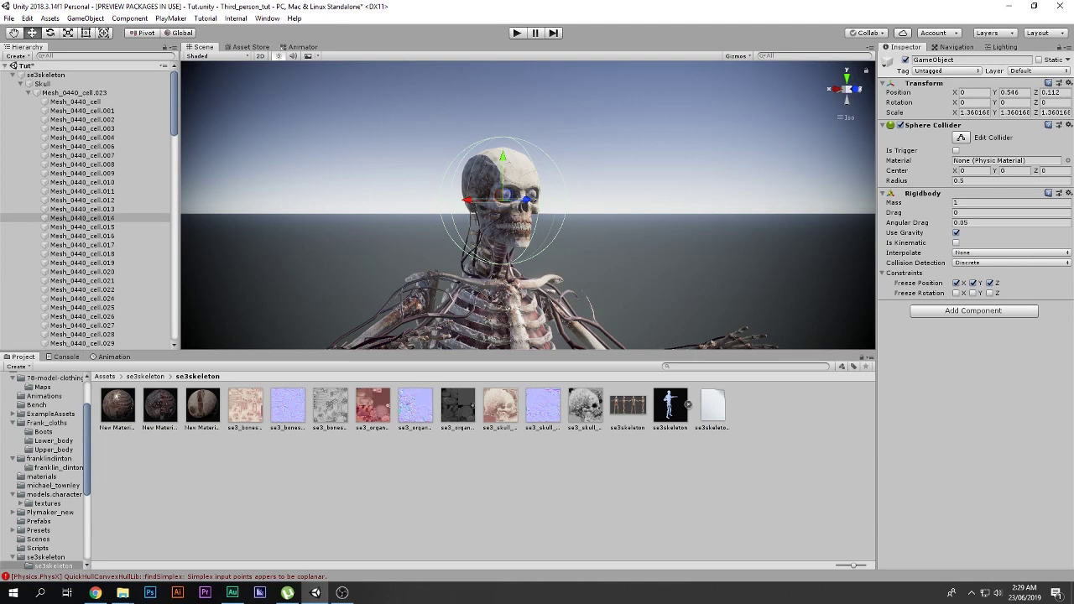
click(29, 93)
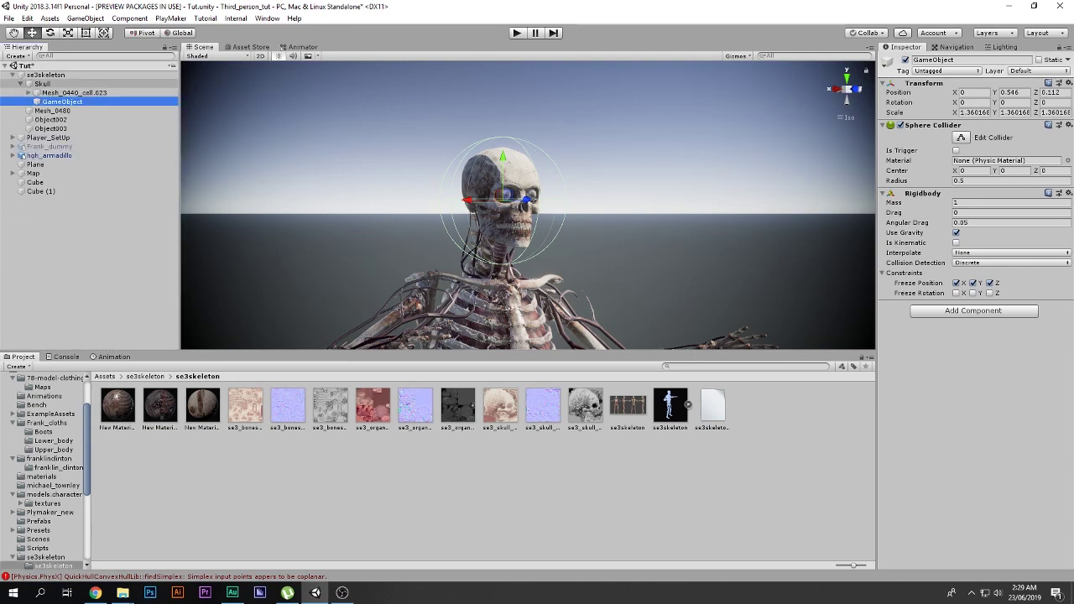
click(20, 84)
click(43, 84)
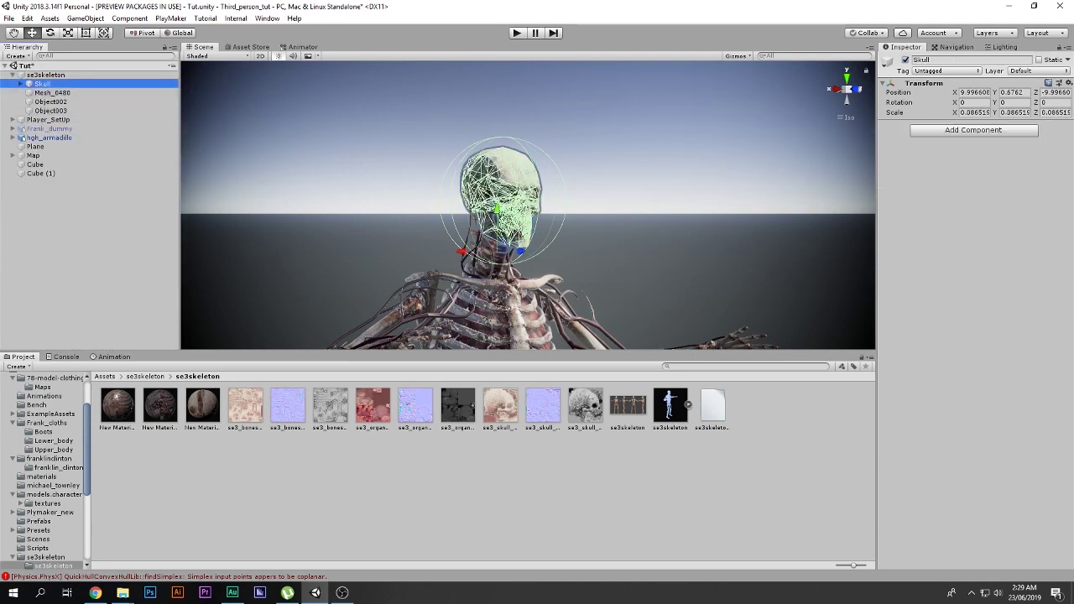
- Create an Animator and a new animation clip named Explode for the Skull object in the se3skeleton folder
alt+drag(377, 205, 671, 260)
alt+drag(507, 220, 512, 218)
alt+drag(638, 210, 411, 211)
click(854, 90)
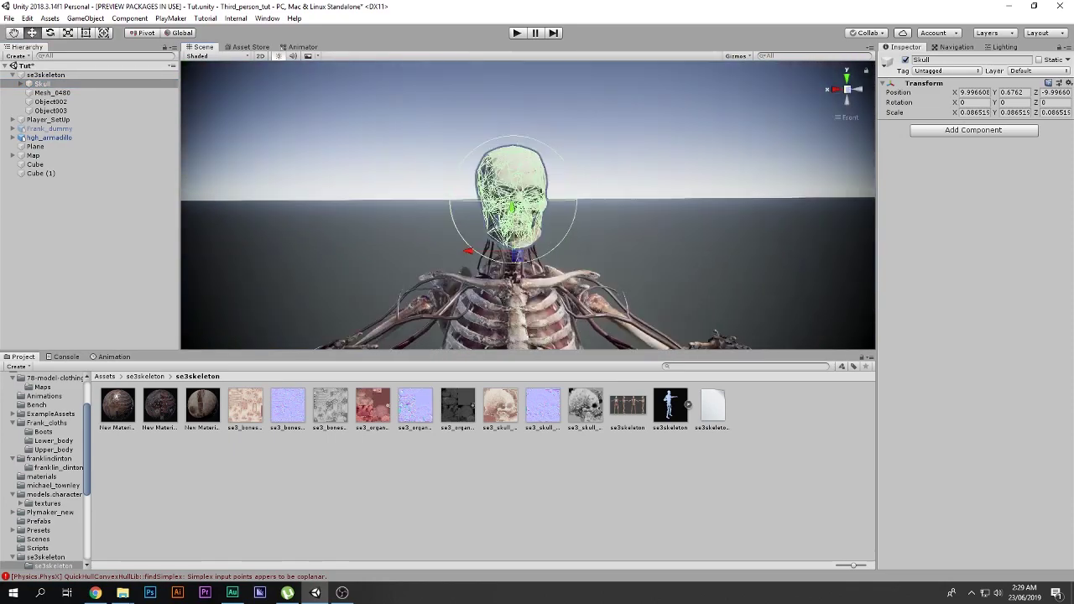
click(847, 89)
alt+drag(504, 210, 588, 211)
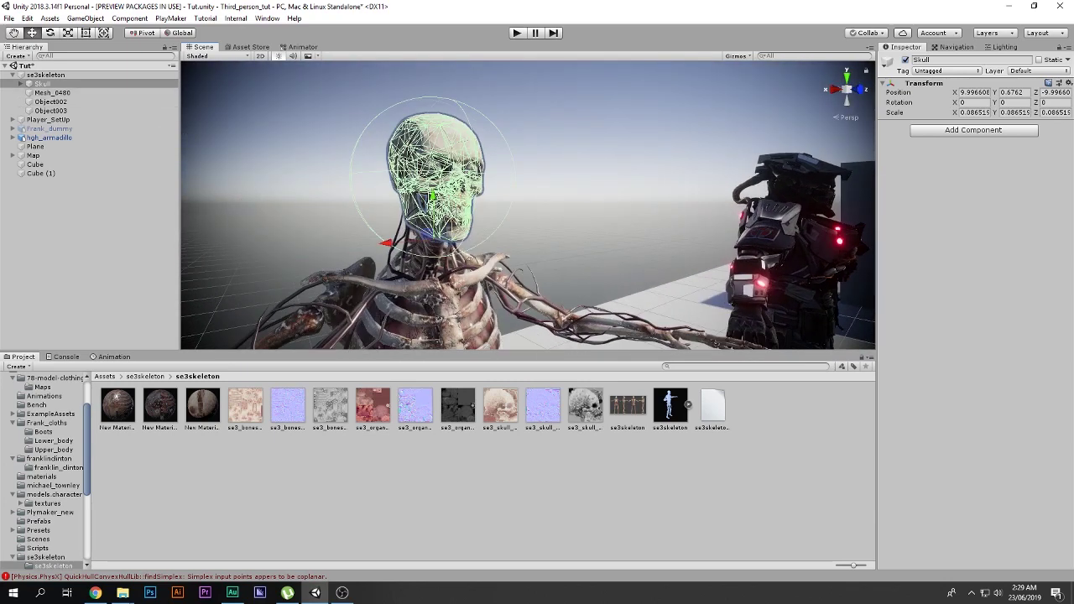
click(113, 357)
click(266, 18)
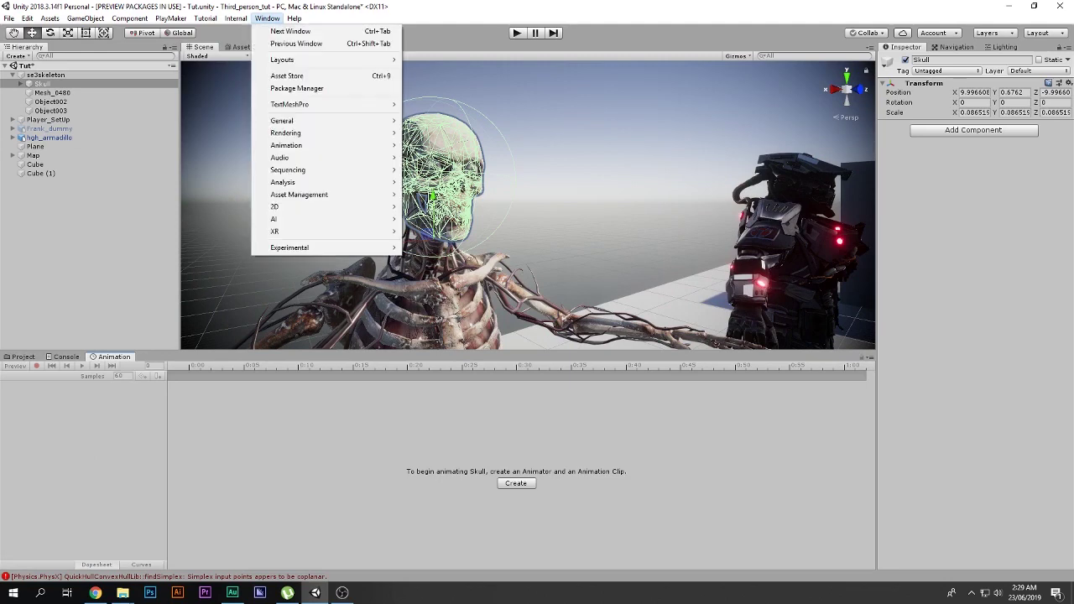
mouse_move(327, 145)
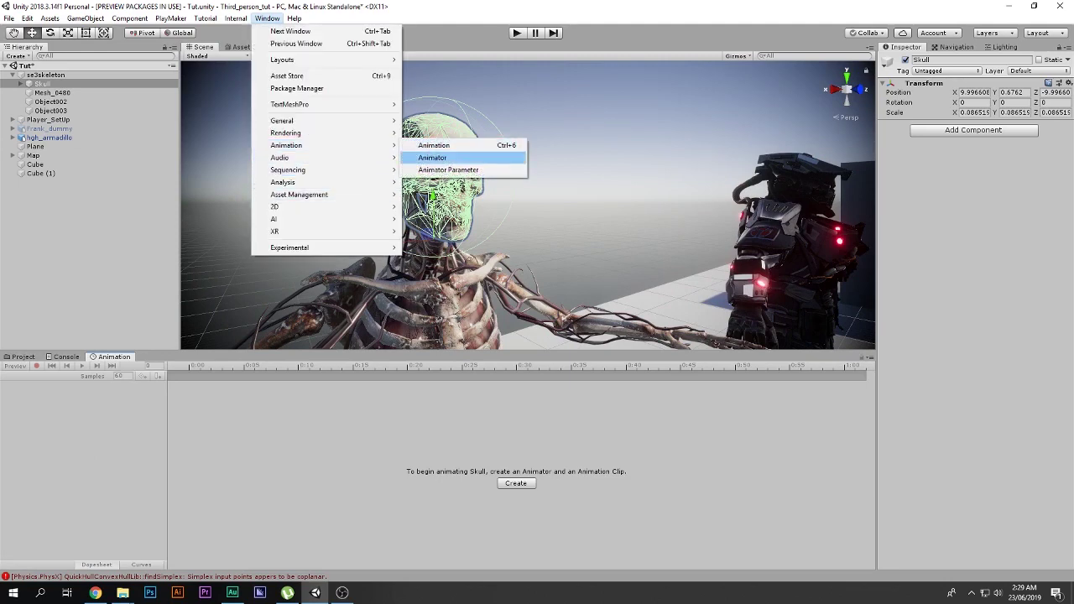
click(516, 483)
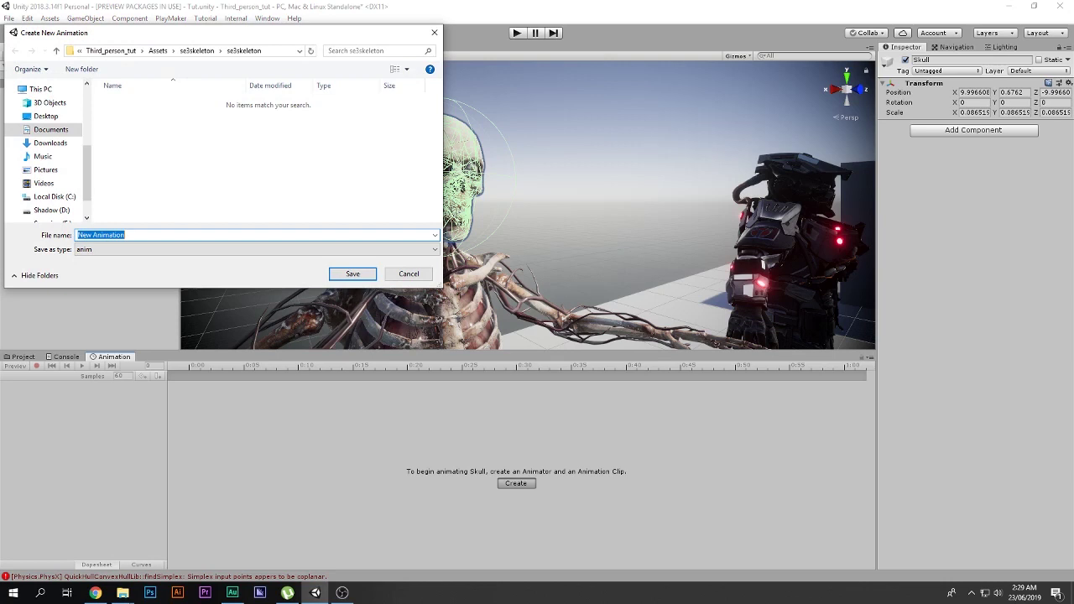
text(Explode)
key(Return)
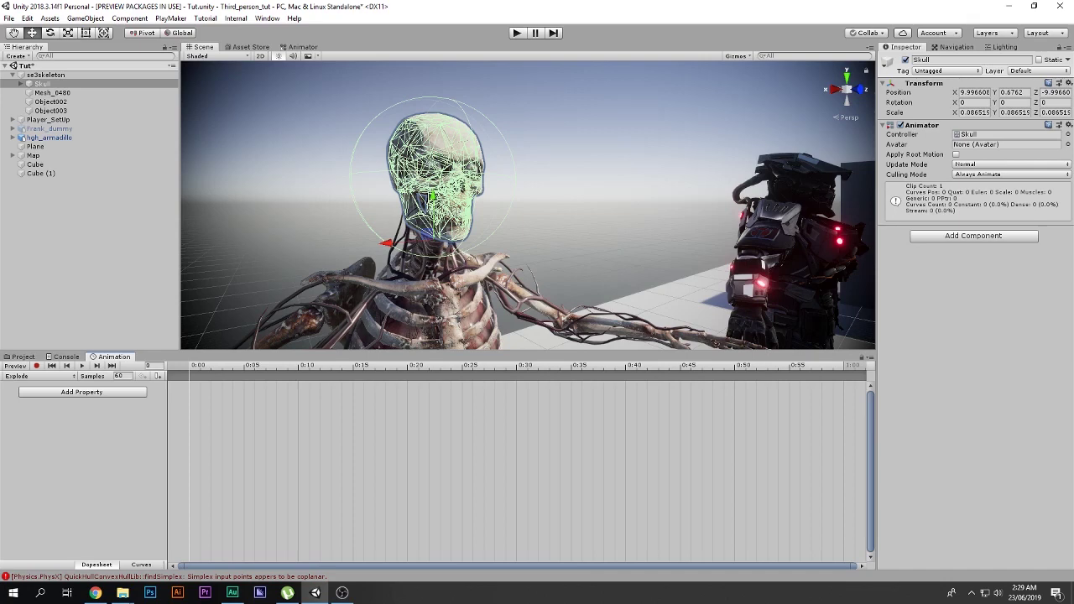
- Examine the properties of the new Explode clip in the se3skeleton assets
click(22, 357)
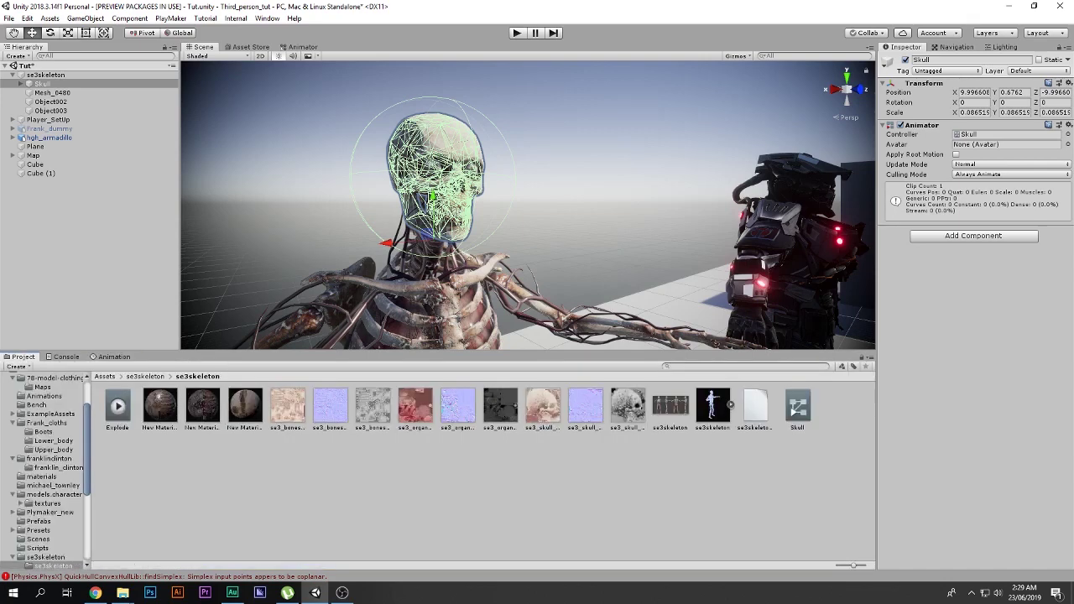
click(117, 407)
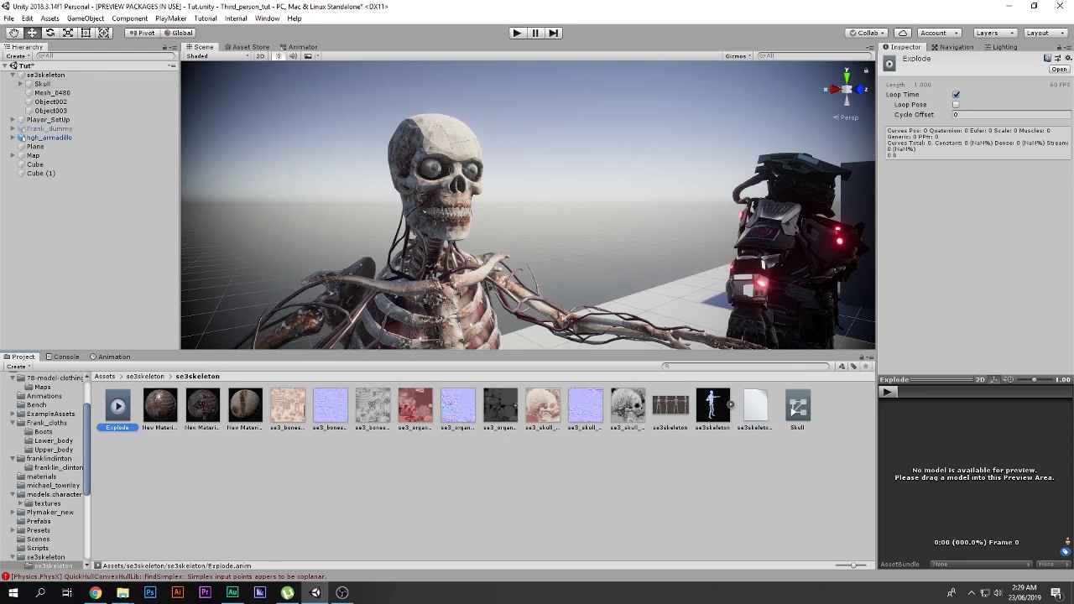
scroll(46, 470, up, 3)
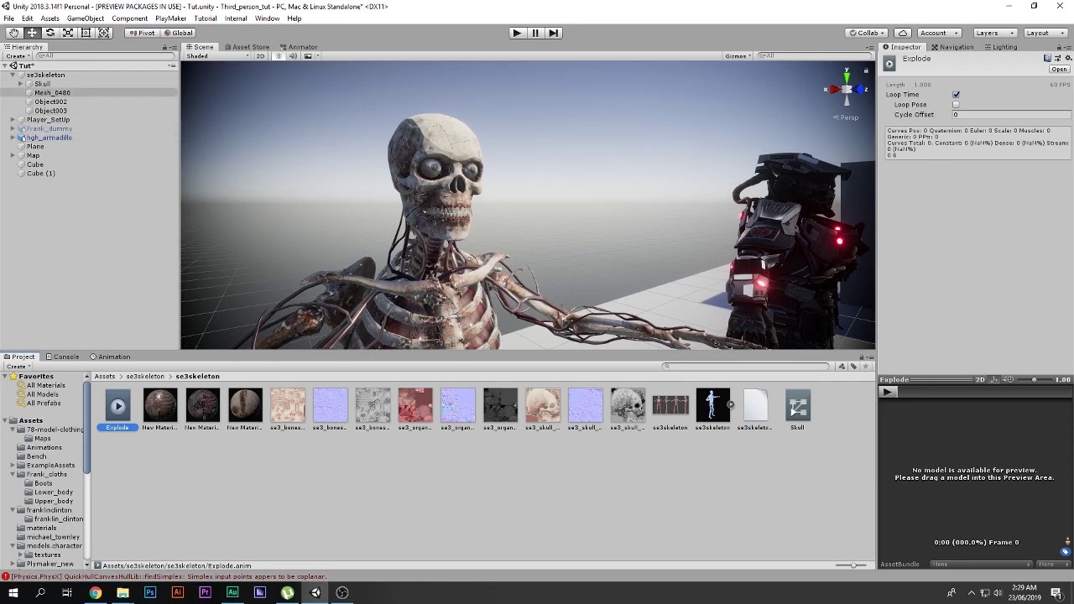
- Add the Record script to the Skull object and assign the Explode clip to its Clip field
click(42, 84)
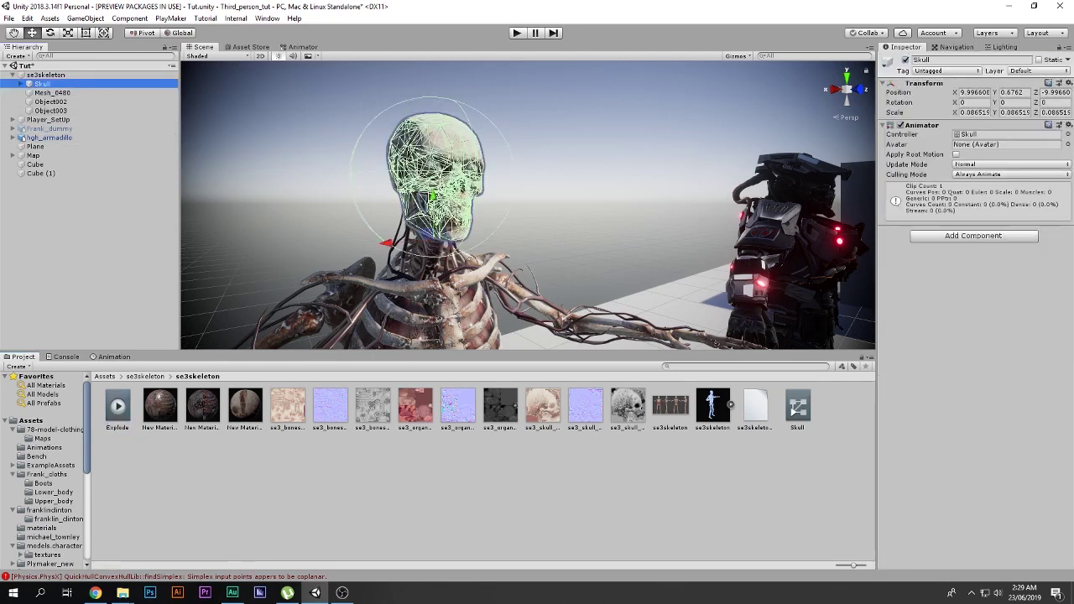
click(973, 236)
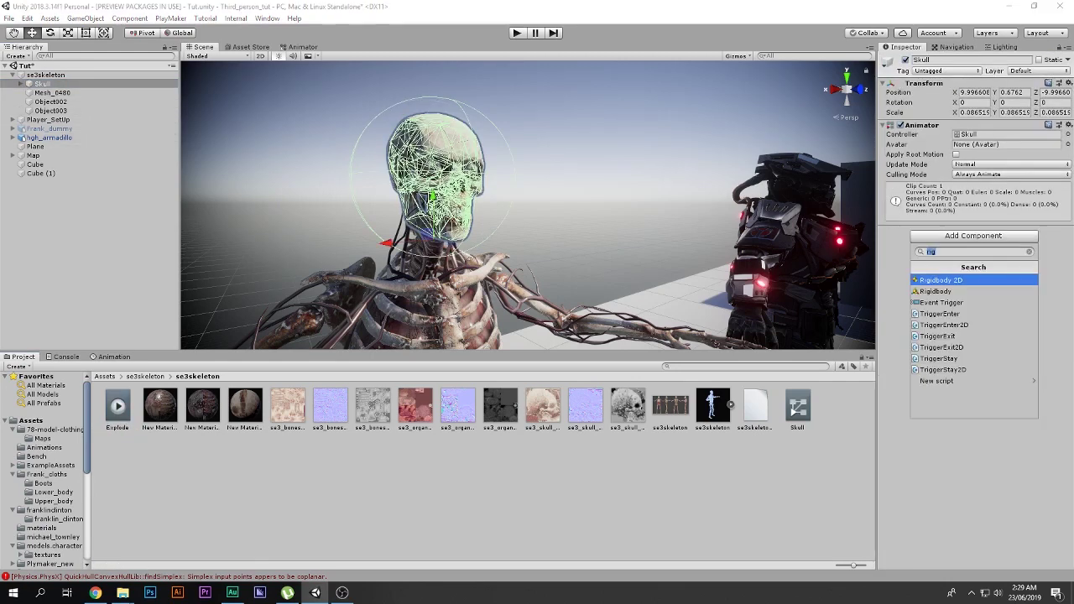
text(re)
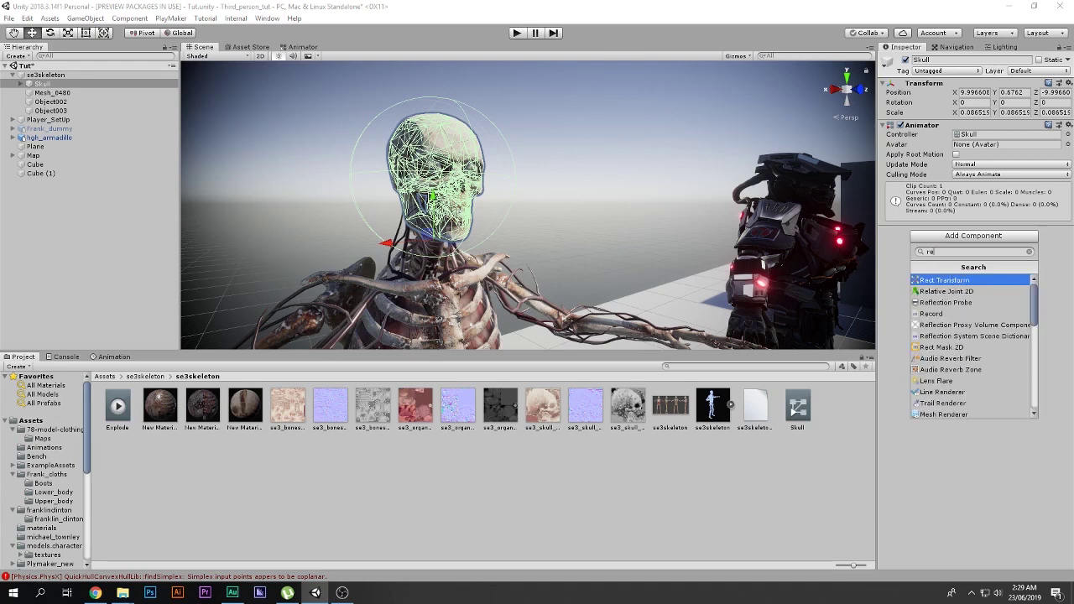
text(co)
key(Return)
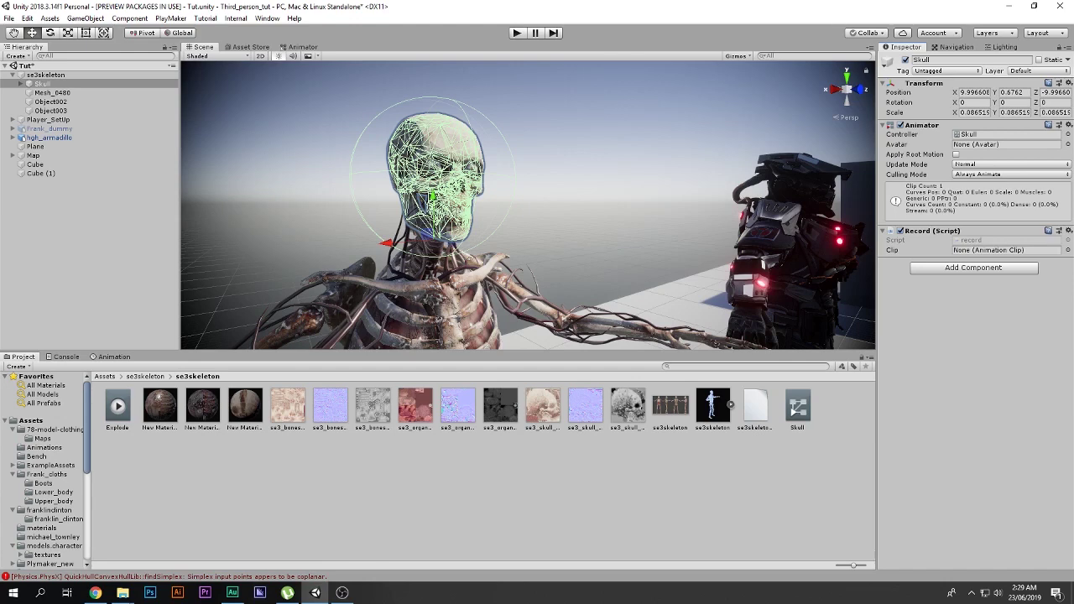
click(117, 407)
drag(117, 406, 1006, 250)
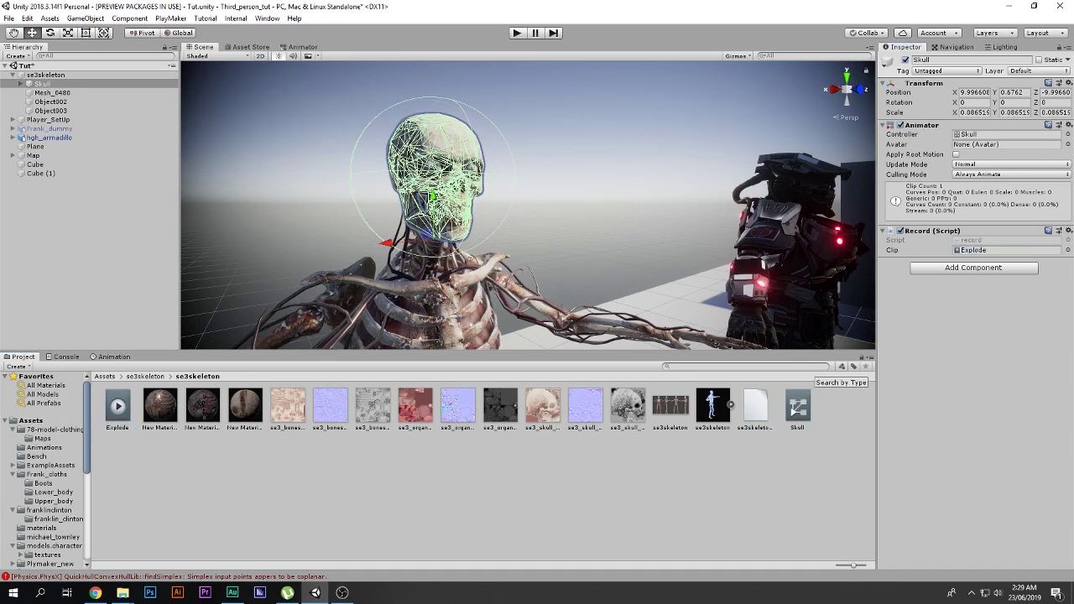
- Run the scene to record the skull's explosion into the Explode clip, and stop it
scroll(528, 205, down, 10)
middle_drag(528, 204, 548, 204)
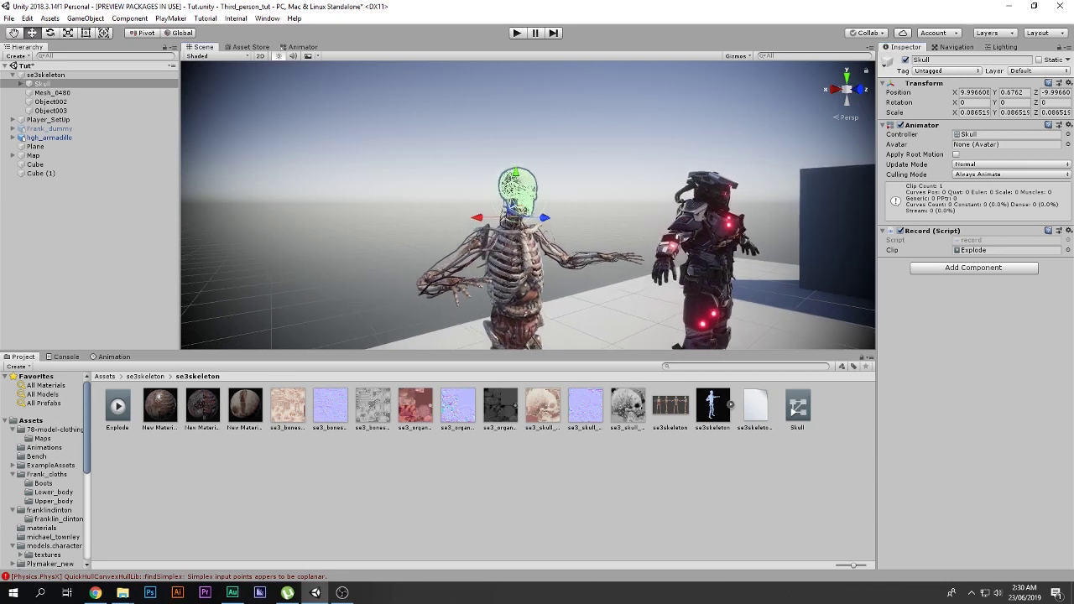
click(113, 357)
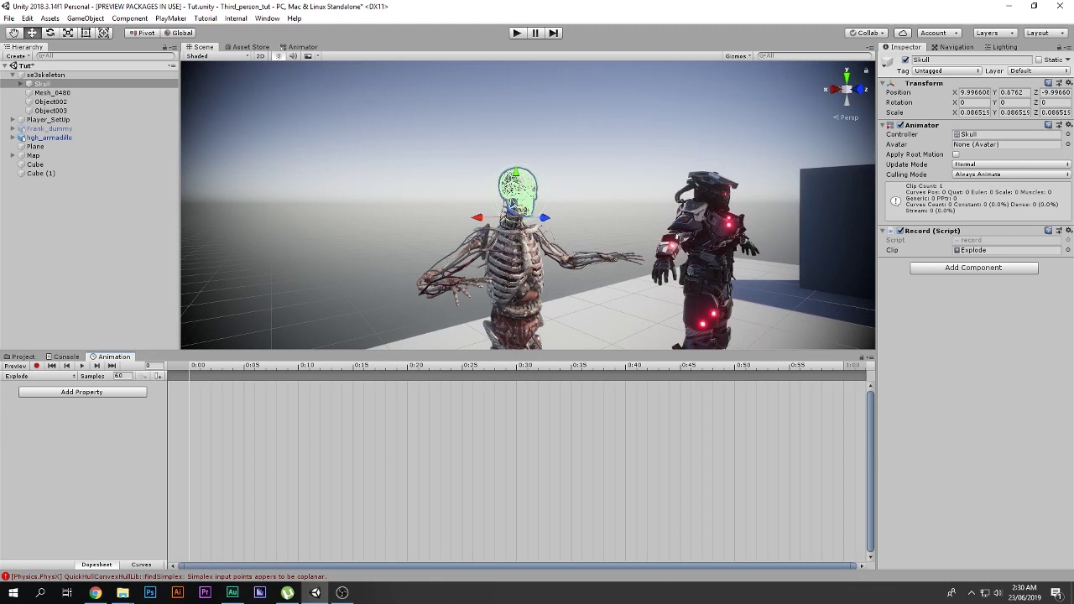
key(ctrl+p)
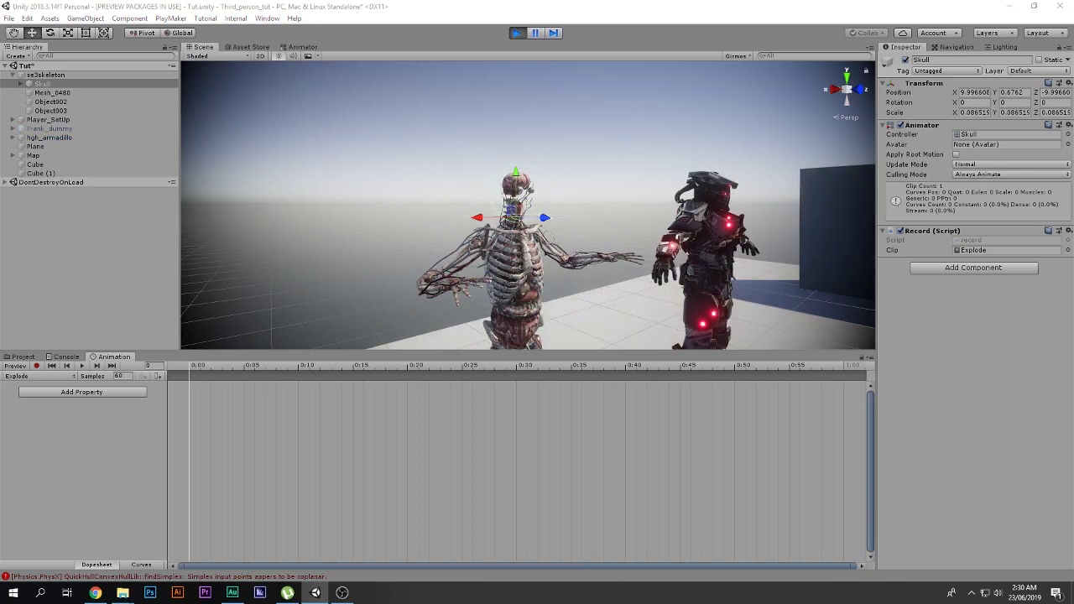
key(ctrl+p)
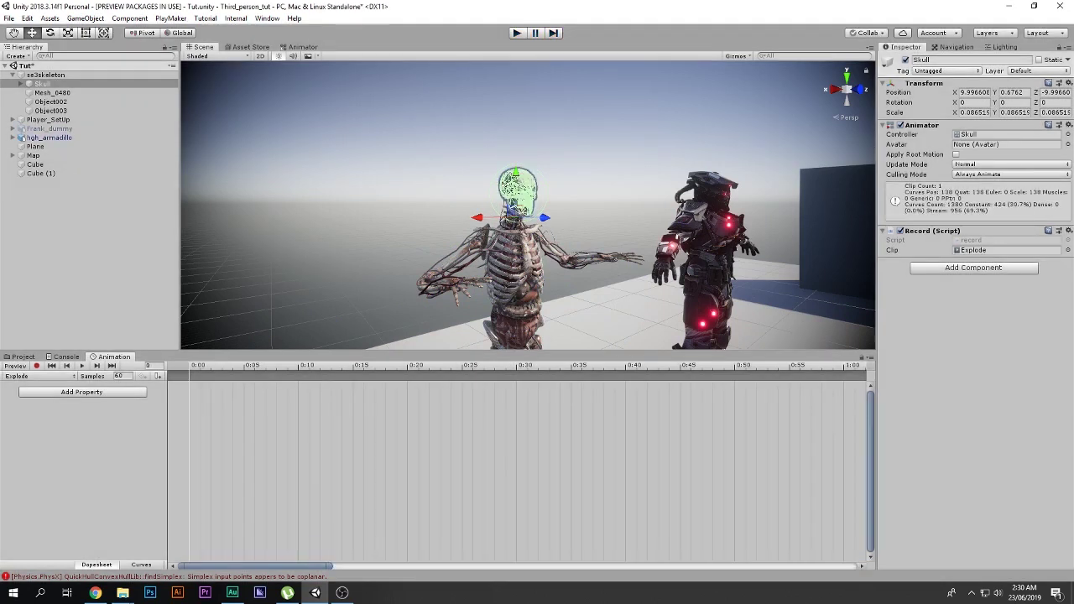
- Check the Skull object's Animator and the recorded Explode clip's properties in the se3skeleton assets
click(22, 357)
click(84, 260)
click(50, 101)
click(43, 84)
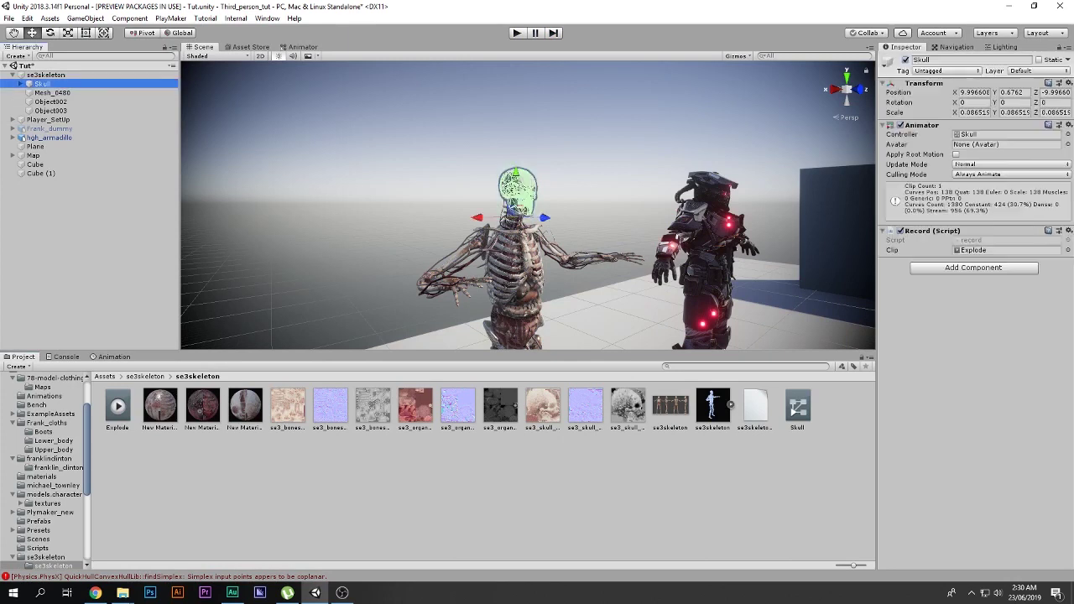
click(118, 407)
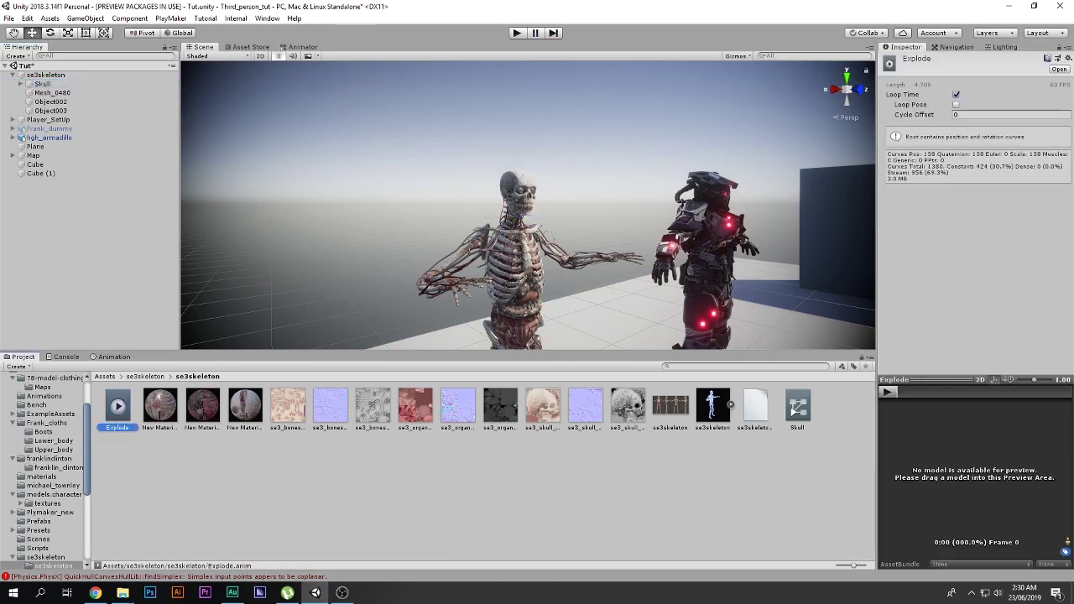
- Open the Skull's Explode clip in the animation timeline and scrub through its first frames to preview the explosion
click(43, 84)
click(113, 357)
click(39, 376)
click(34, 386)
drag(285, 366, 189, 365)
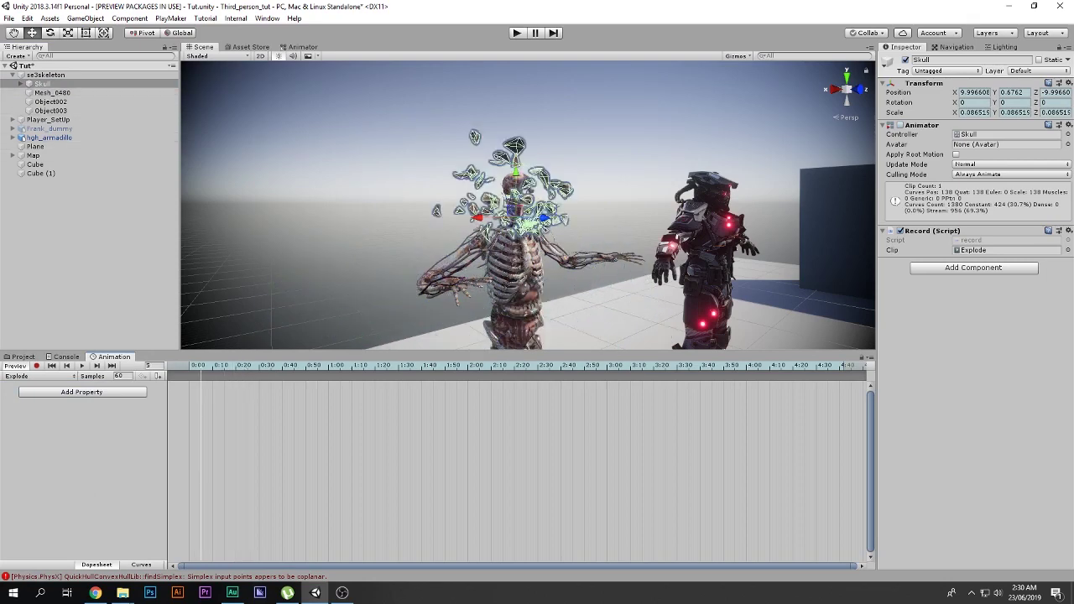
click(52, 93)
click(50, 101)
click(42, 84)
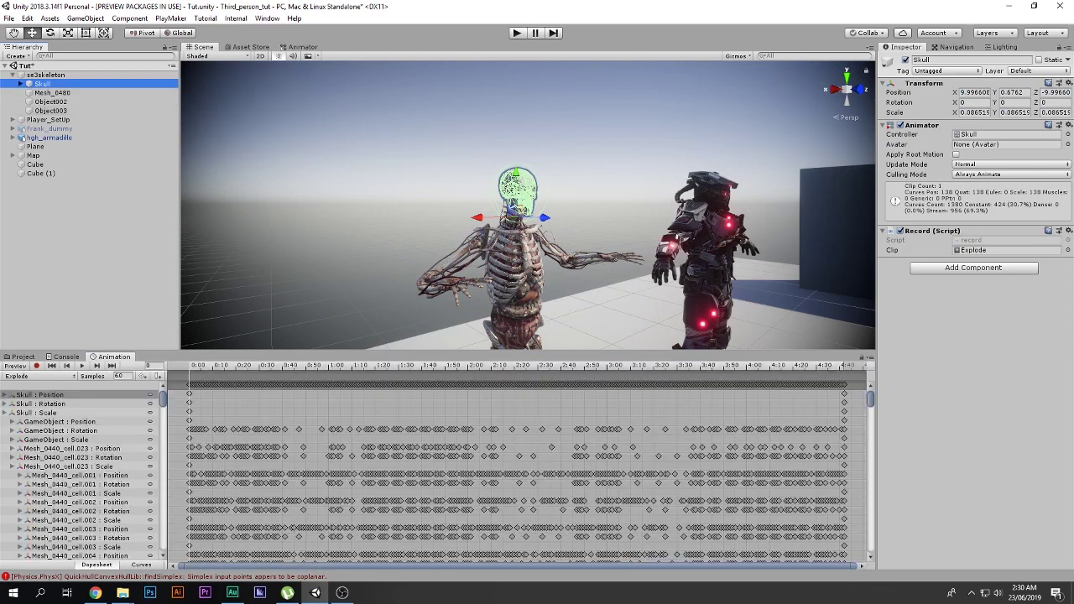
- Examine the recorded tracks of the skull fragments in the Explode clip and compare them with the fragments under Mesh_0440_cell.023
click(20, 84)
click(62, 102)
click(74, 93)
scroll(92, 470, down, 12)
scroll(504, 470, down, 20)
scroll(503, 469, down, 20)
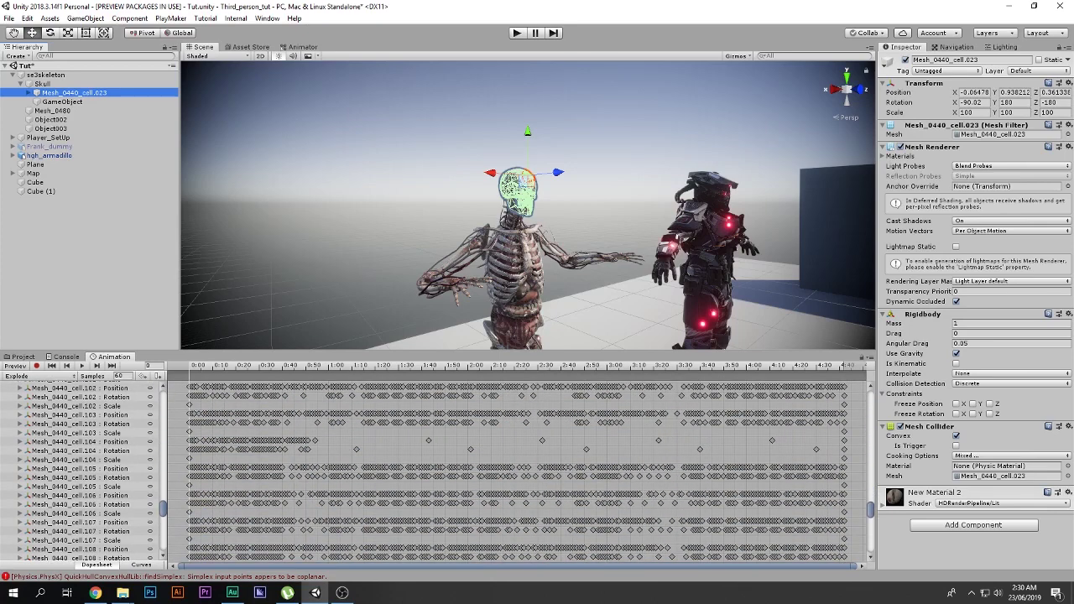
drag(190, 365, 218, 366)
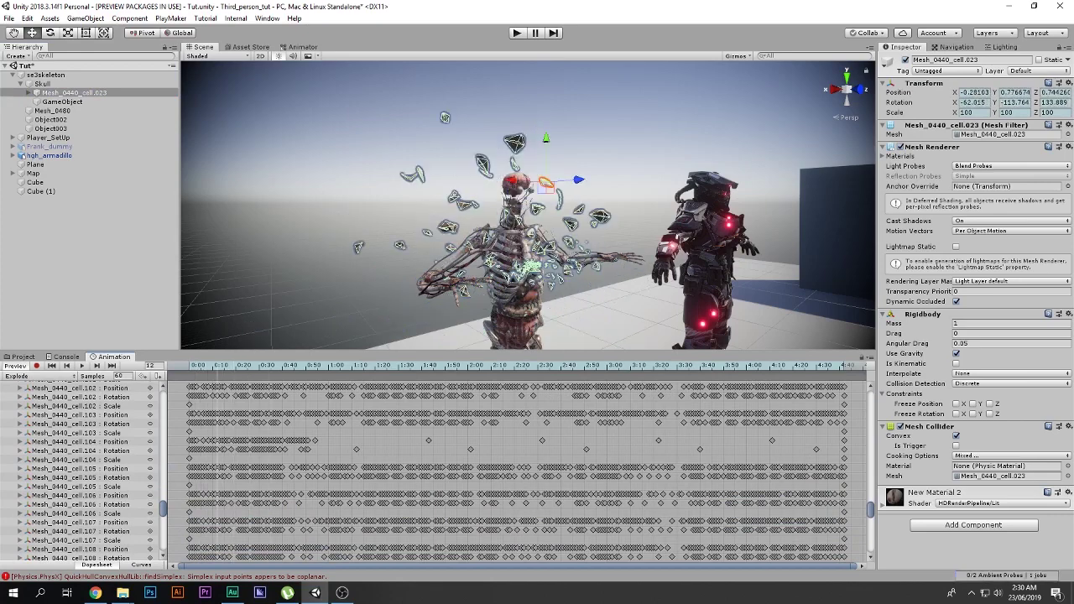
scroll(503, 470, down, 10)
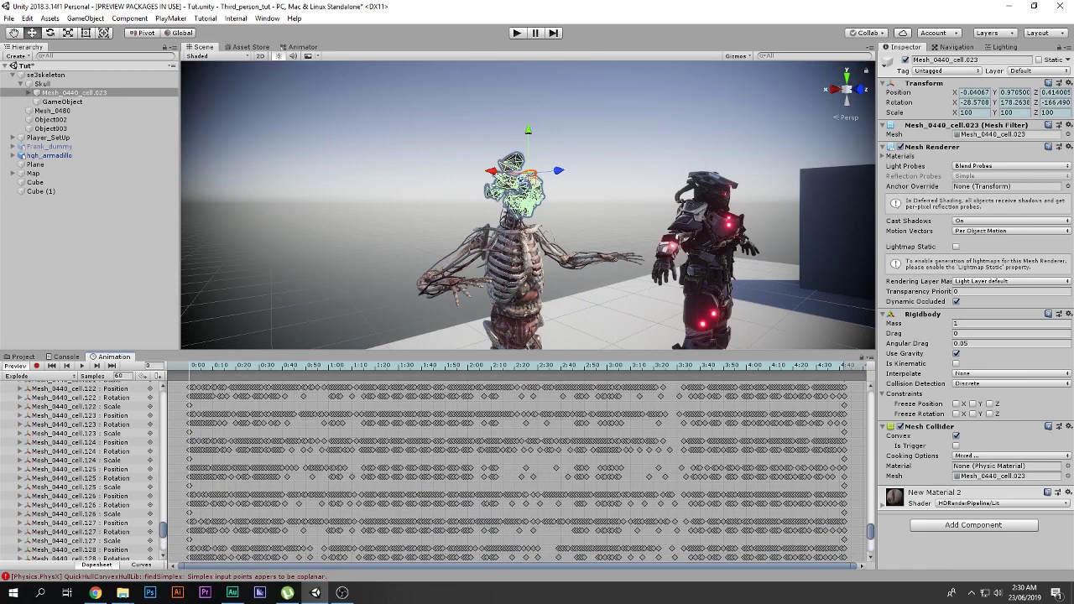
scroll(503, 470, down, 5)
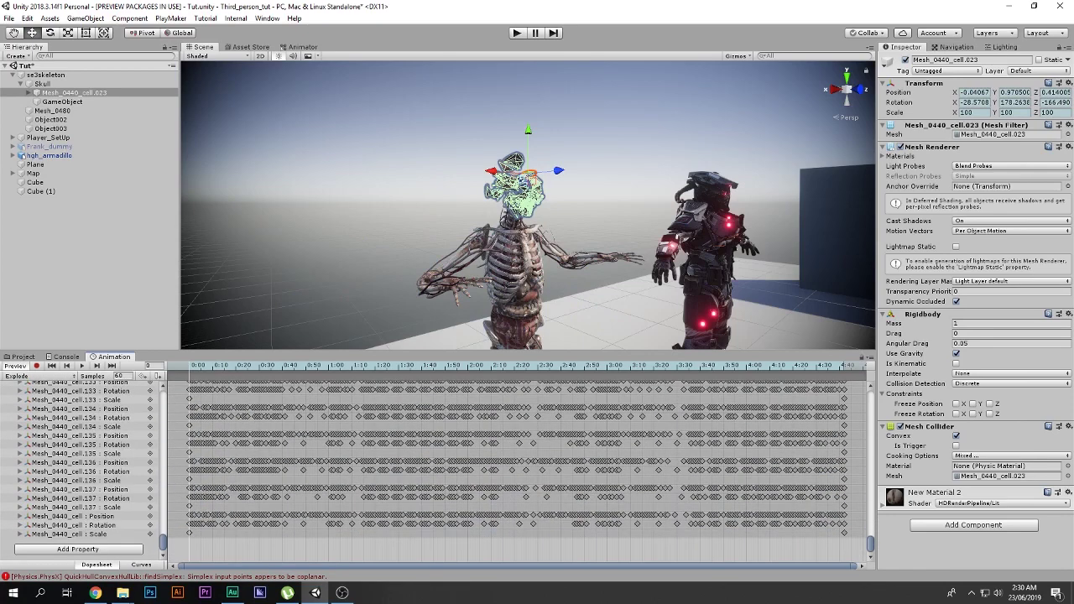
scroll(503, 470, up, 20)
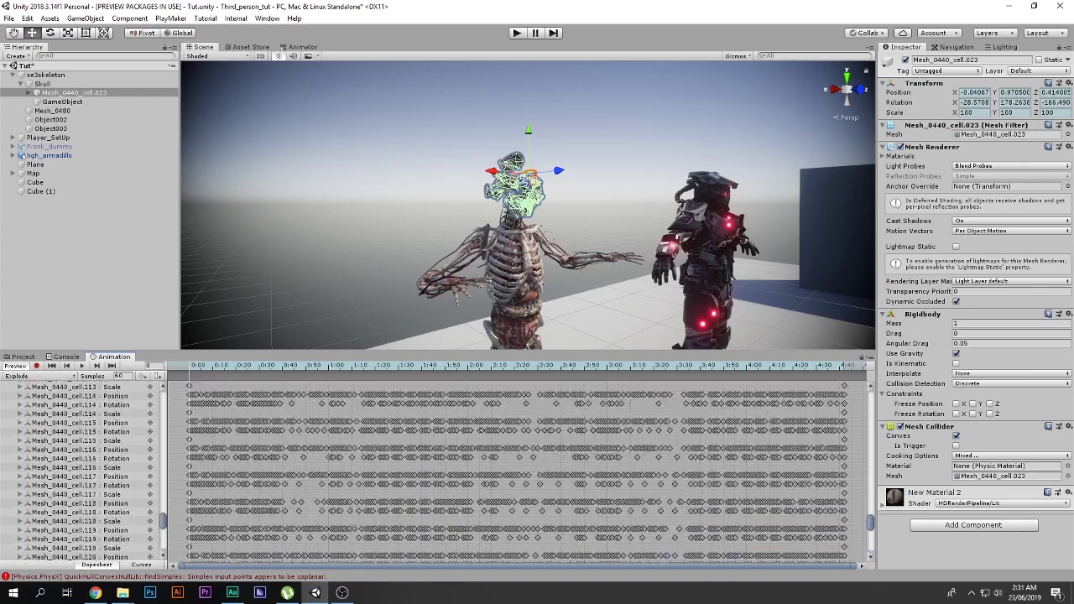
click(29, 92)
scroll(84, 252, down, 20)
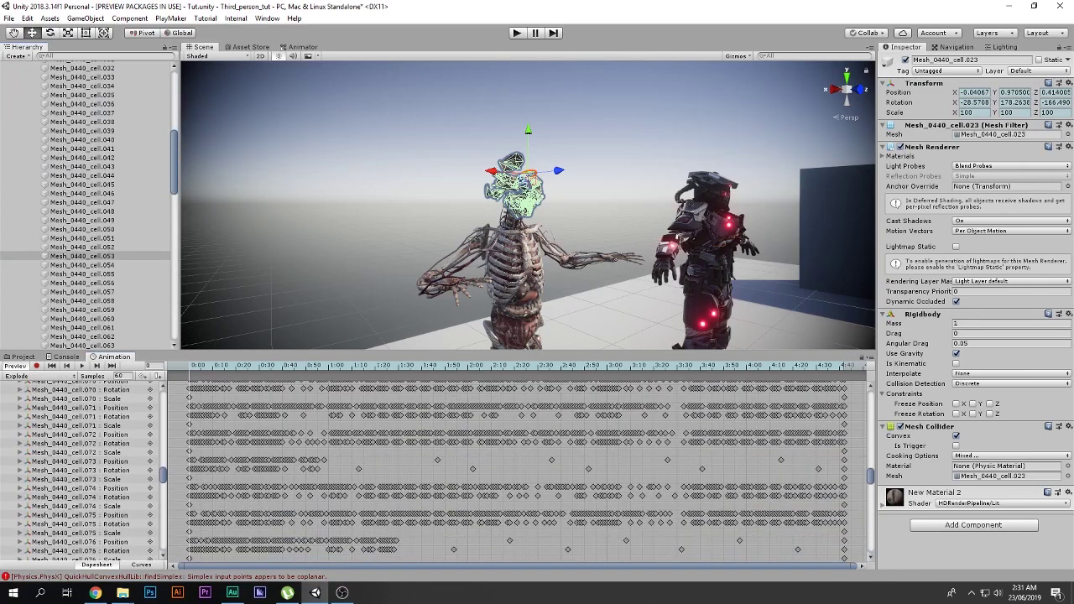
scroll(92, 202, up, 20)
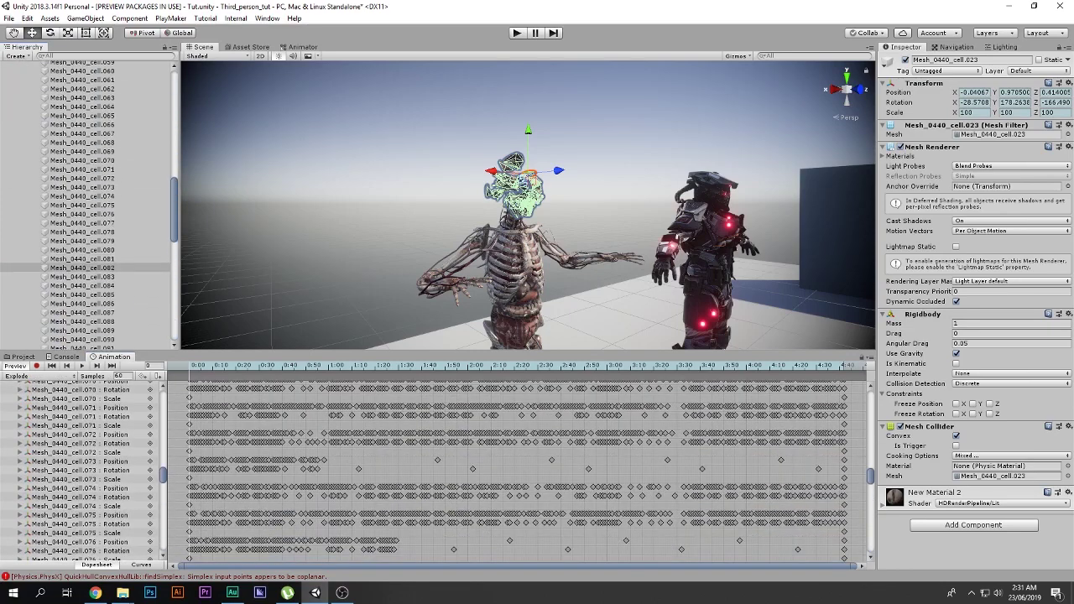
key(Left)
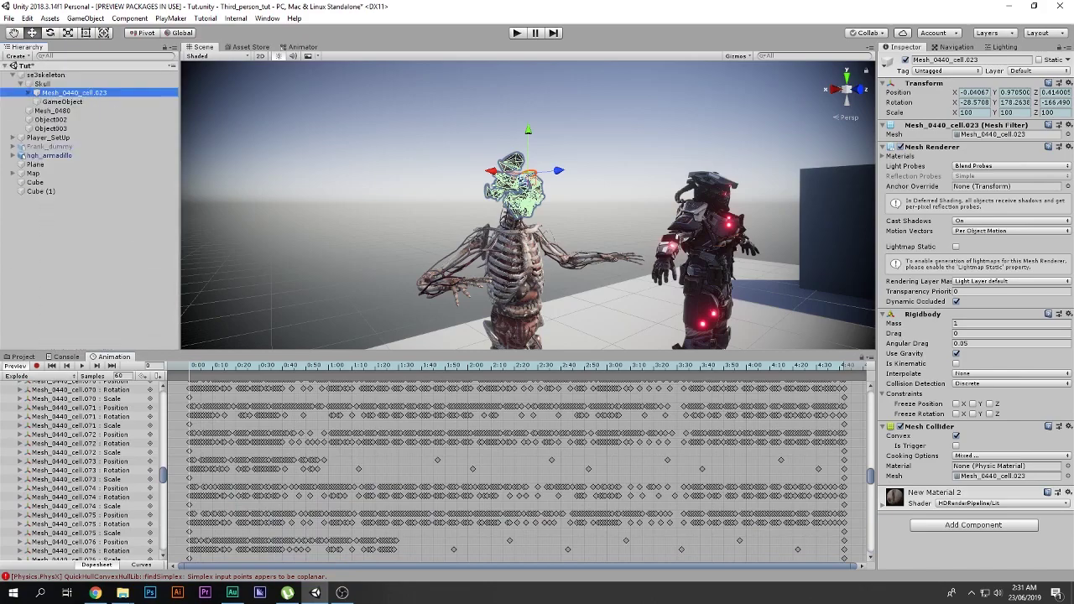
- Play the Explode clip in the animation timeline and return the playhead to the first frame
drag(163, 474, 162, 396)
key(space)
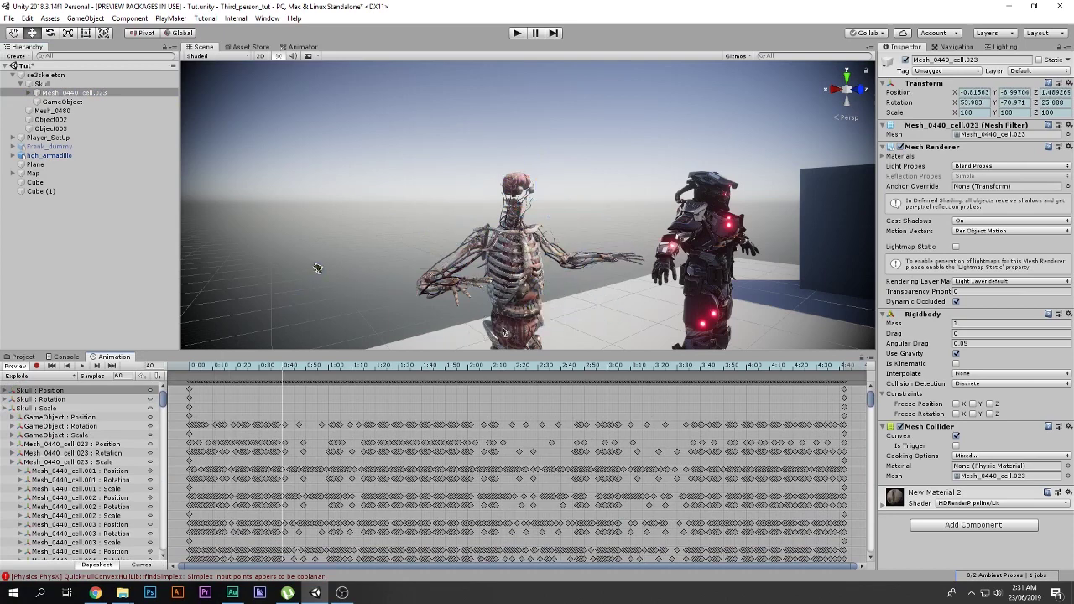
drag(381, 366, 189, 365)
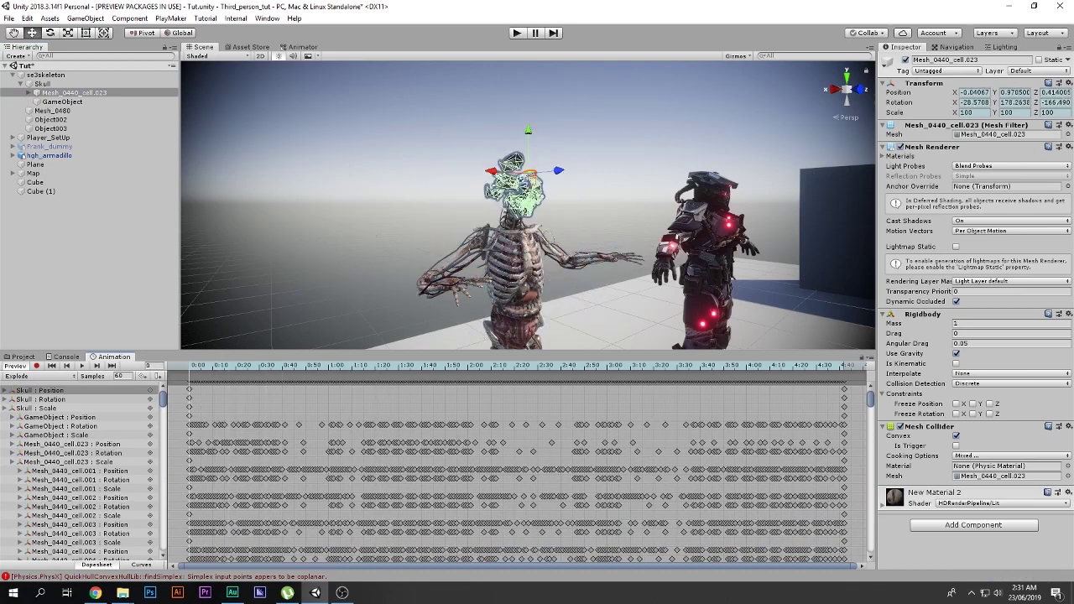
- Set the speed of the Explode state in the Skull's animator controller to 0.1
click(302, 47)
drag(564, 200, 570, 193)
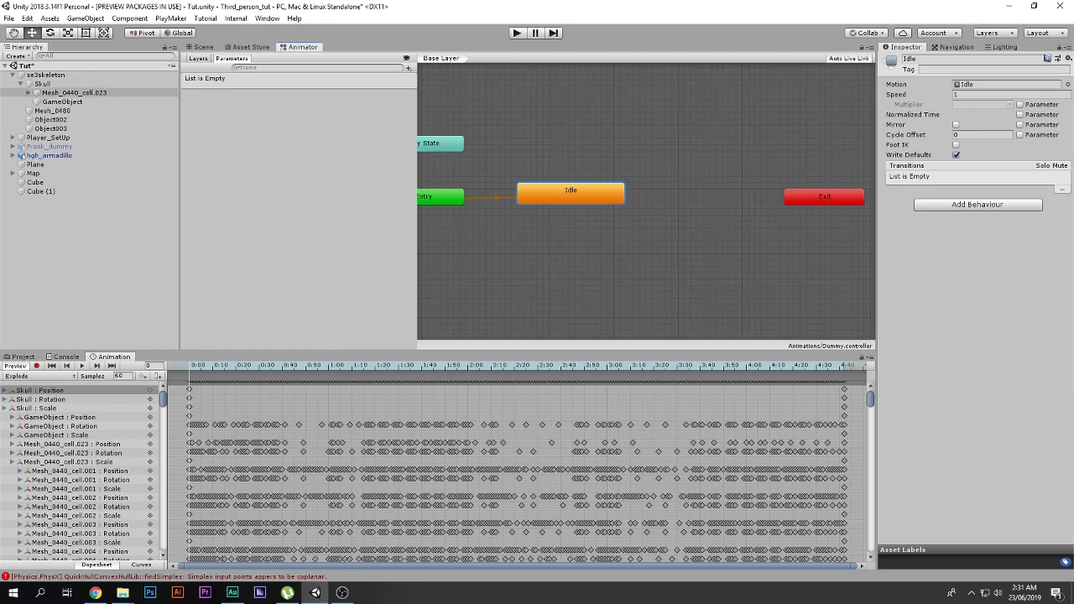
click(74, 92)
click(44, 84)
drag(541, 170, 565, 219)
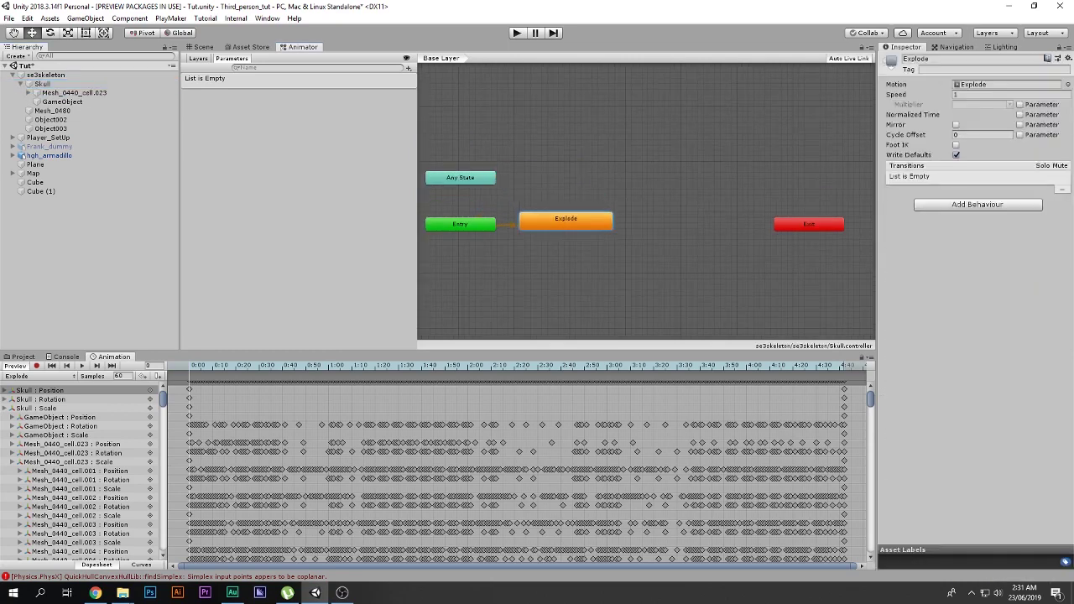
click(22, 357)
drag(570, 219, 571, 226)
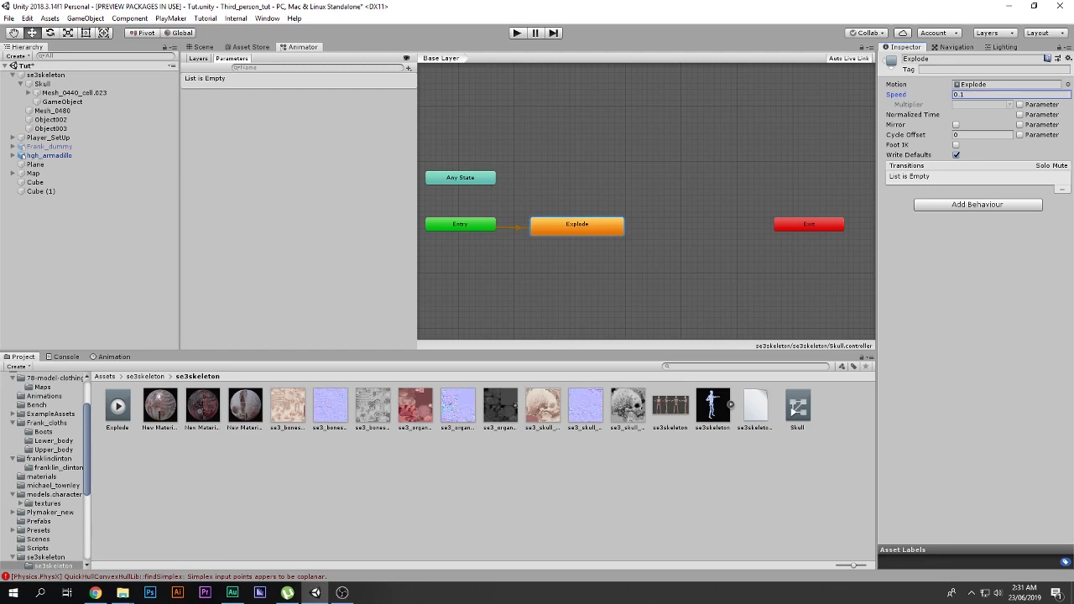
- Run the scene to check the skull's animation at the slower speed, and stop it
key(ctrl+1)
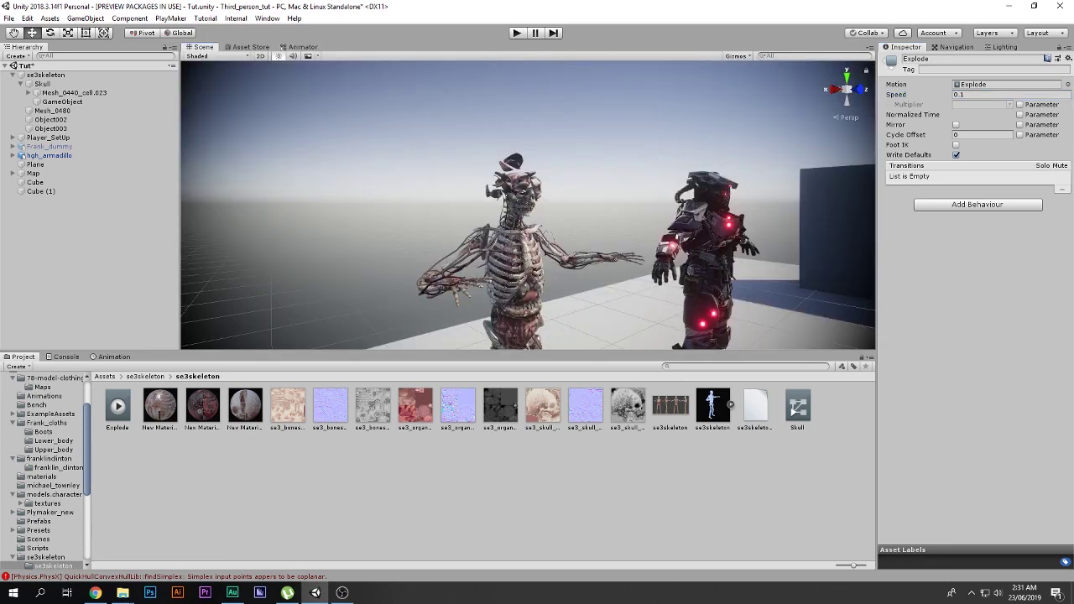
key(ctrl+p)
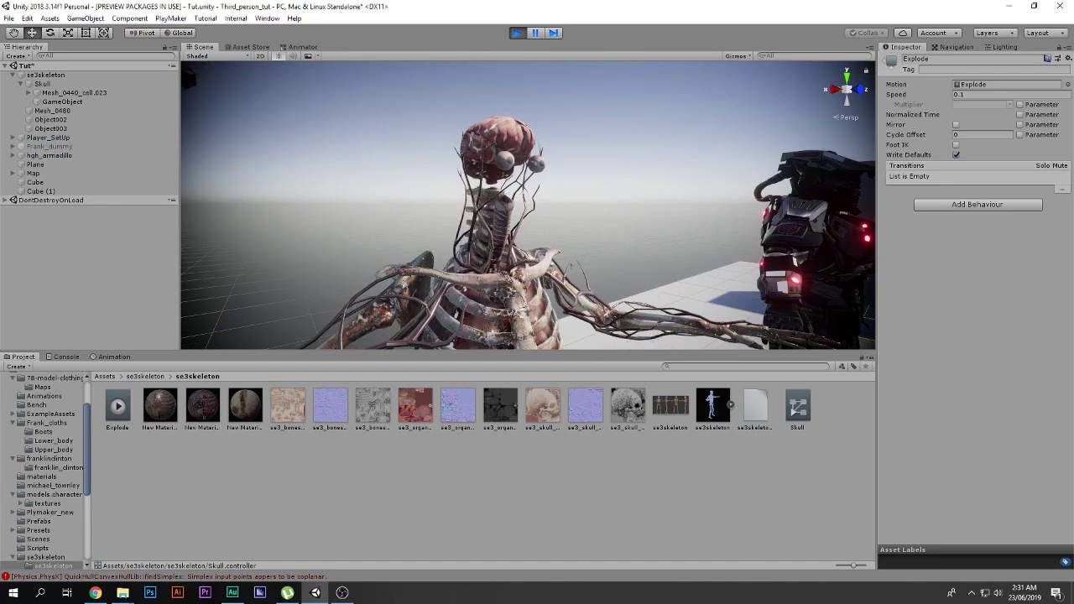
key(ctrl+p)
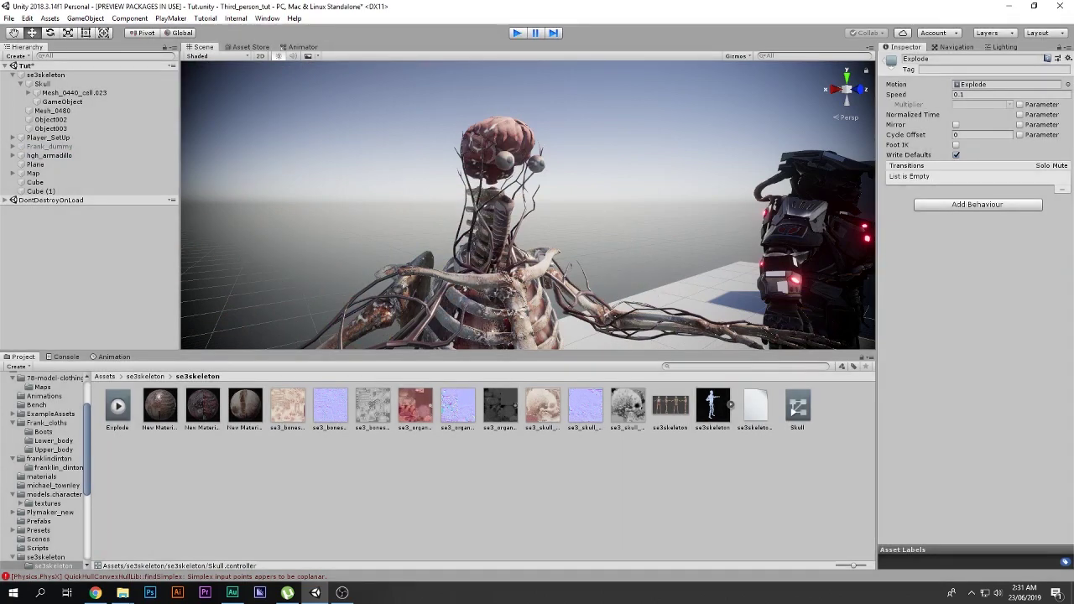
- Remove the Rigidbody and Mesh Collider components from all skull fragments, from Mesh_0440_cell.023 through Mesh_0440_cell.137
click(74, 92)
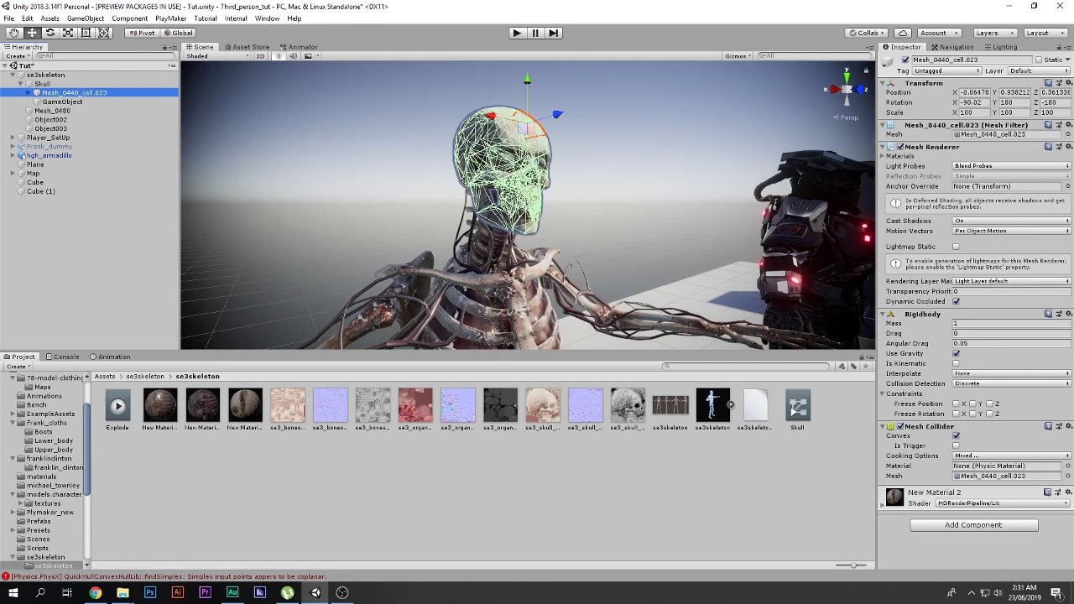
click(28, 92)
drag(174, 102, 174, 268)
scroll(84, 272, down, 8)
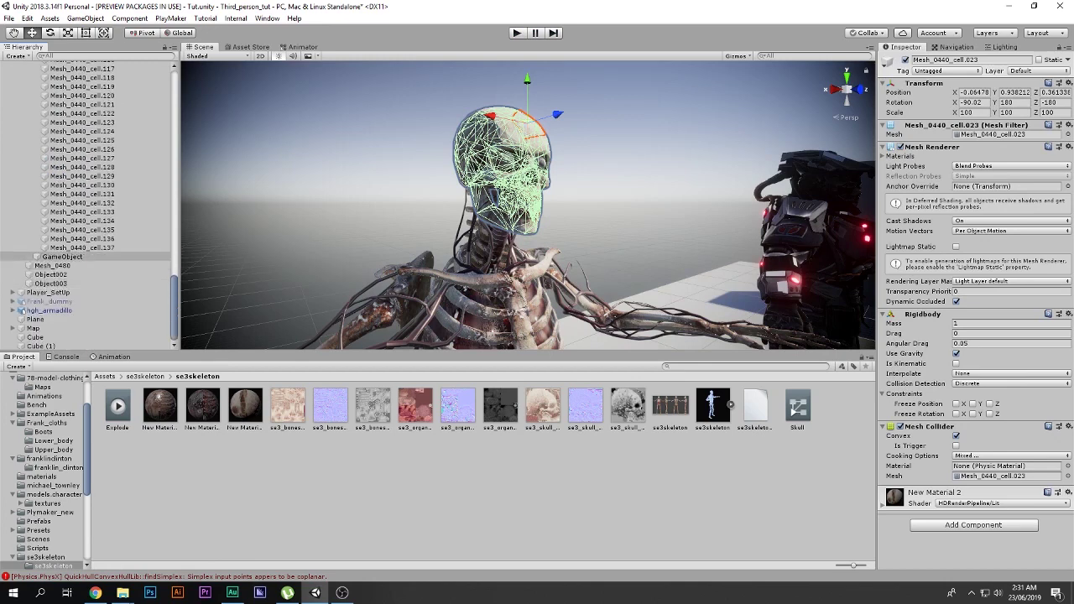
shift+click(82, 247)
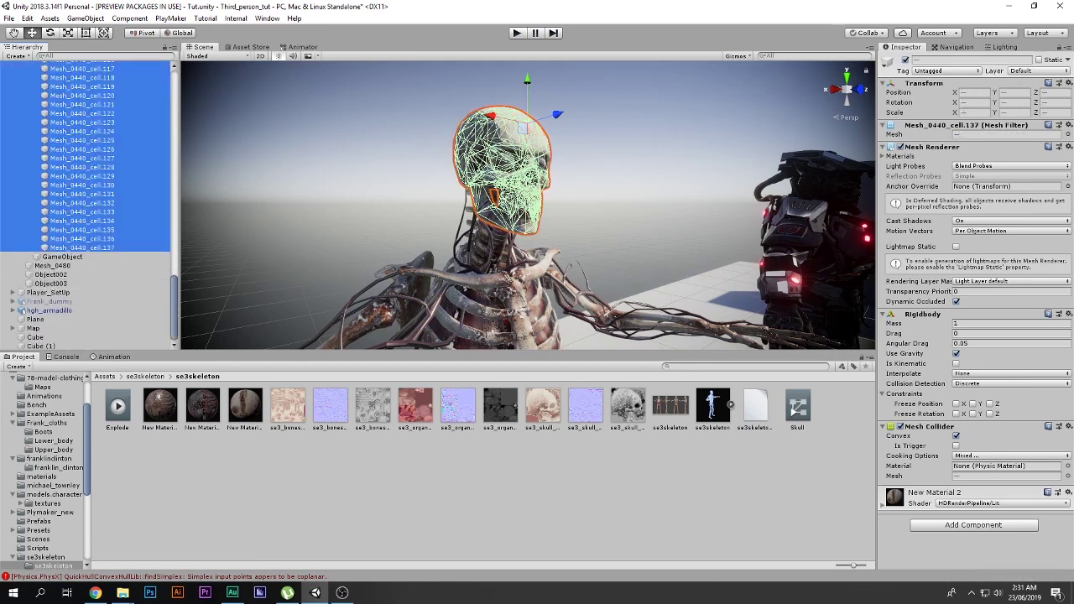
right_click(950, 315)
click(973, 342)
right_click(948, 316)
click(982, 342)
- Delete the child GameObject of Skull, collapse the fragment list and select the Skull object
click(63, 257)
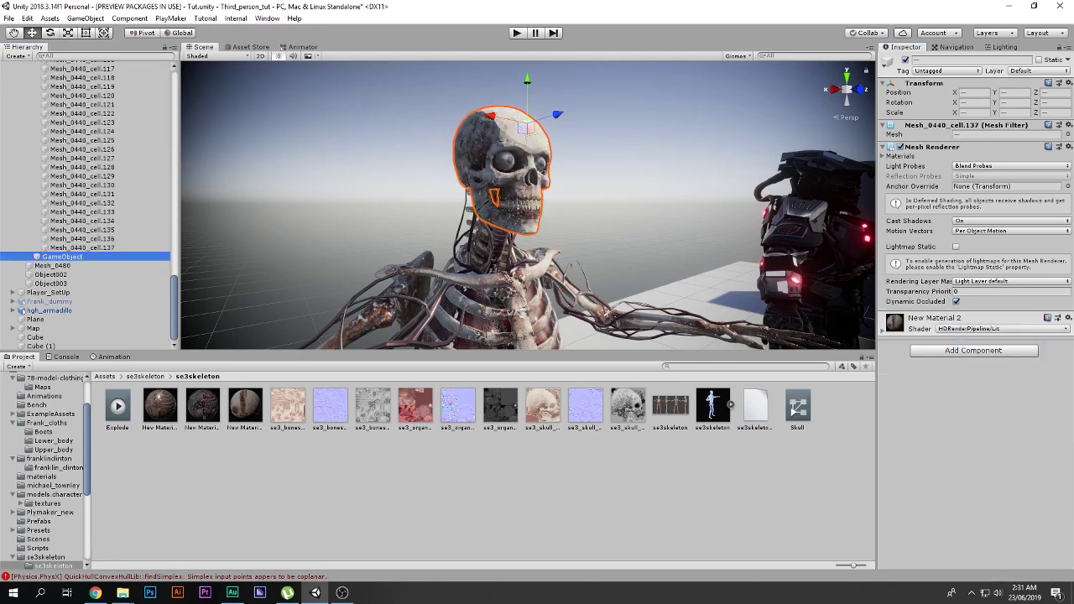
key(Delete)
scroll(92, 182, up, 18)
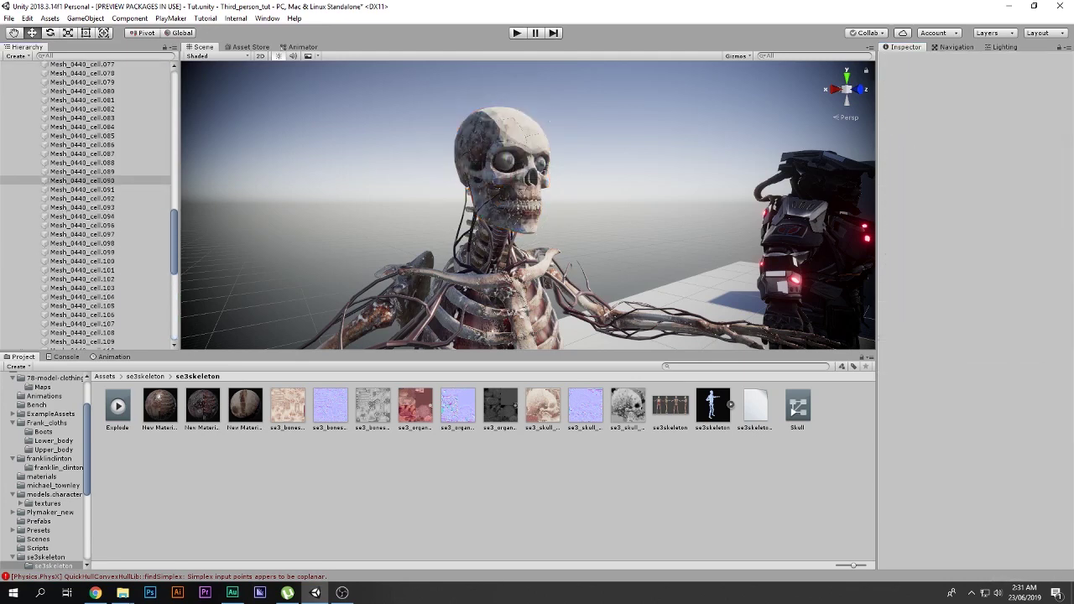
click(54, 102)
click(51, 92)
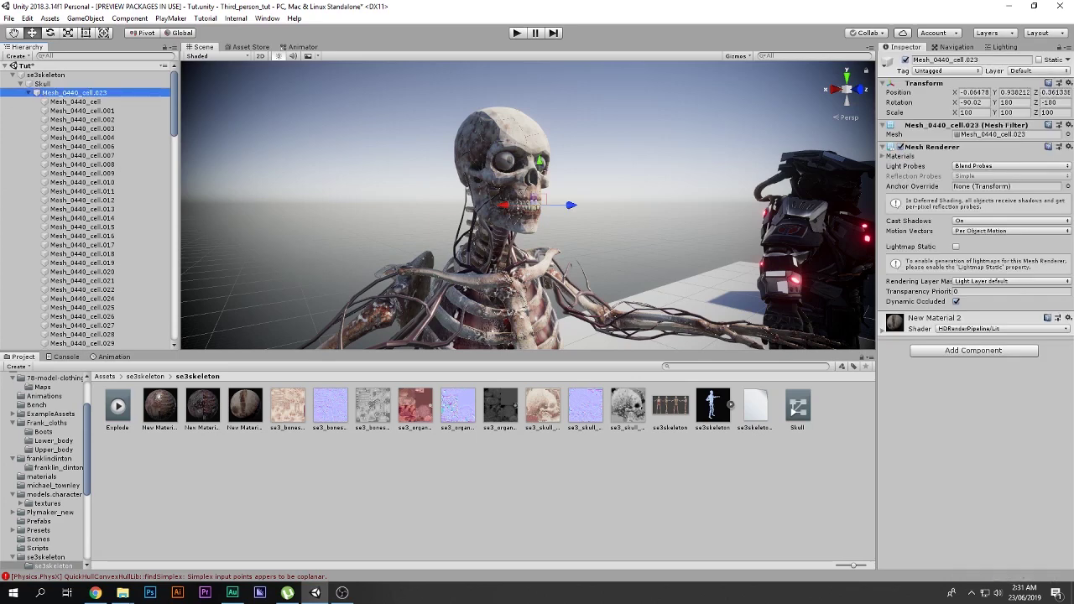
click(29, 92)
click(37, 83)
key(Left)
- Run the scene to view the skull's slow-motion explosion up close, and stop it
key(ctrl+p)
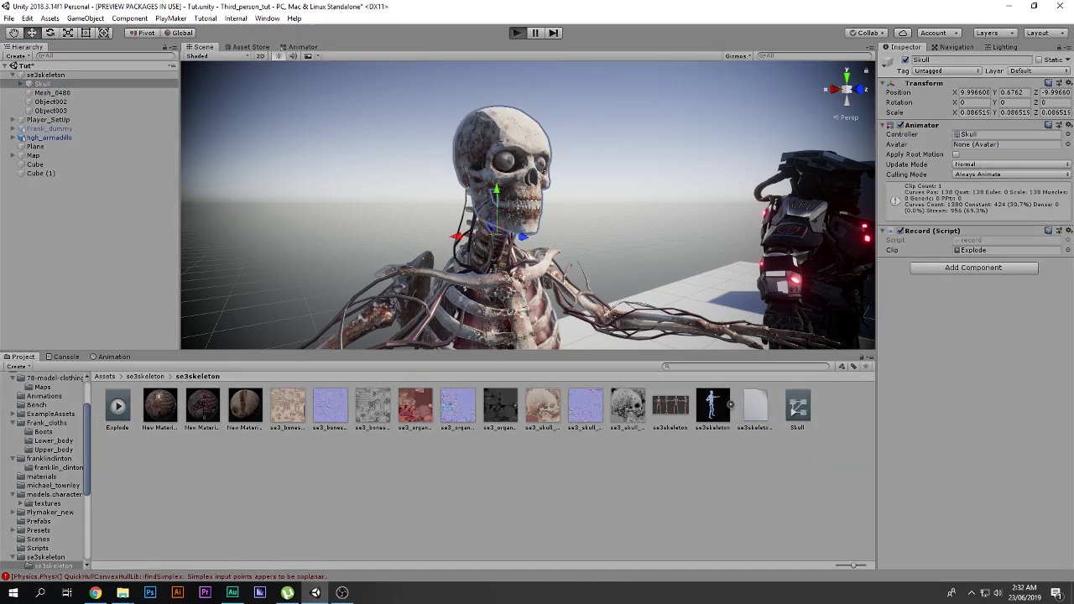
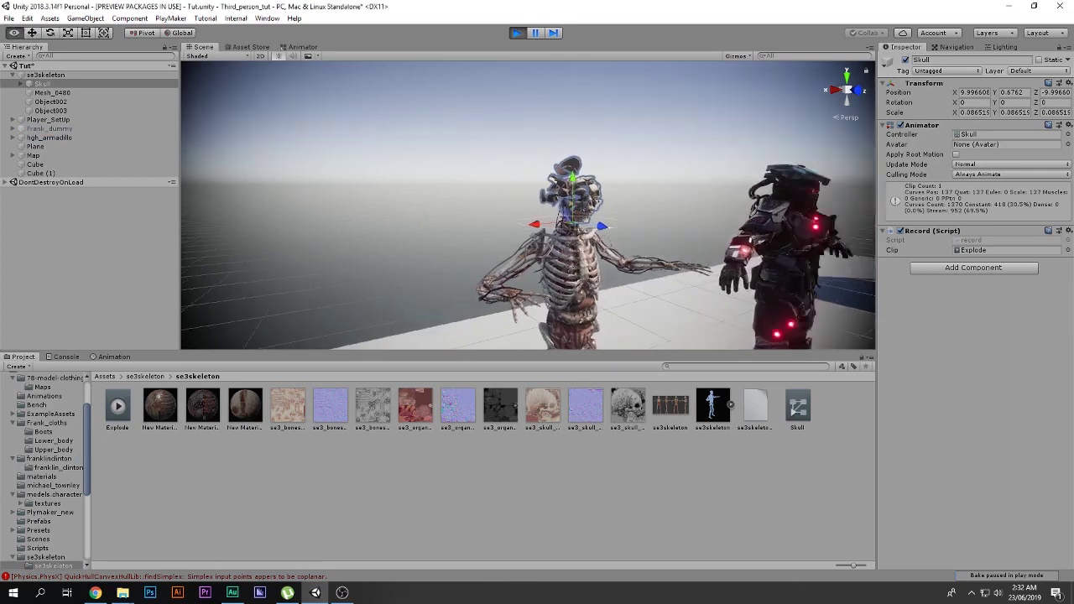
middle_drag(655, 202, 428, 209)
scroll(528, 205, down, 4)
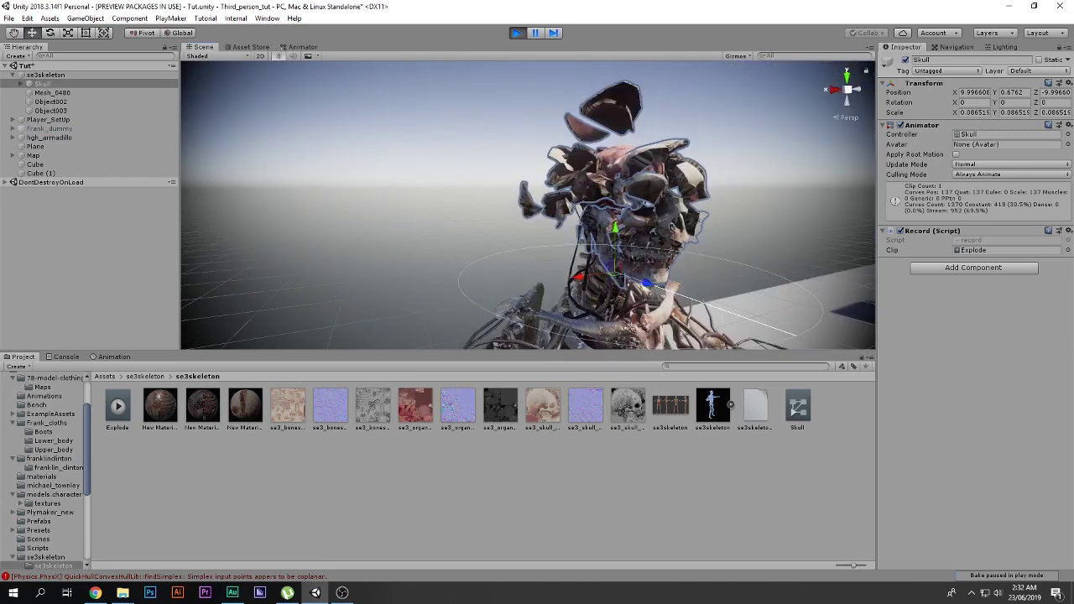
middle_drag(579, 210, 529, 207)
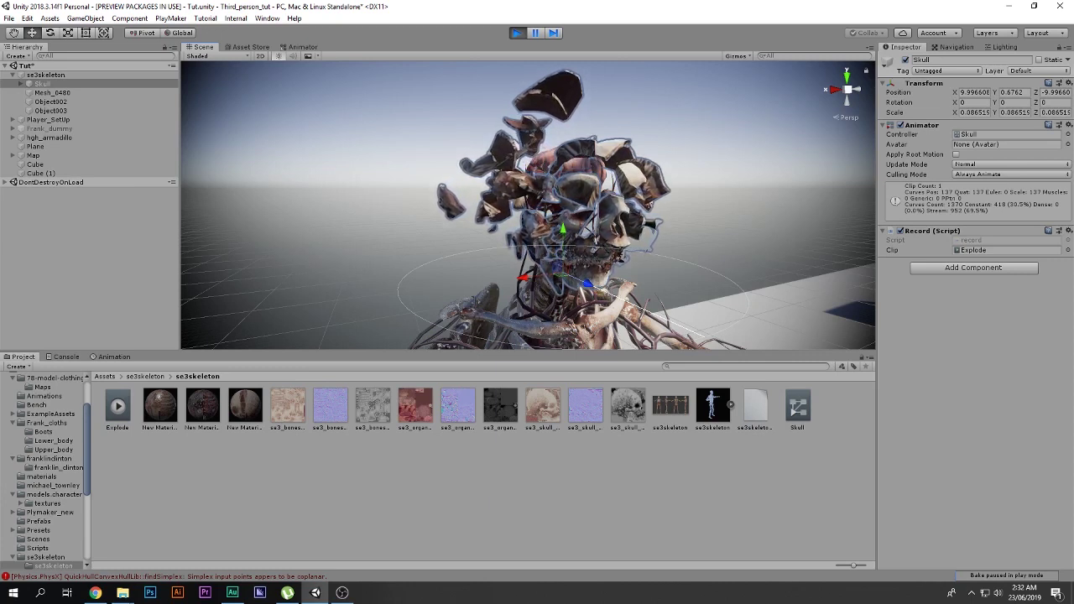
key(ctrl+p)
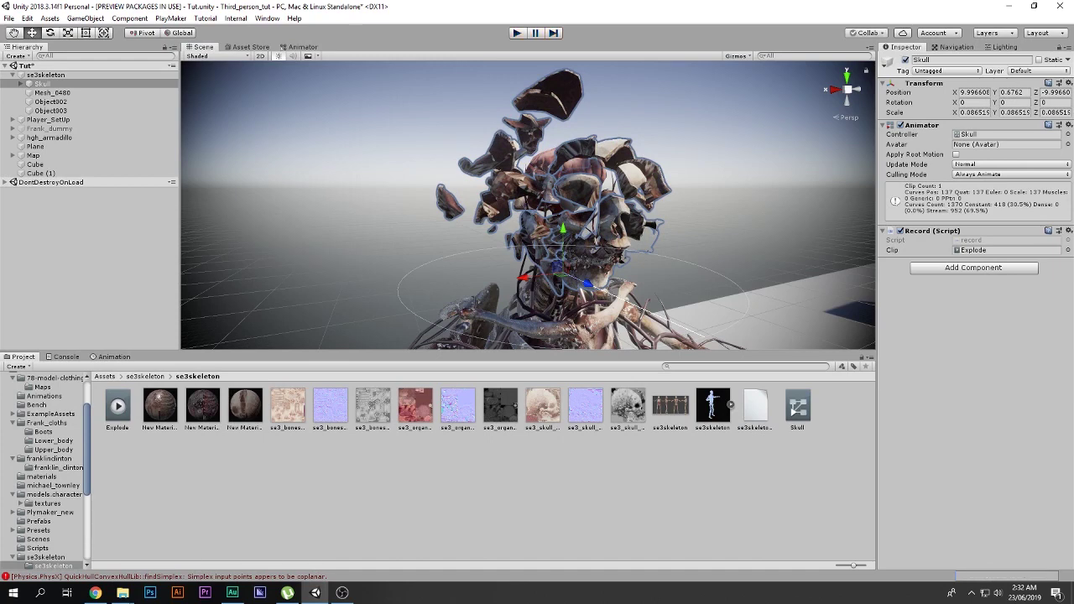
- Replay the scene to watch the skull's explosion again from the same close view, stopping it after each run
key(ctrl+p)
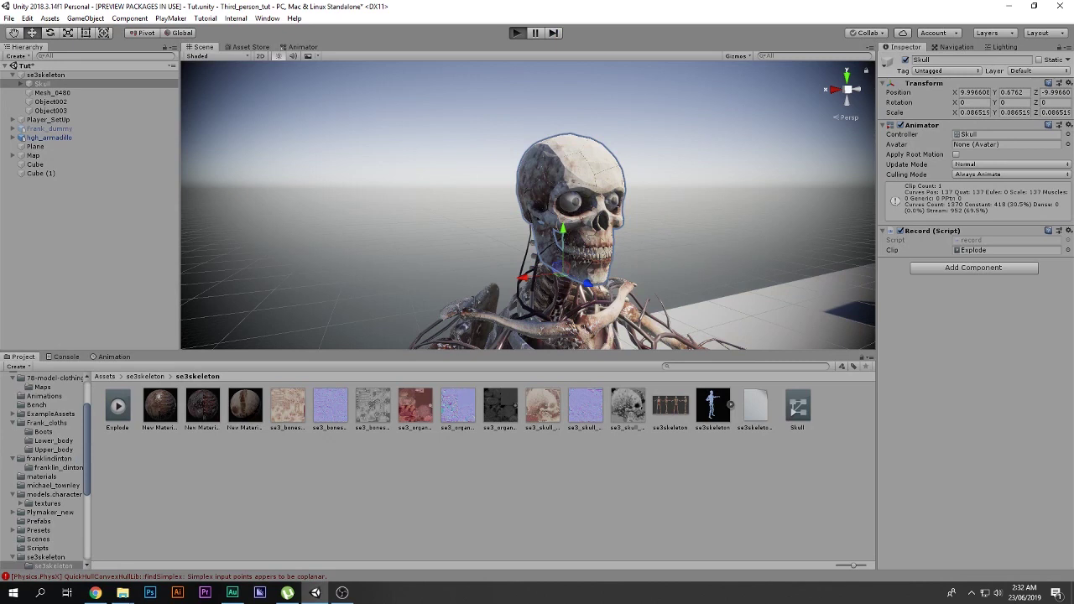
key(ctrl+p)
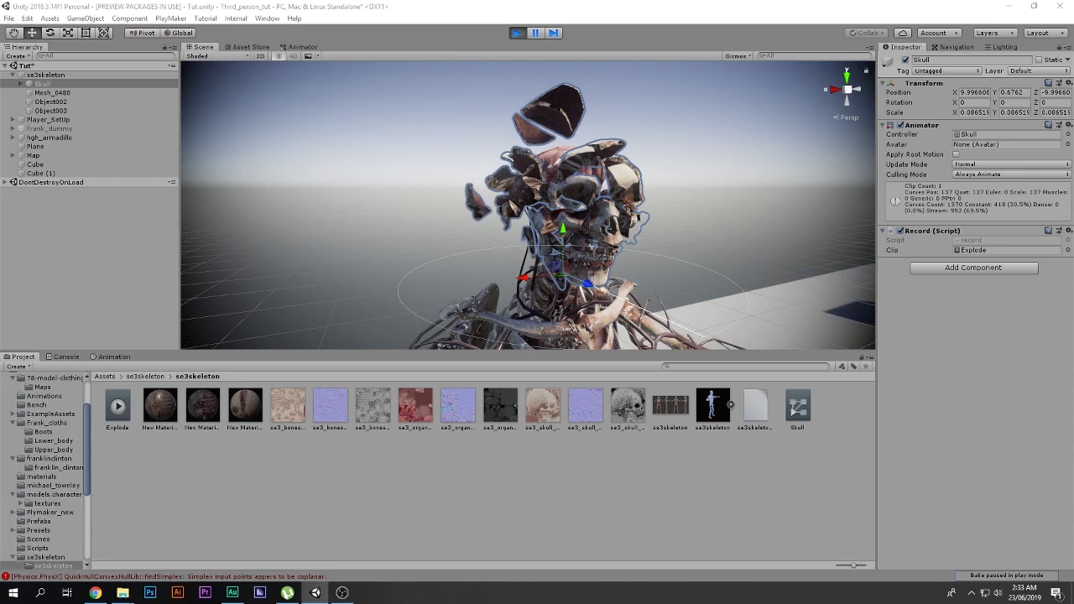
key(ctrl+p)
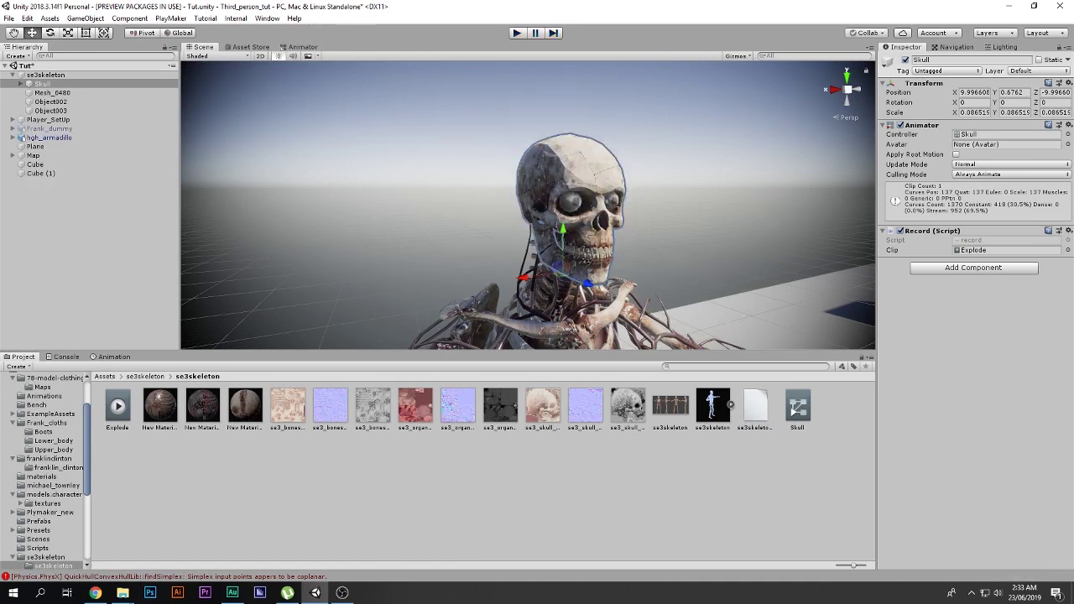
key(ctrl+p)
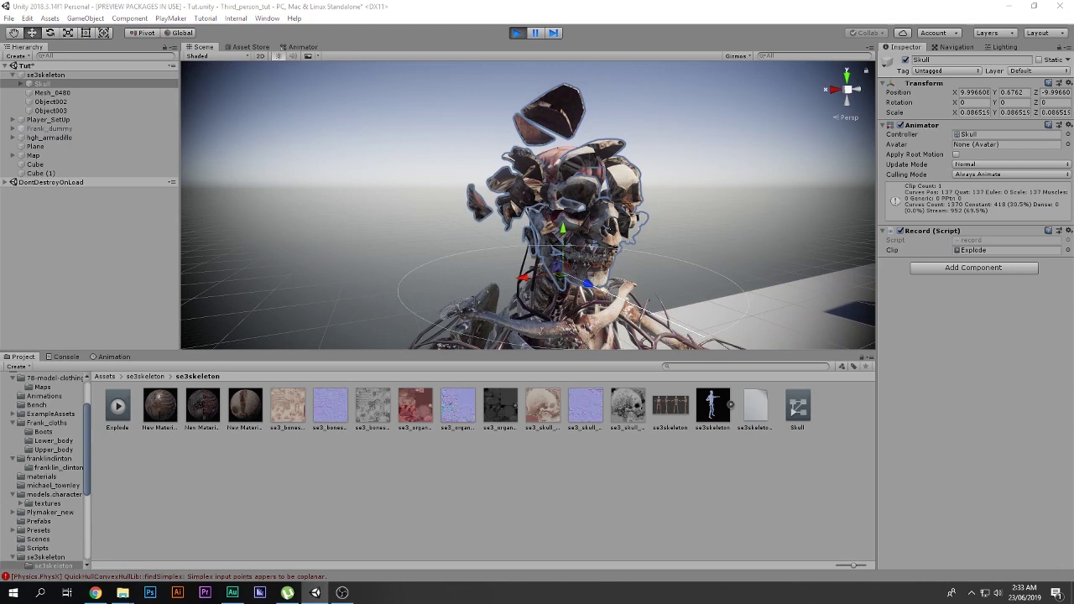
key(ctrl+p)
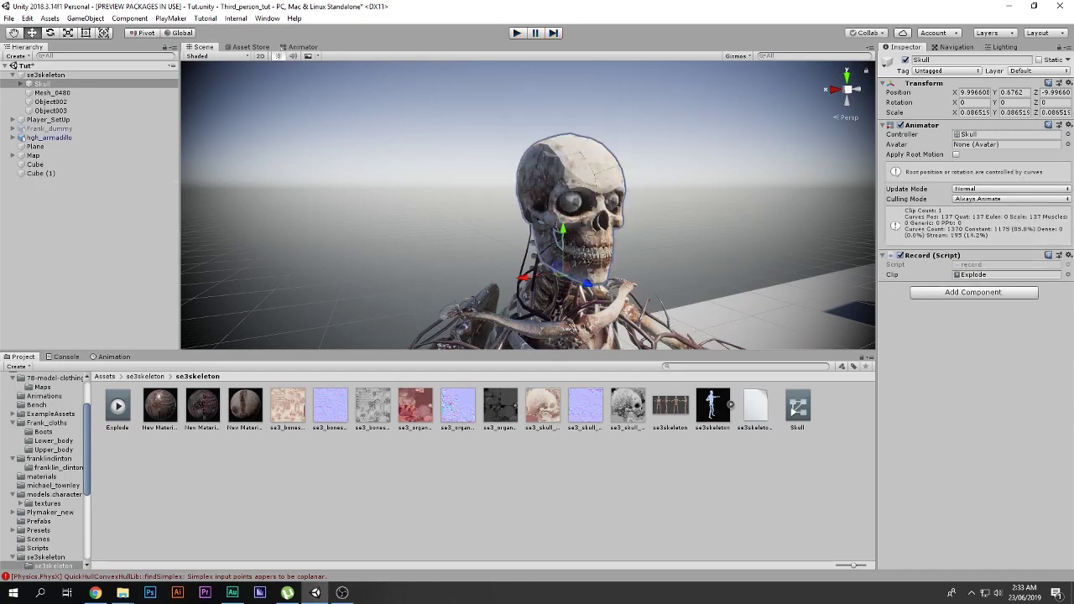
- Disable the Record script on the Skull object
click(1068, 255)
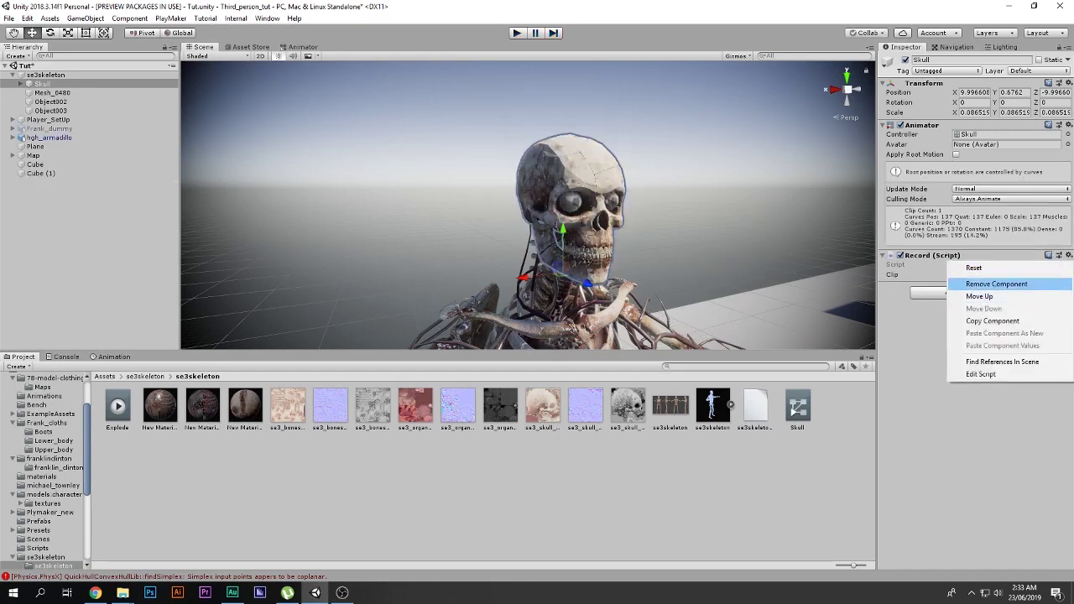
key(Escape)
click(900, 255)
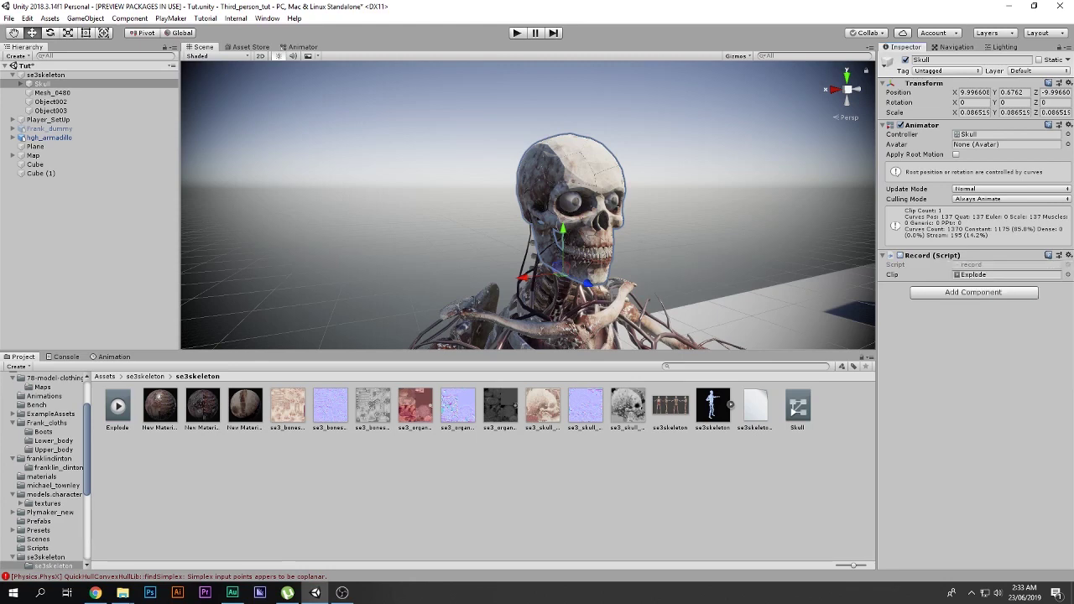
- Check the glowing green cube's animator controller and Box_drop clip, and add the Record script to the cube
right_drag(470, 205, 662, 220)
key(w)
key(s)
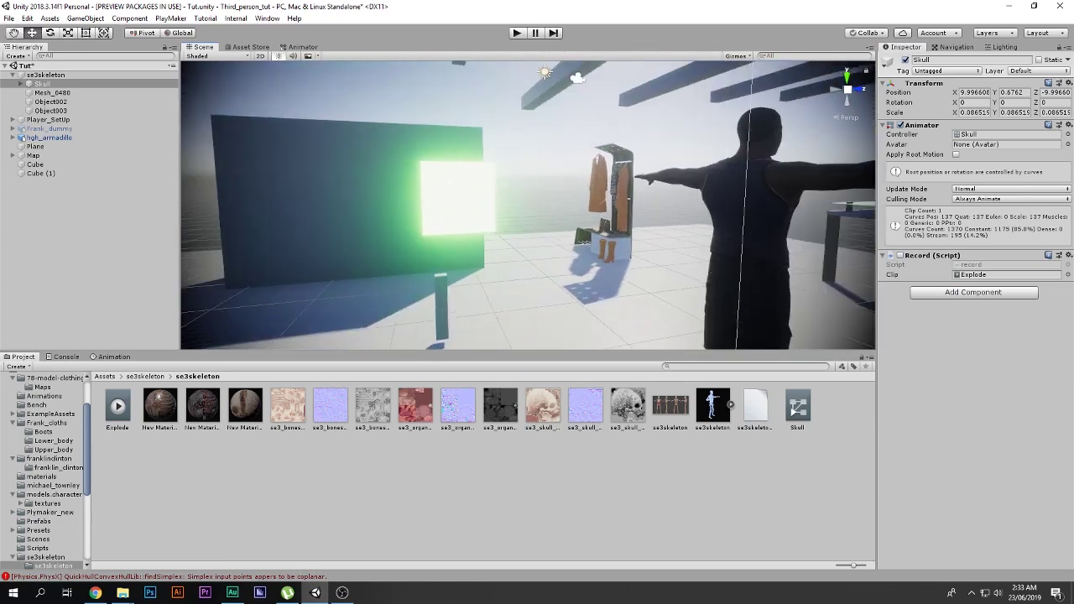
click(457, 198)
scroll(973, 335, down, 3)
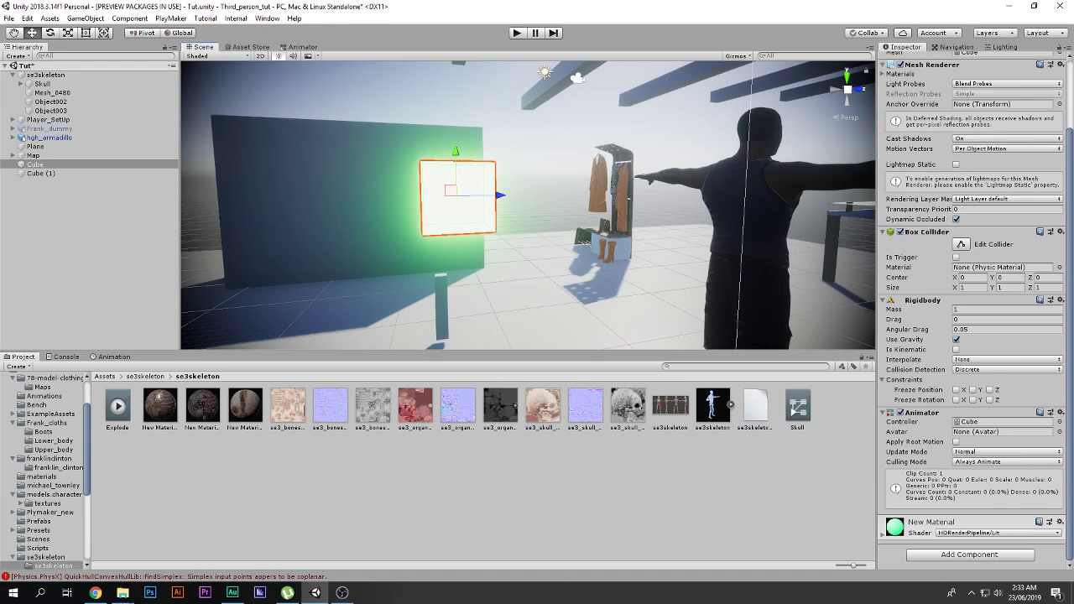
click(1003, 421)
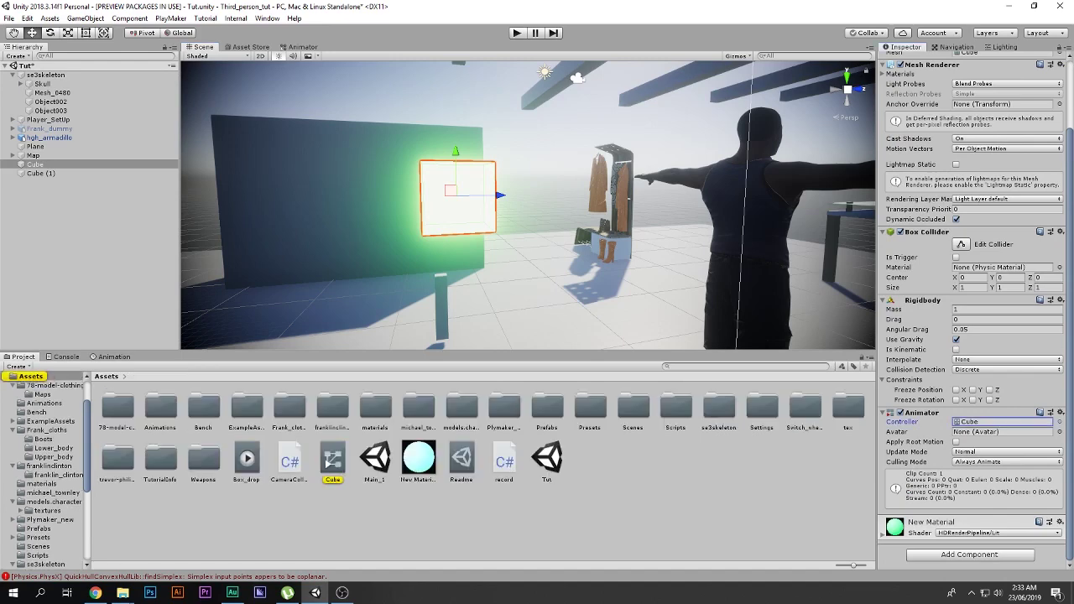
click(114, 357)
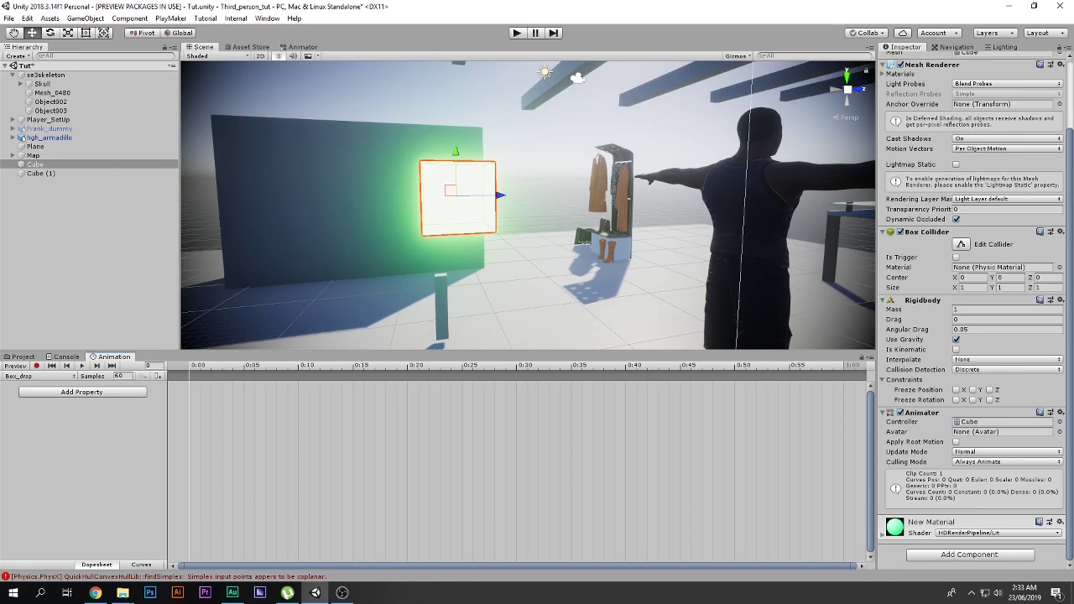
click(969, 554)
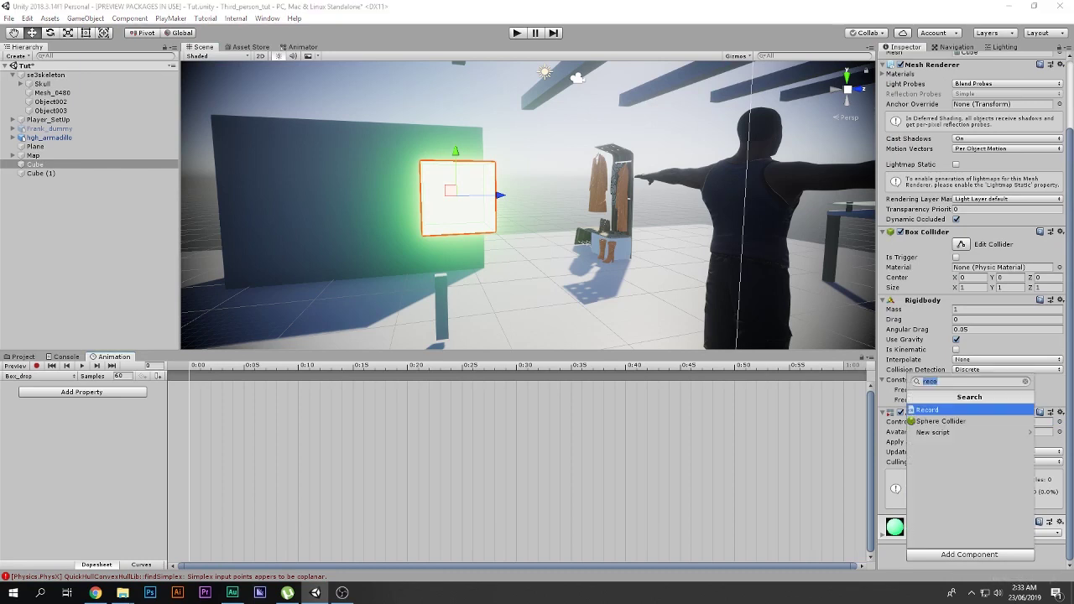
click(965, 408)
scroll(974, 318, down, 2)
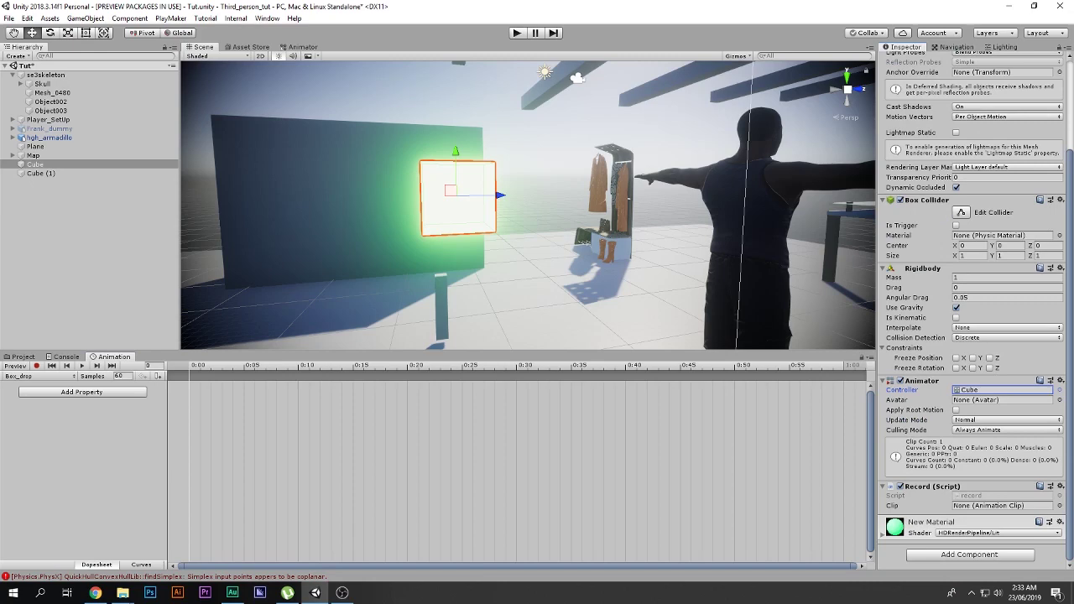
- Assign the Box_drop animation clip as the Clip of the cube's Record script
click(42, 84)
click(41, 174)
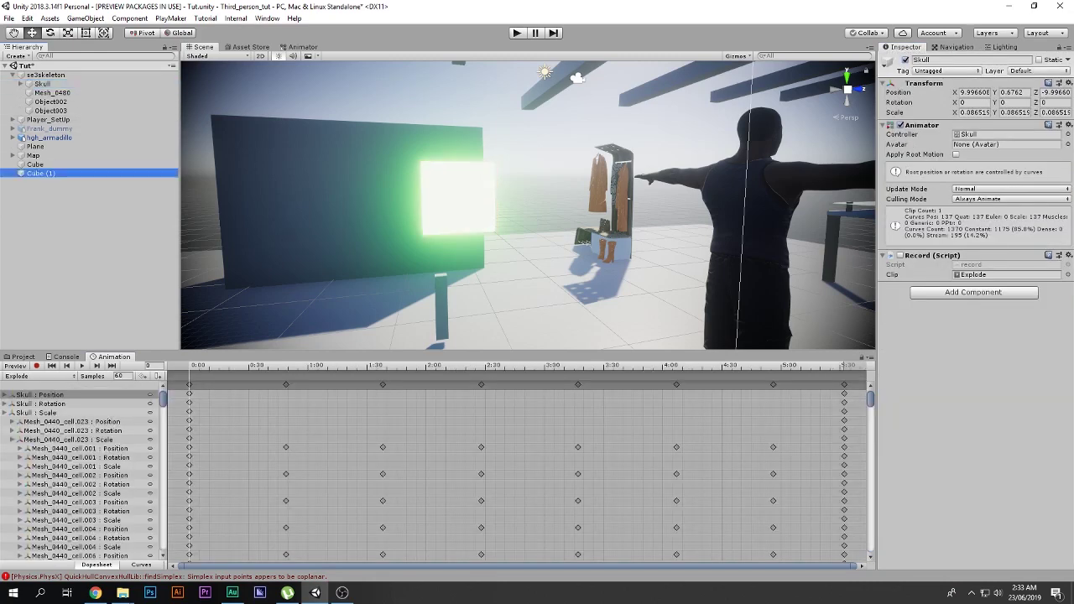
click(457, 198)
scroll(974, 336, down, 3)
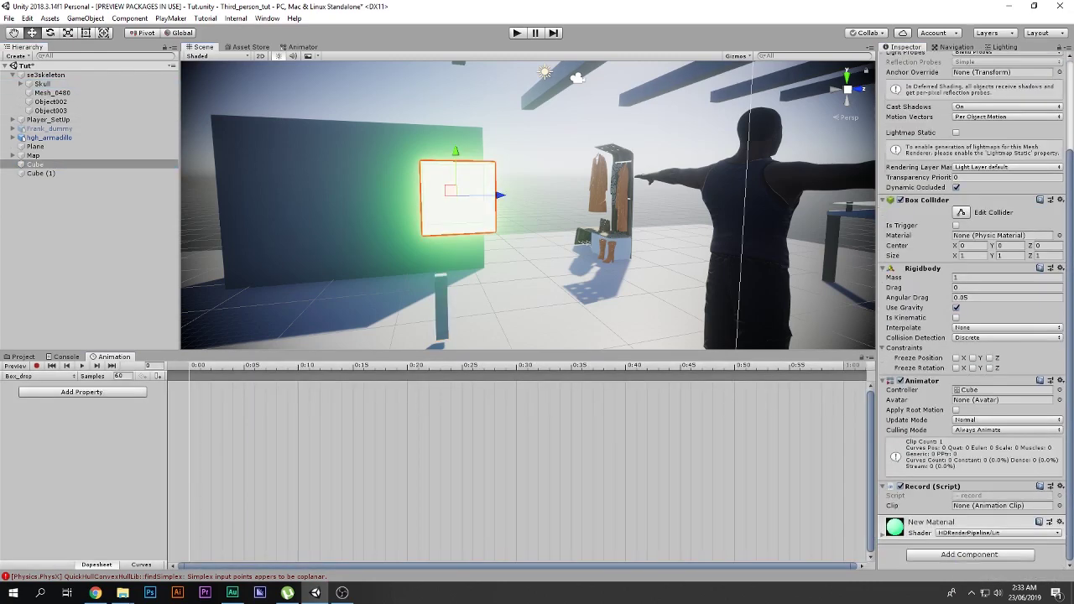
click(22, 357)
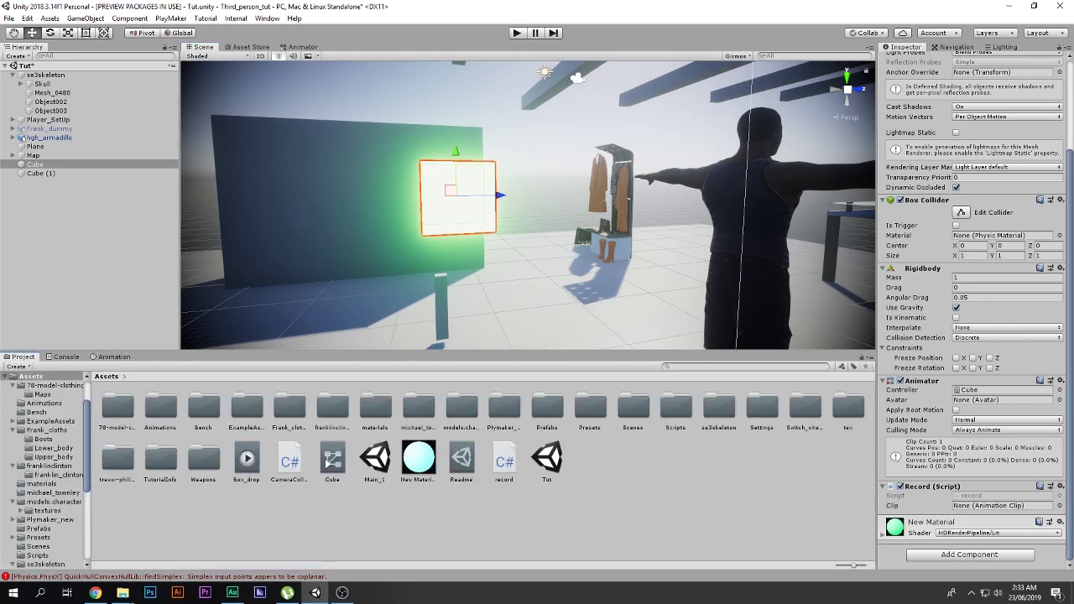
click(246, 459)
drag(247, 461, 1002, 505)
- Run and stop the scene to record the cube's fall into Box_drop, and disable the cube's Record script
key(ctrl+p)
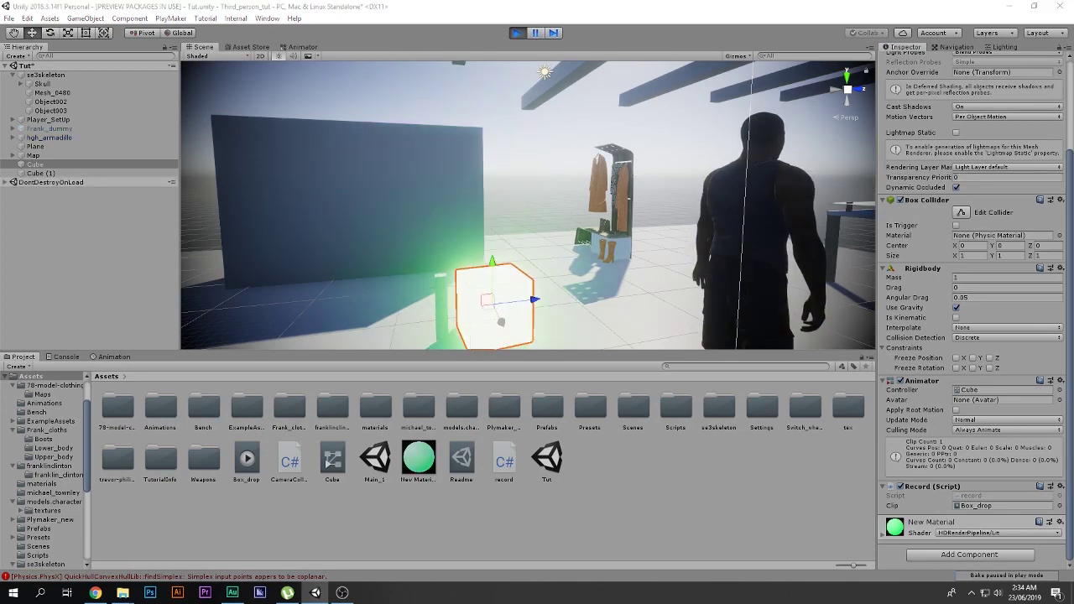
key(ctrl+p)
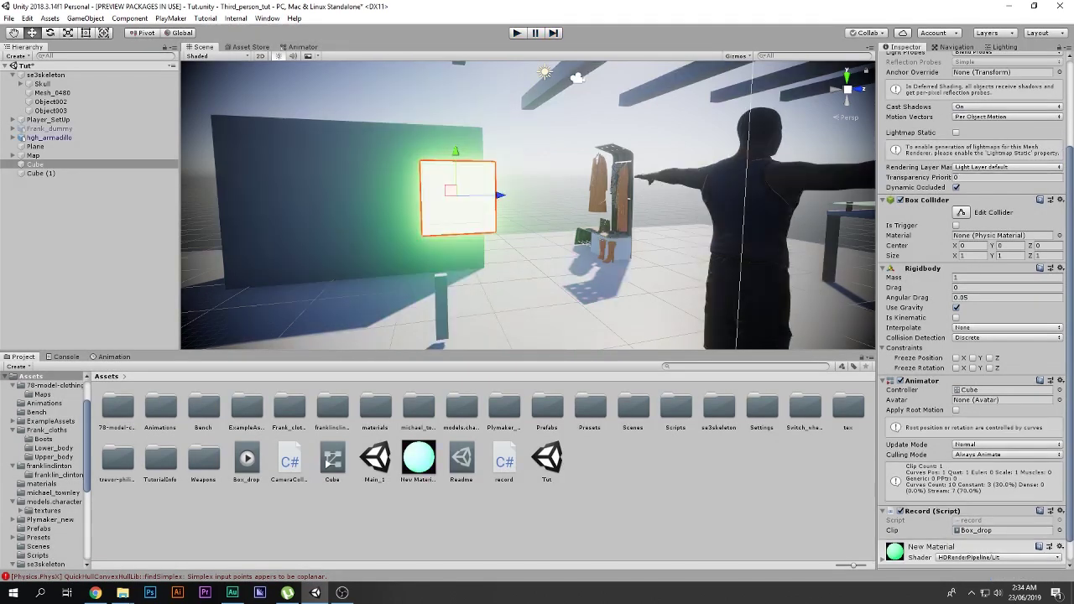
click(900, 510)
- Examine the recorded Position, Rotation and Scale tracks of the cube's Box_drop clip
click(113, 357)
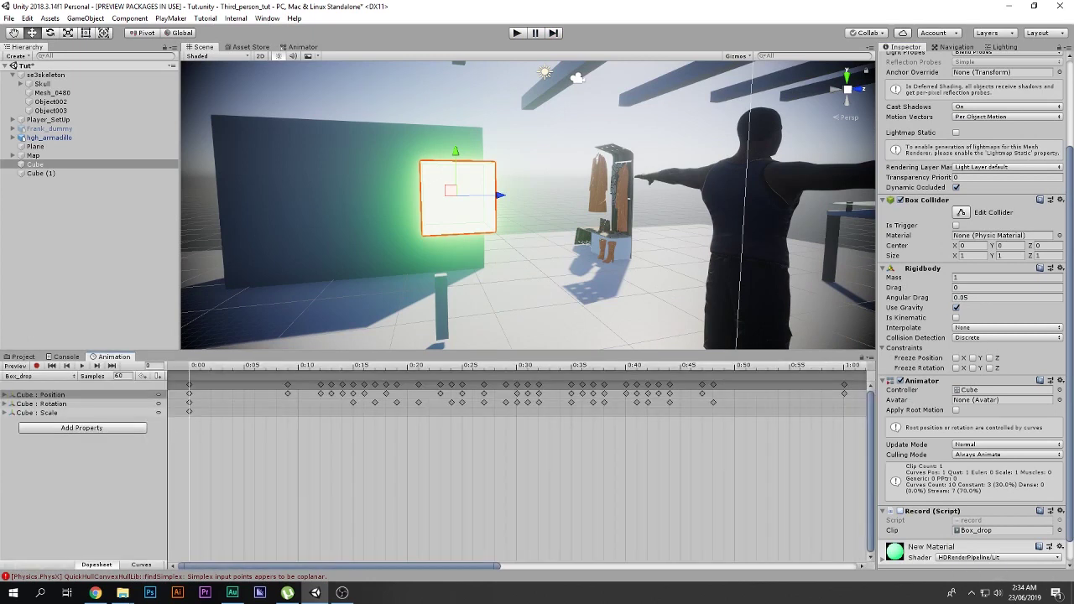
click(51, 396)
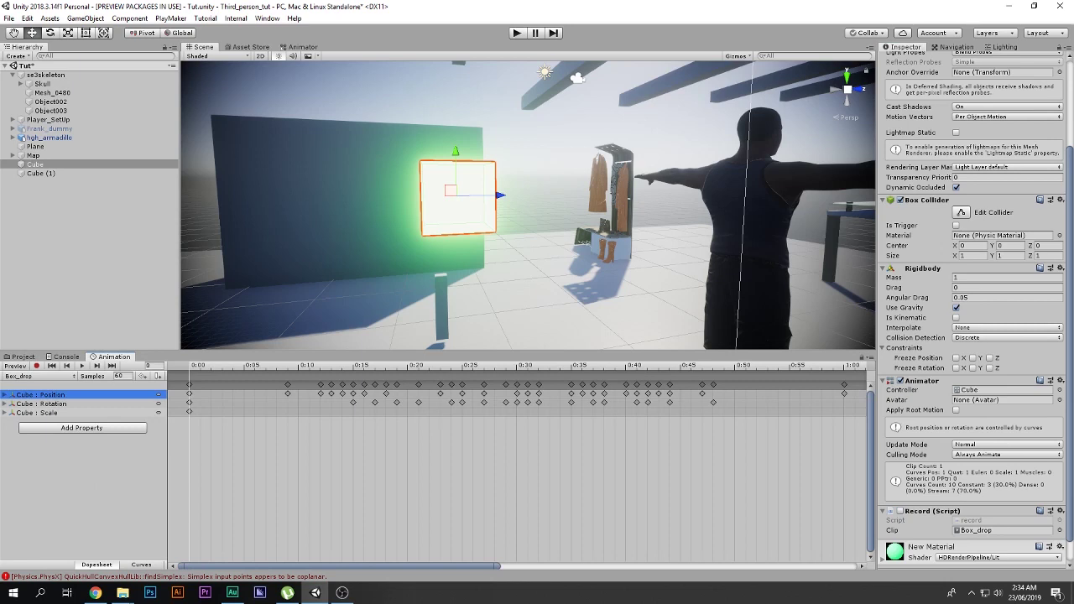
click(48, 404)
click(49, 412)
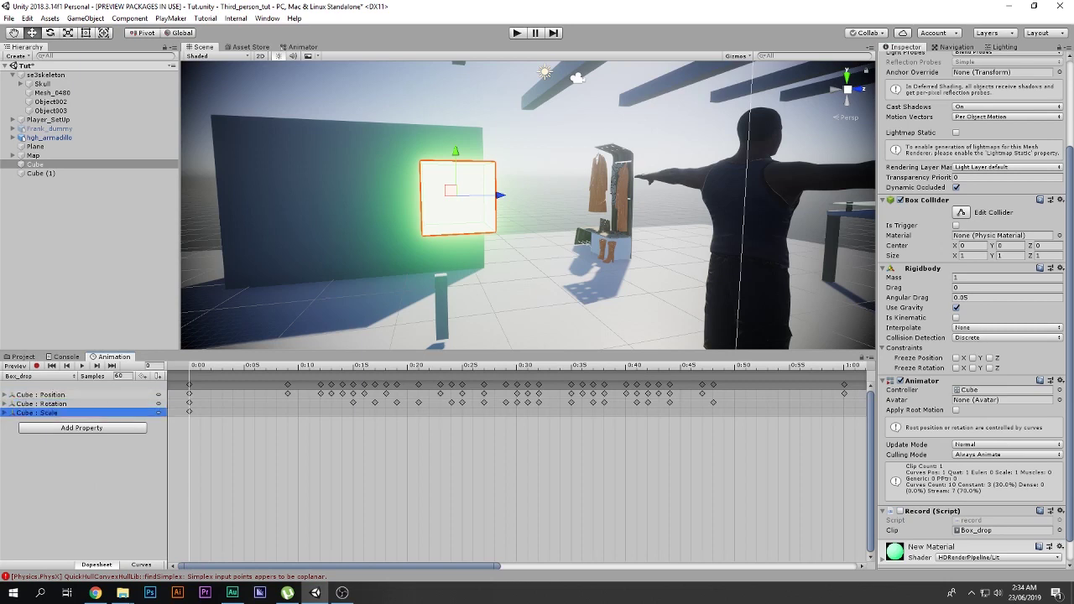
- Scrub through the Box_drop timeline frame by frame, return to frame 0 and play the recorded fall
drag(191, 366, 298, 366)
key(period)
key(period)
key(period)
key(period)
key(period)
key(period)
key(period)
key(period)
key(period)
key(period)
key(period)
key(period)
key(period)
key(period)
key(period)
key(period)
key(period)
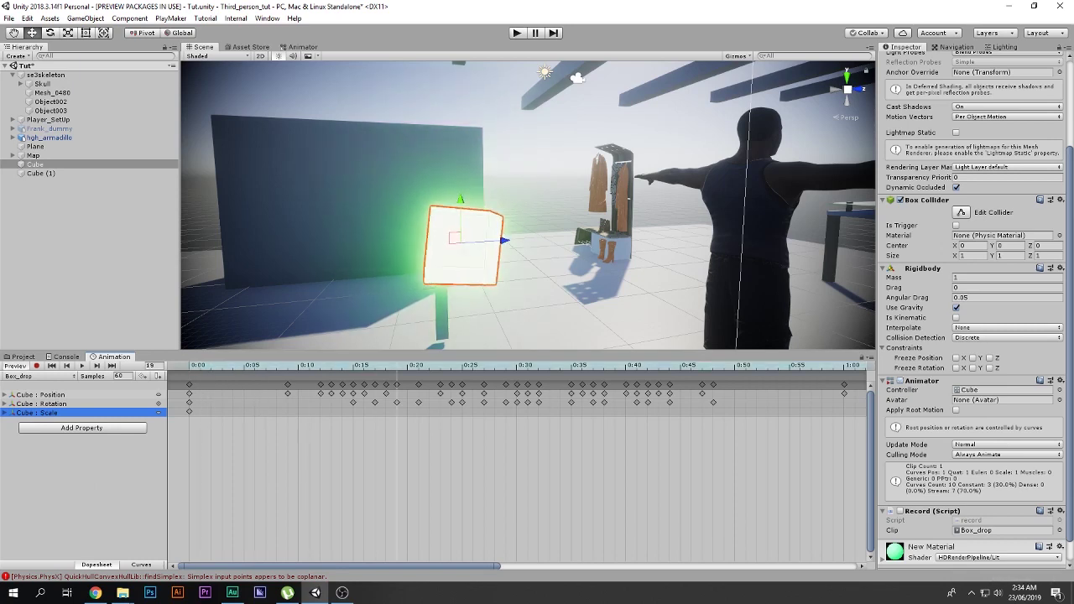
key(period)
key(period)
key(period)
key(period)
key(period)
key(period)
key(period)
key(period)
key(period)
key(period)
key(period)
key(period)
key(period)
key(period)
key(period)
key(period)
key(period)
key(period)
key(period)
key(period)
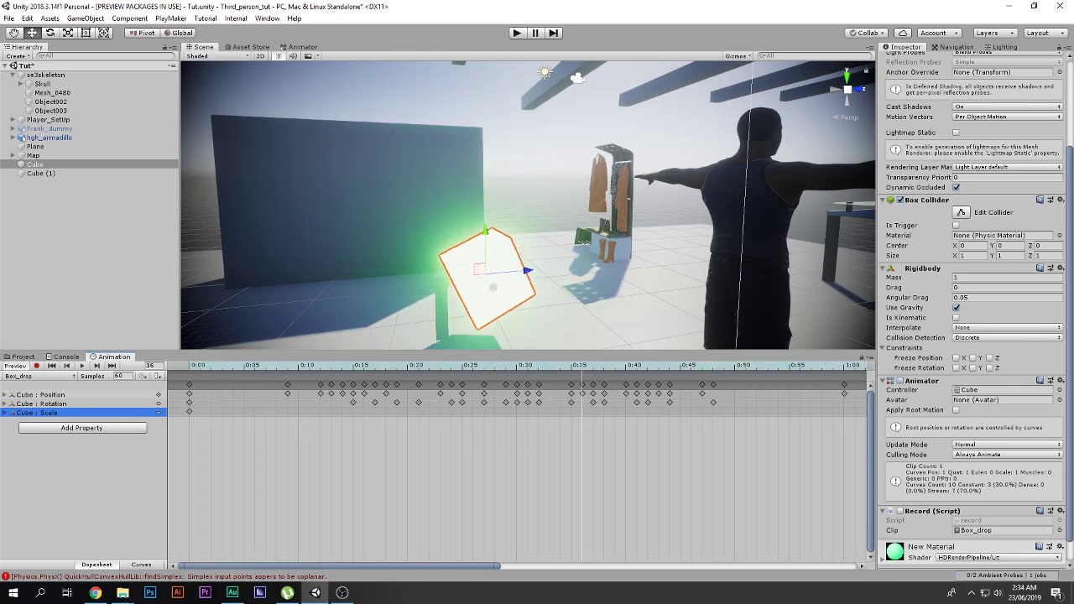
drag(702, 366, 189, 365)
key(space)
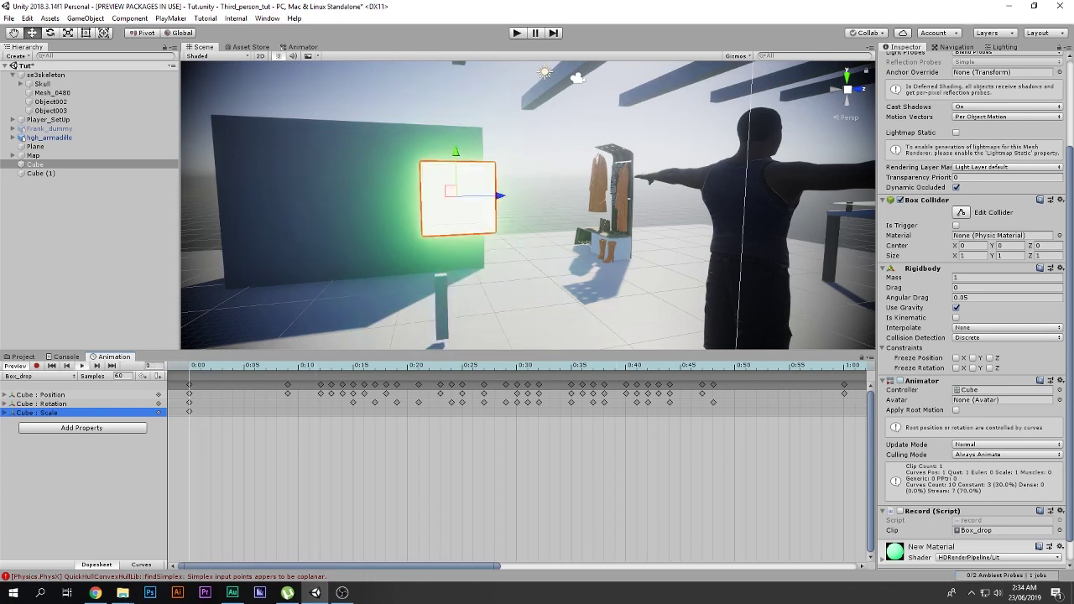
- Remove the Box Collider and Rigidbody components from the cube
right_click(896, 201)
click(931, 228)
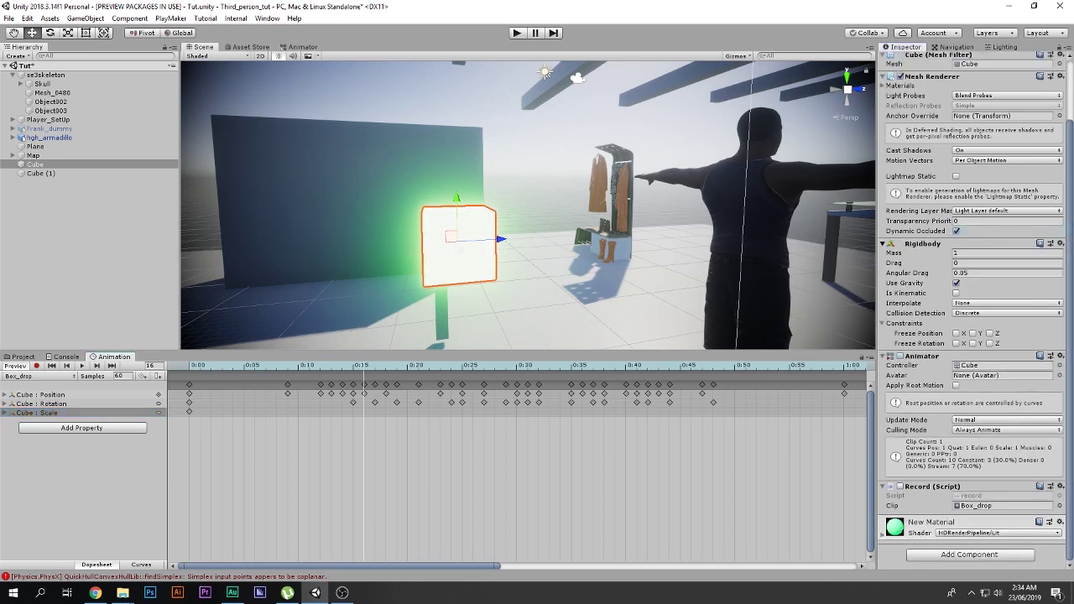
click(883, 244)
right_click(948, 315)
click(978, 342)
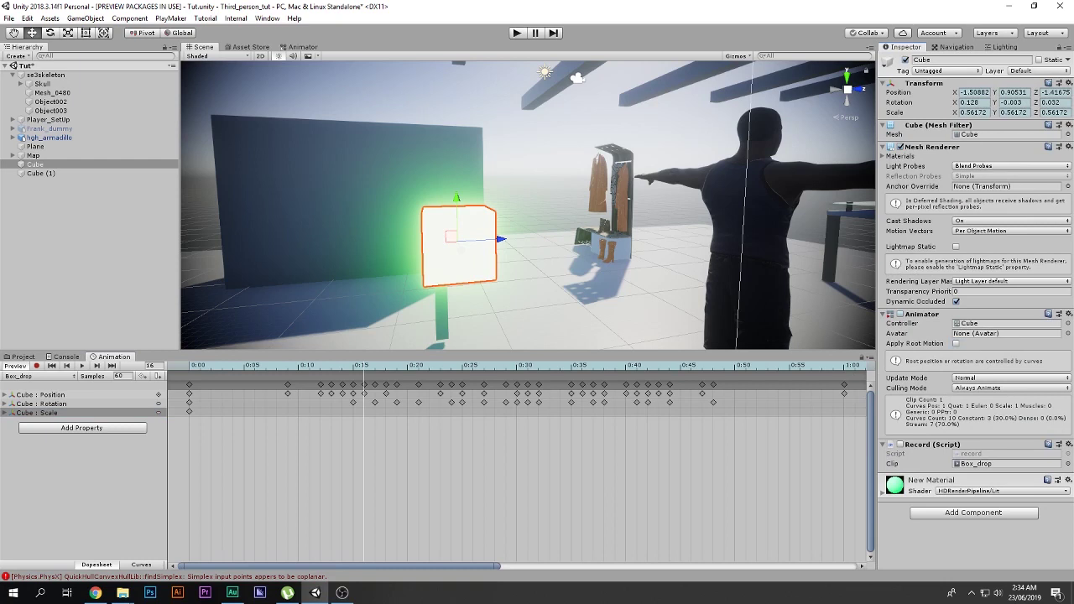
- Replay the Box_drop clip from its start on the cube without physics components, and return to the project assets
click(52, 366)
click(81, 365)
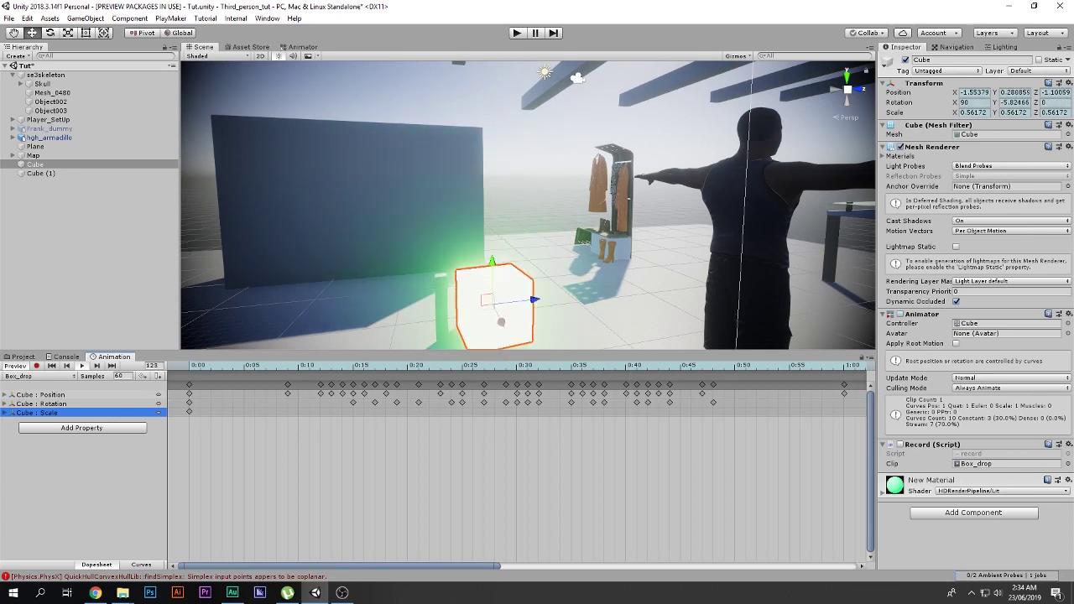
click(24, 356)
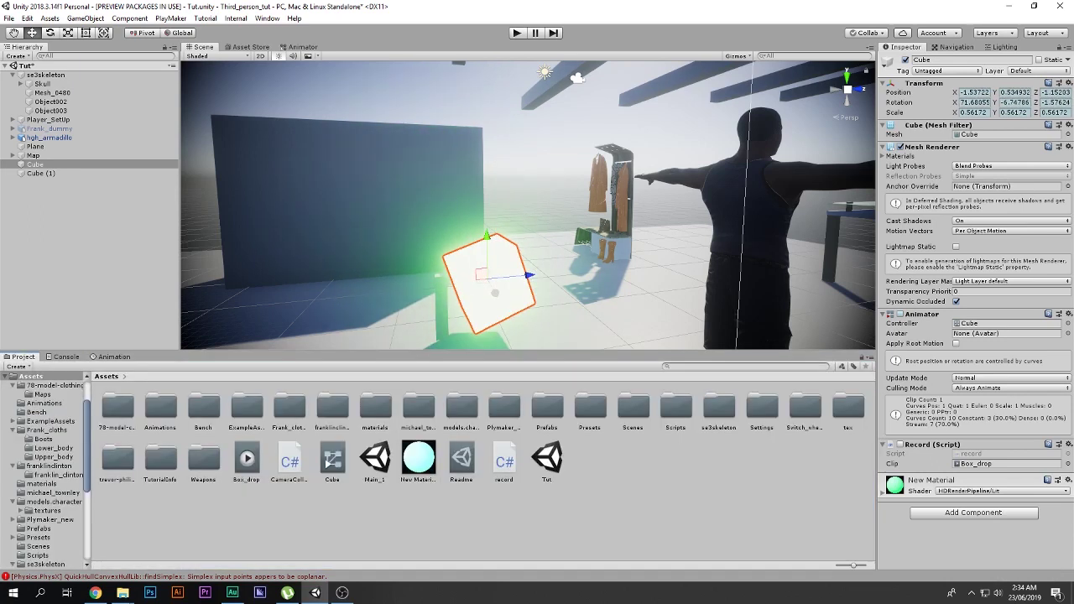
- Review the logged console messages, clear them and return to the project assets
right_drag(537, 210, 344, 235)
scroll(344, 234, down, 5)
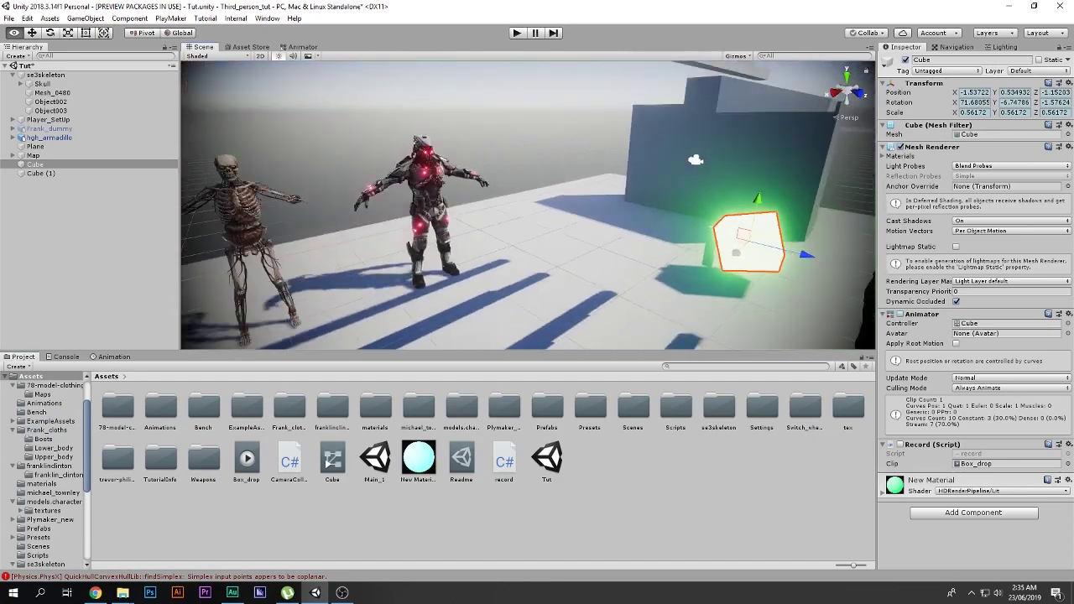
click(65, 357)
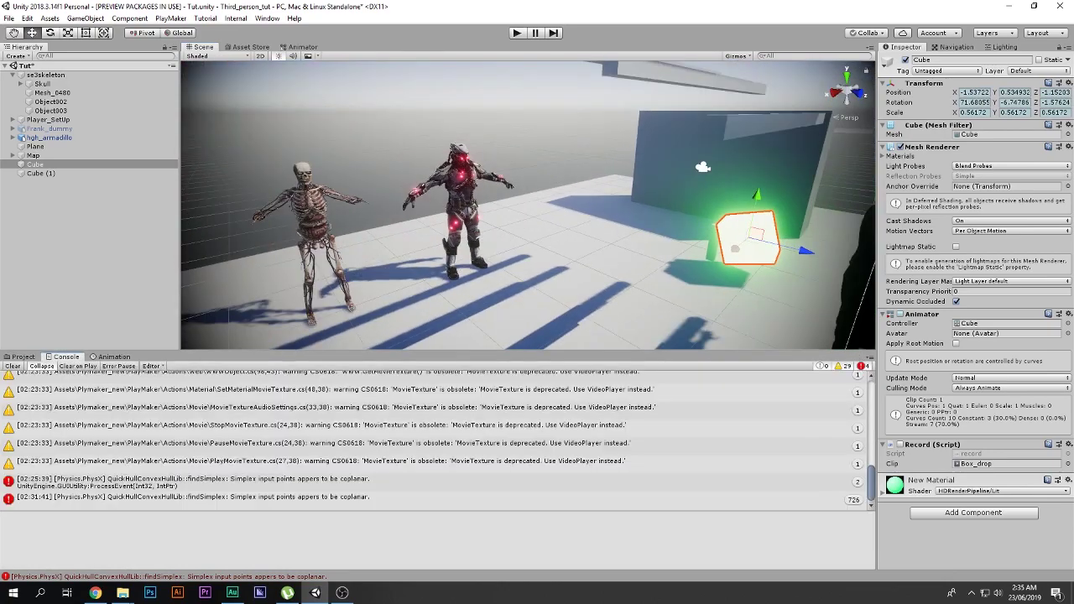
scroll(437, 436, up, 15)
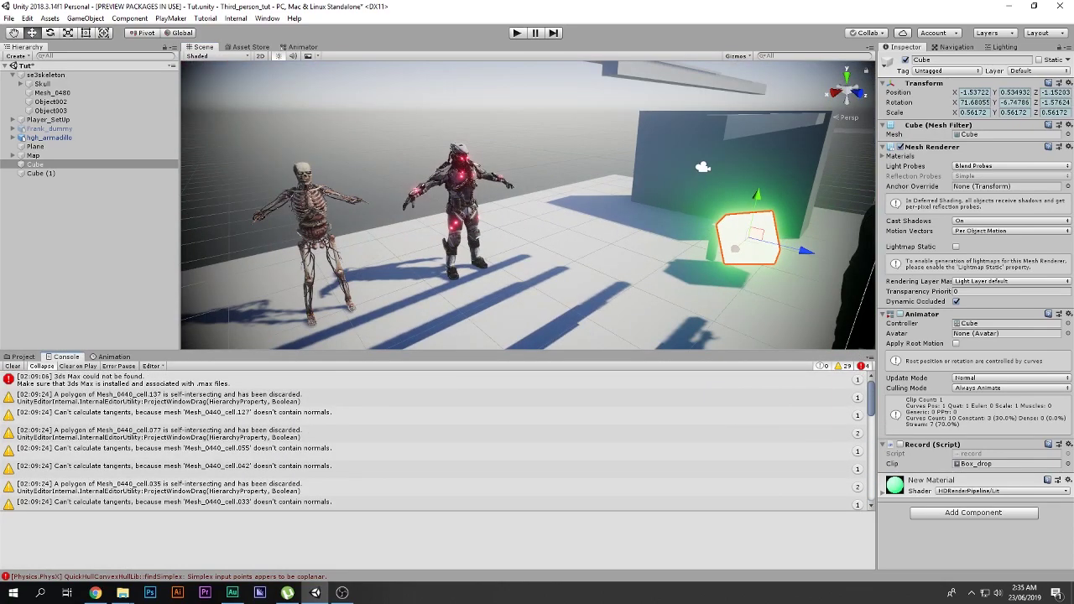
click(12, 366)
click(23, 357)
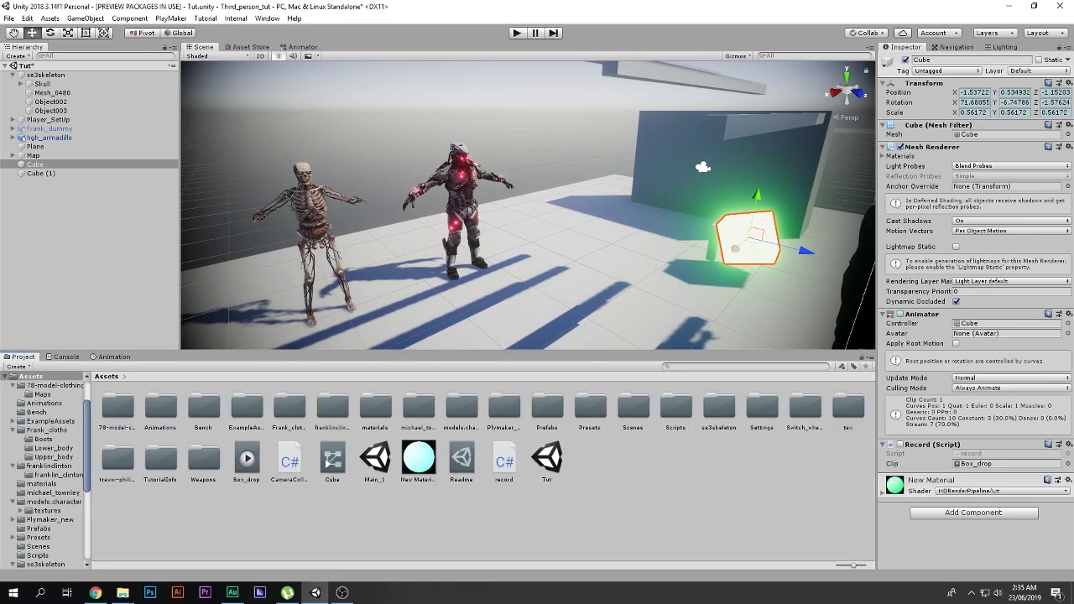
- Add the open Tut scene to the scenes in build and close the build settings
scroll(528, 205, up, 5)
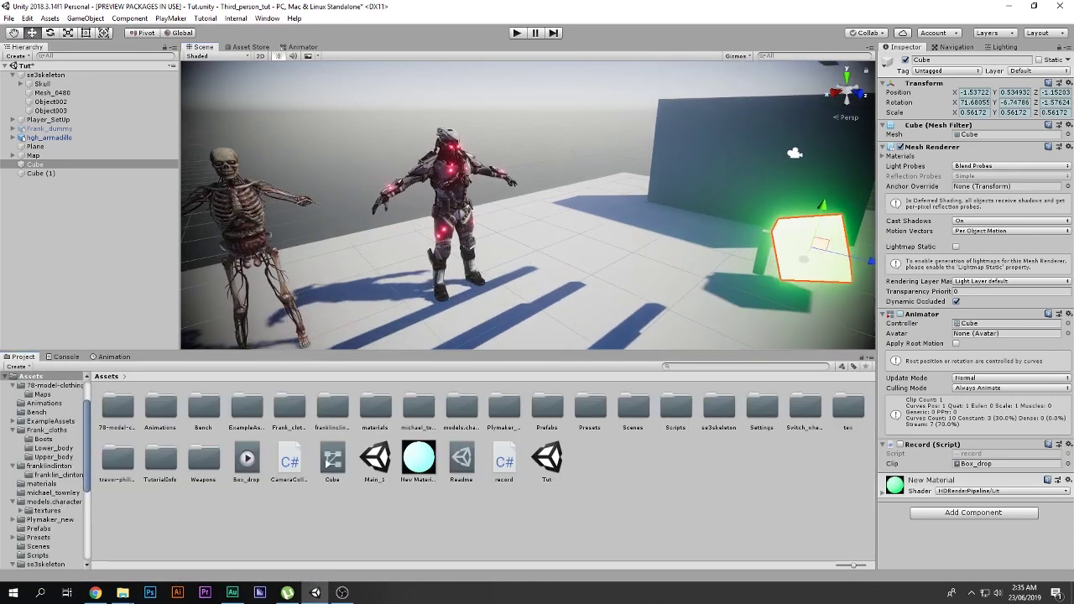
right_drag(527, 205, 474, 191)
key(w)
key(s)
click(8, 18)
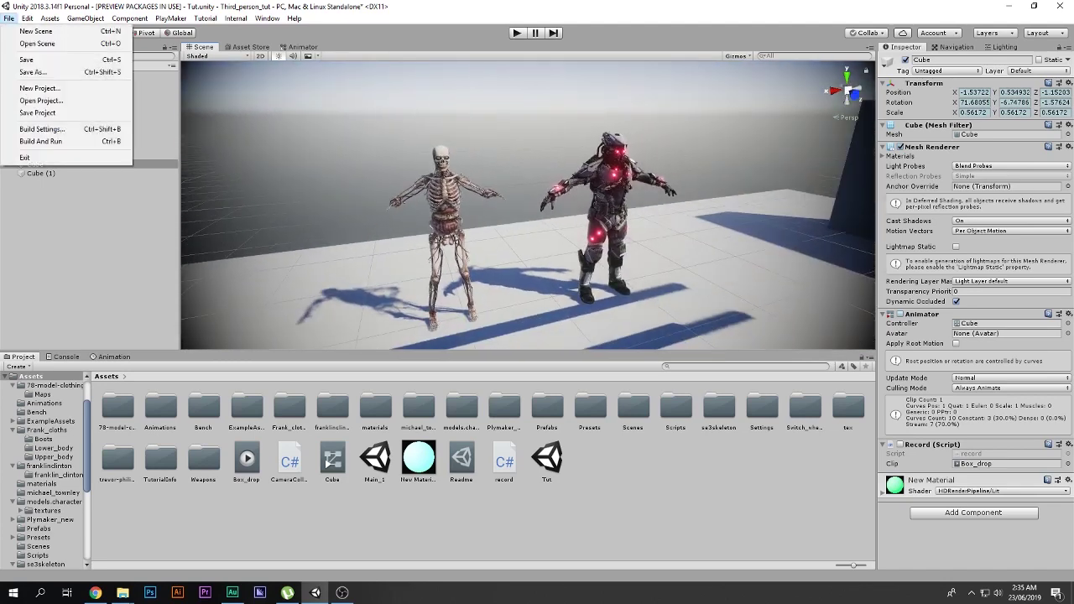
click(42, 128)
click(649, 170)
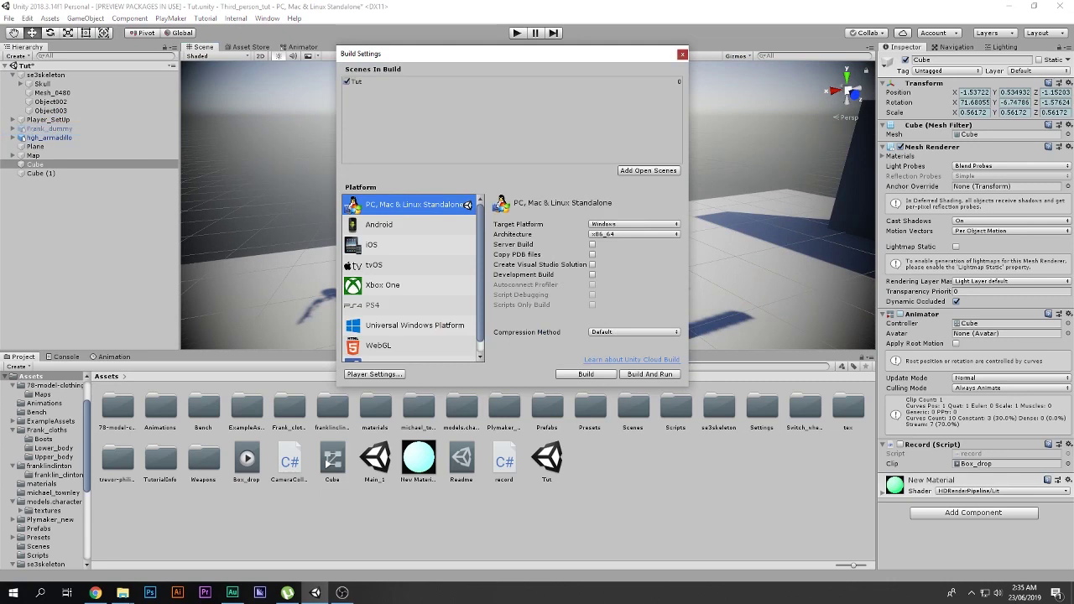
click(683, 55)
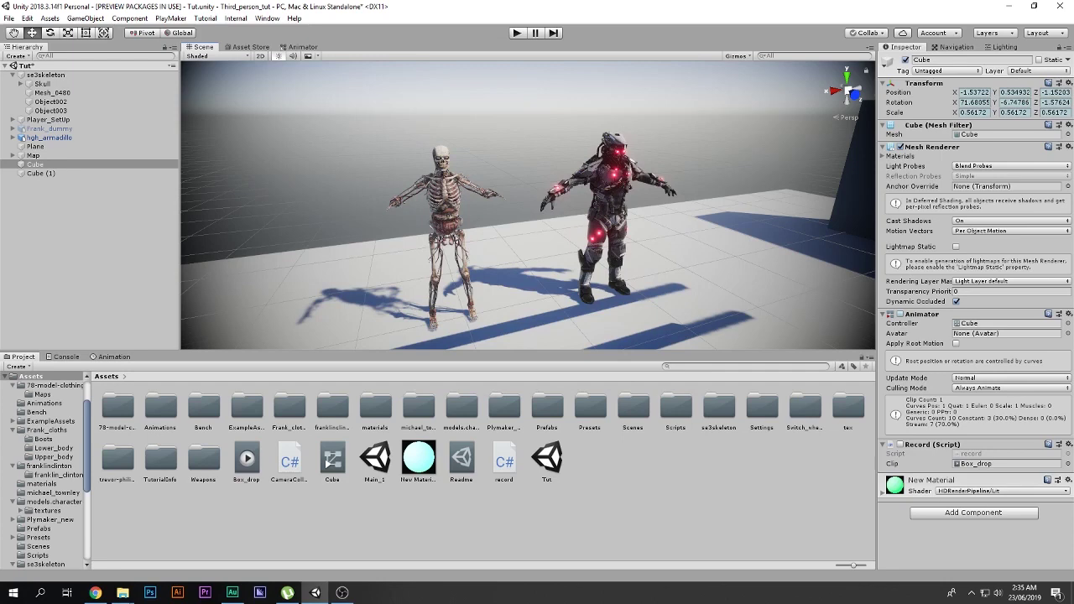
- Review the record script's code and delete the script from the Assets folder
click(504, 459)
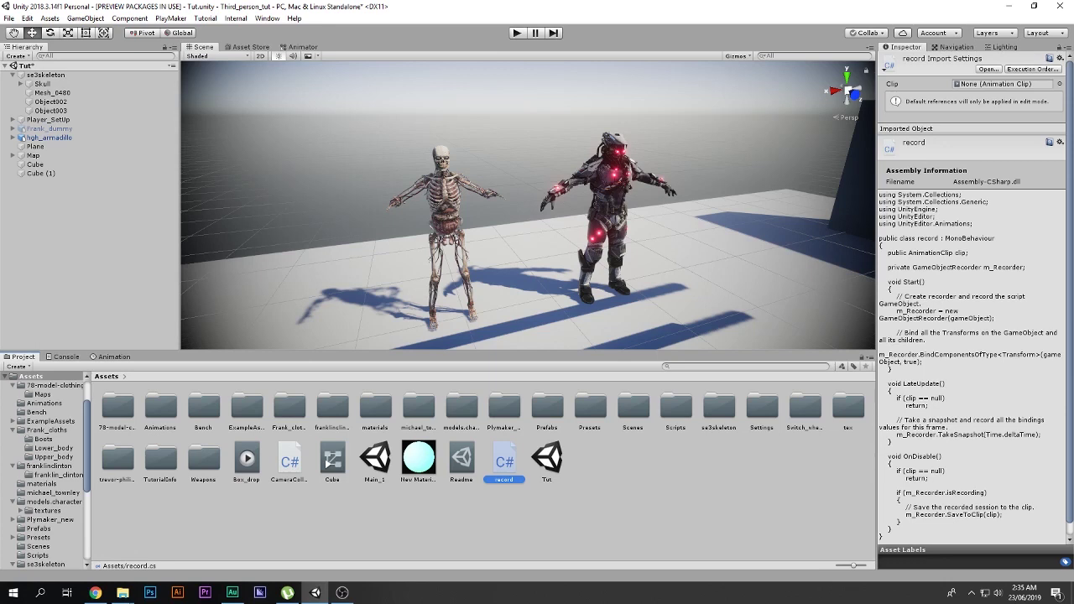
click(537, 516)
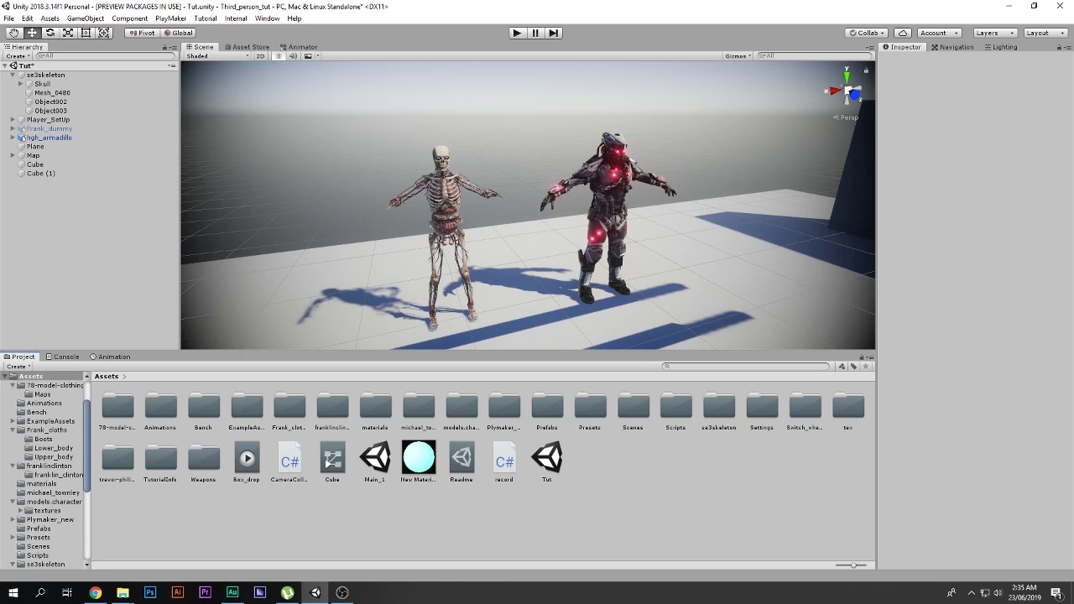
click(505, 460)
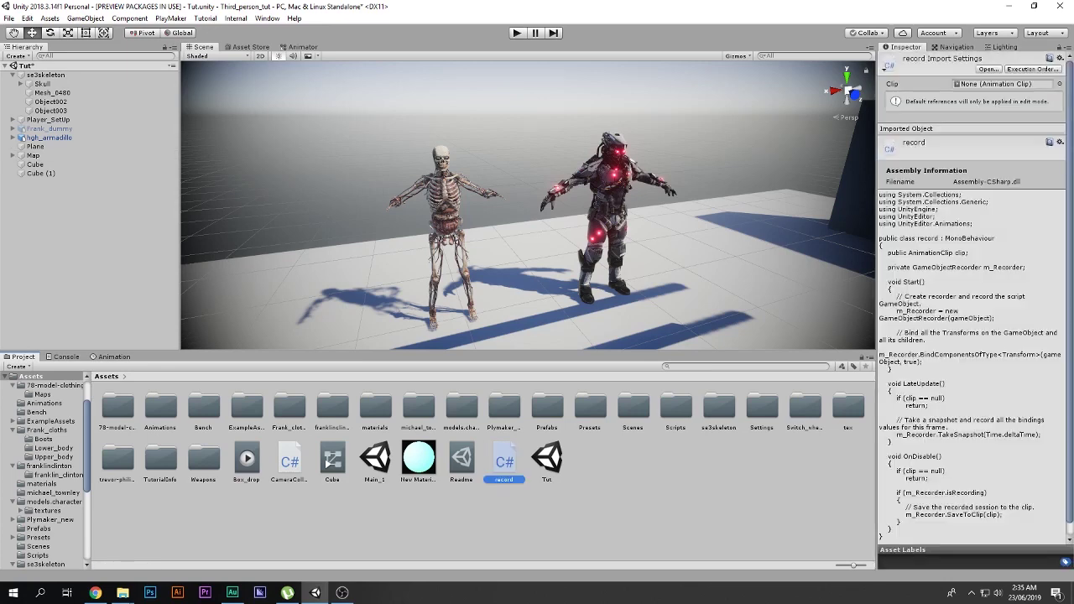
key(Delete)
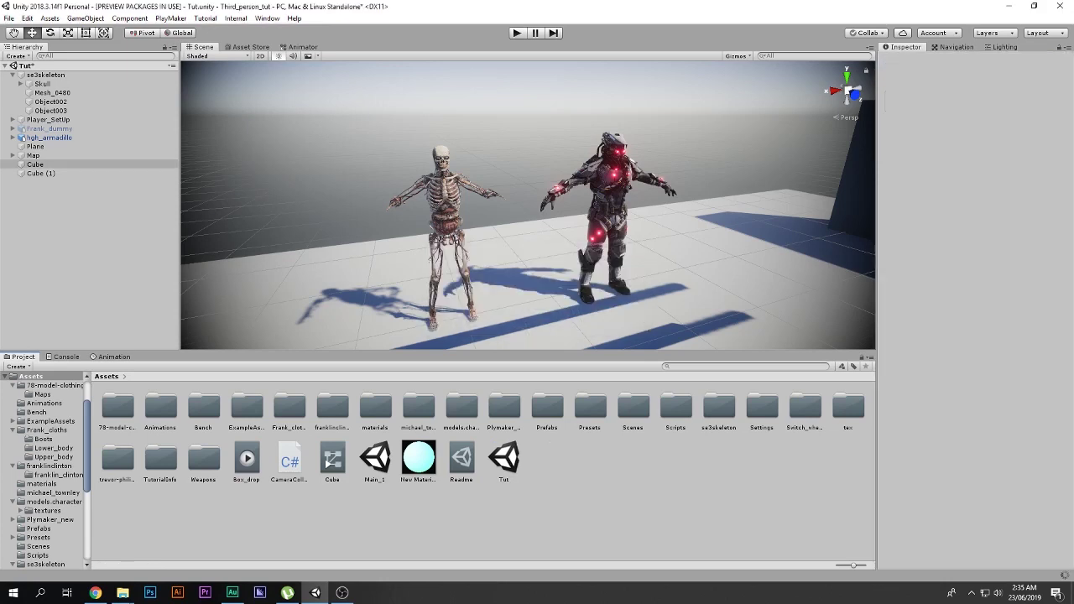
- Remove the leftover record script component from the cube and play its Box_drop clip
click(35, 165)
right_drag(436, 205, 677, 200)
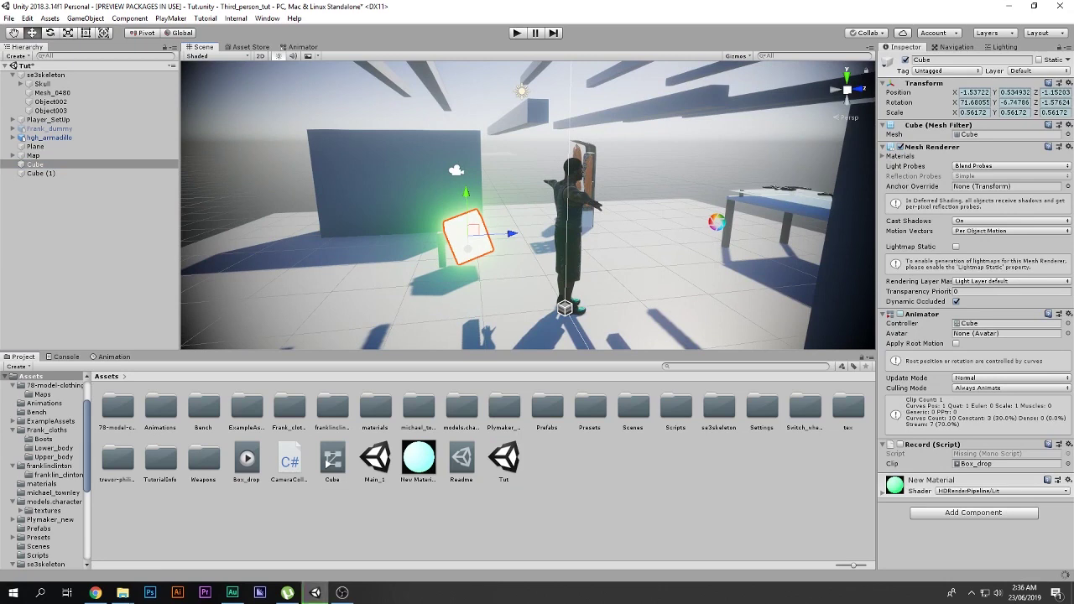
click(1057, 444)
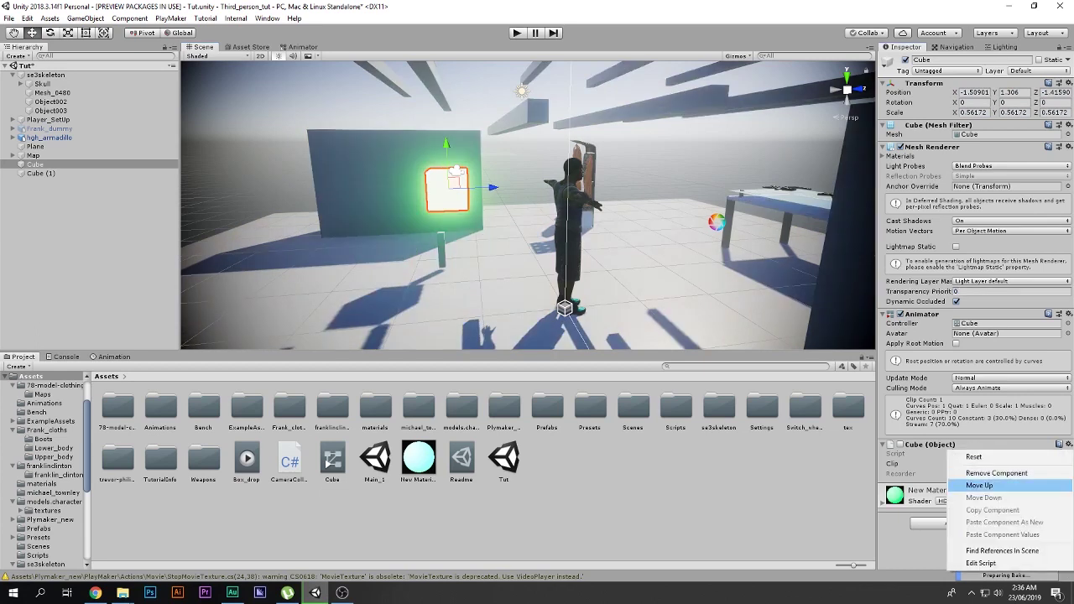
click(996, 473)
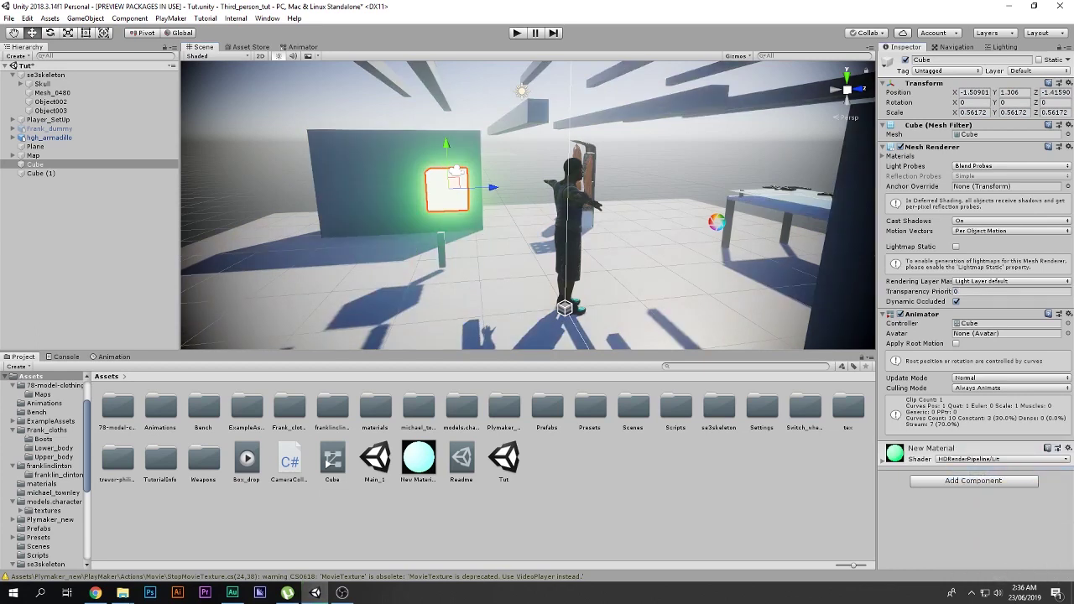
click(114, 356)
click(82, 366)
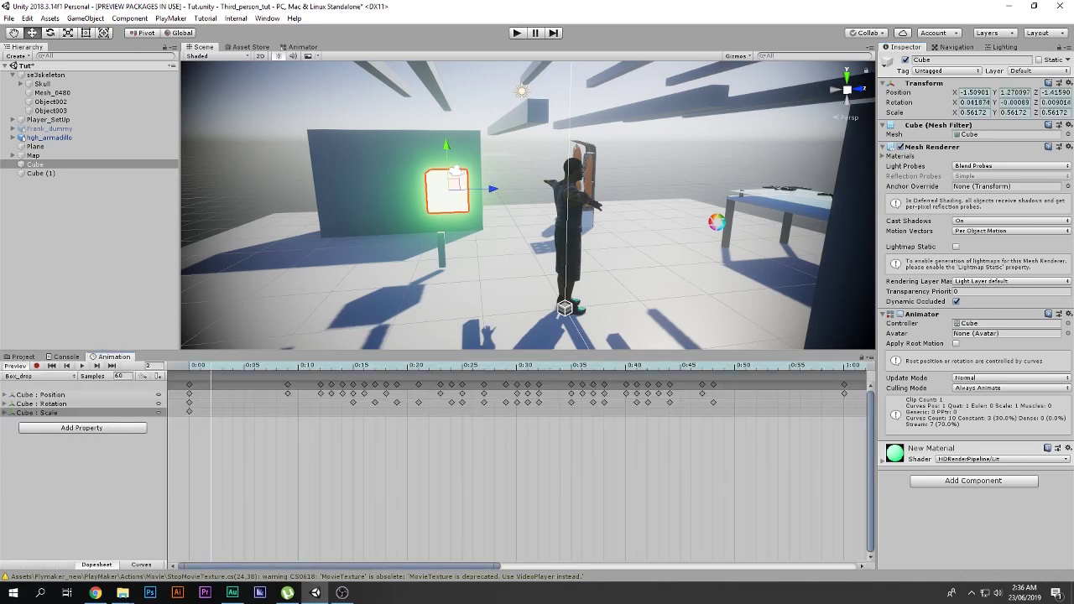